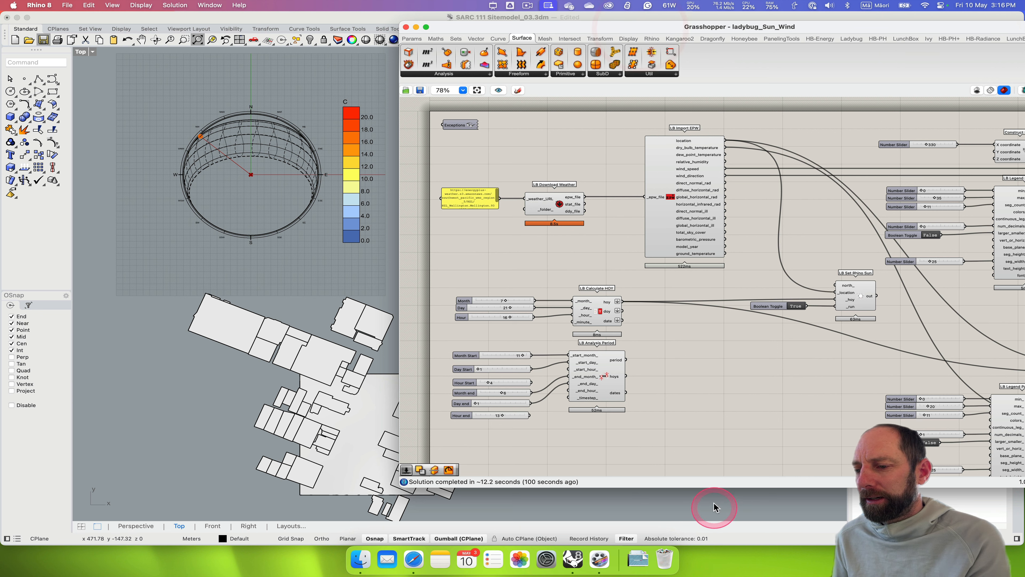
Extend the Grasshopper window downward and examine the weather URL panel feeding LB Download Weather.
left_click_drag(716, 488, 732, 545)
mouse_move(717, 435)
right_mouse_down()
mouse_move(761, 449)
mouse_move(725, 437)
right_mouse_up()
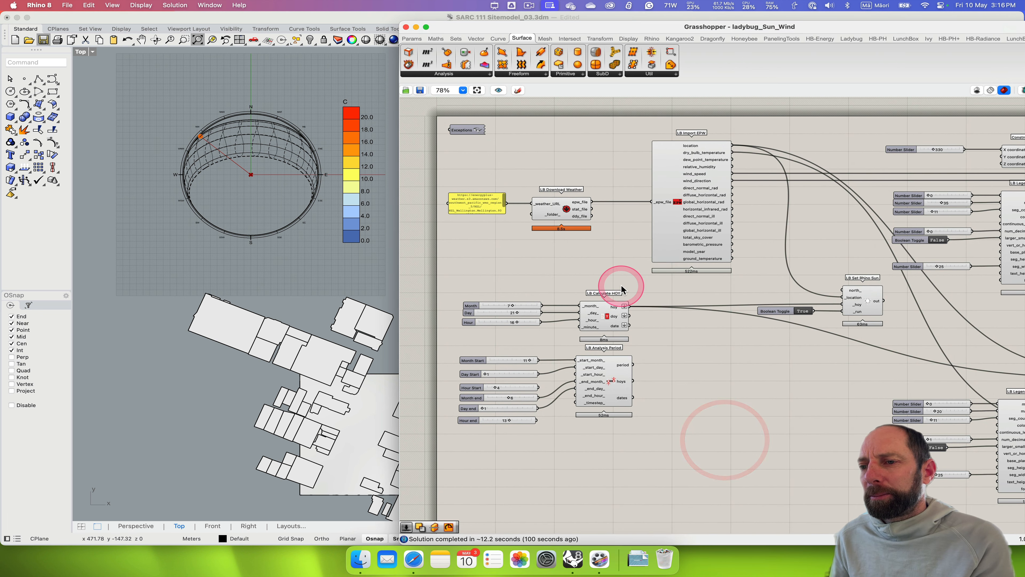
scroll(622, 286, "up", 1)
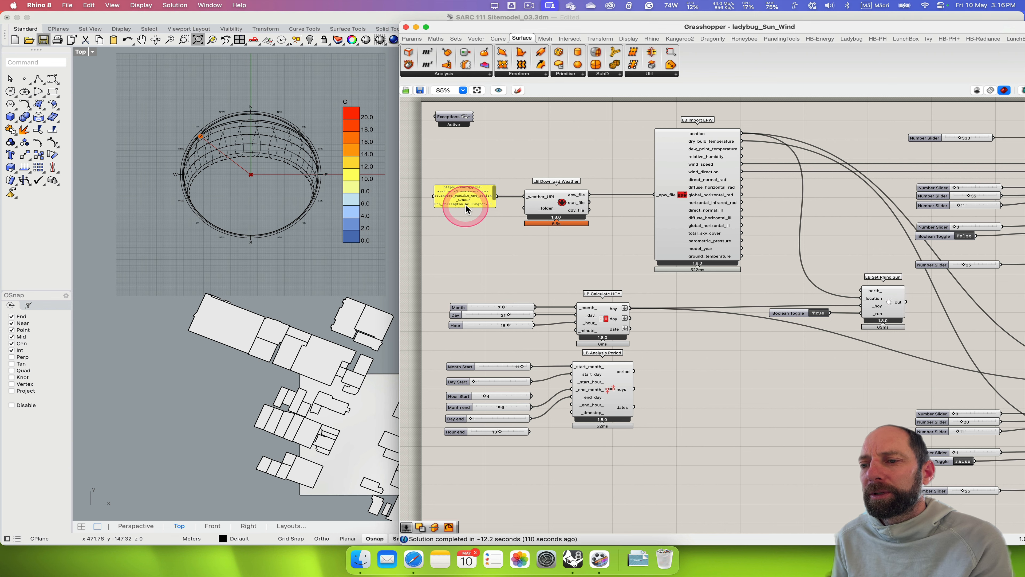
scroll(466, 206, "up", 4)
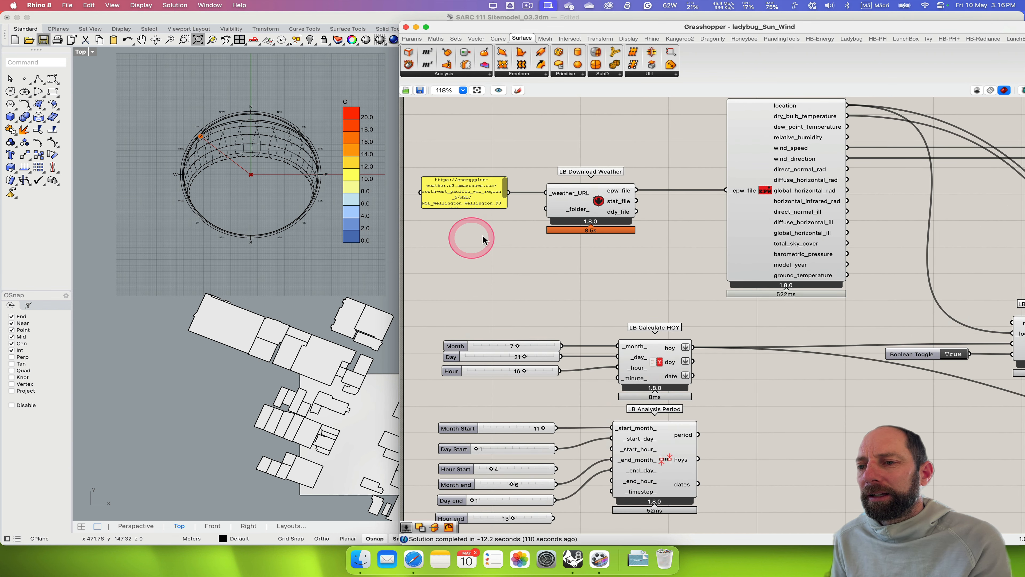
right_click_drag(469, 235, 501, 247)
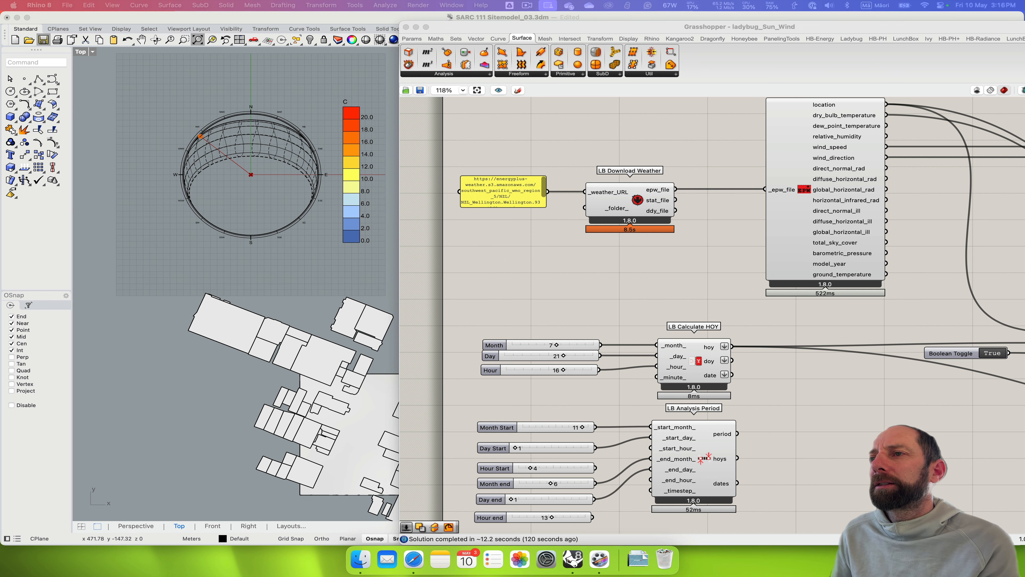
Switch to Safari, search Google for "ladybug tools epw map" and open the Ladybug Tools EPW Map.
left_click_drag(444, 2, 808, 37)
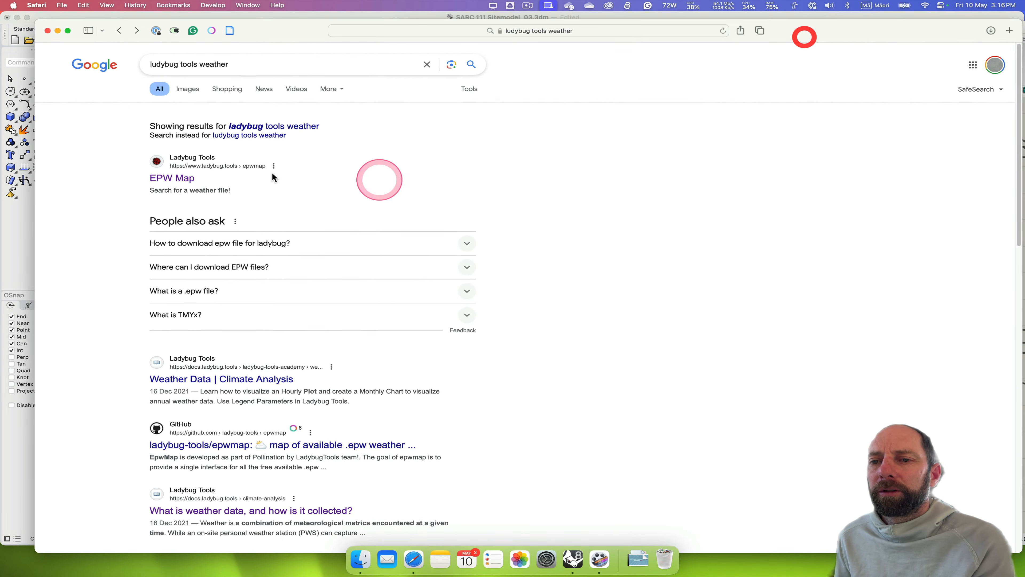
left_click(155, 65)
key("BackSpace")
type("a")
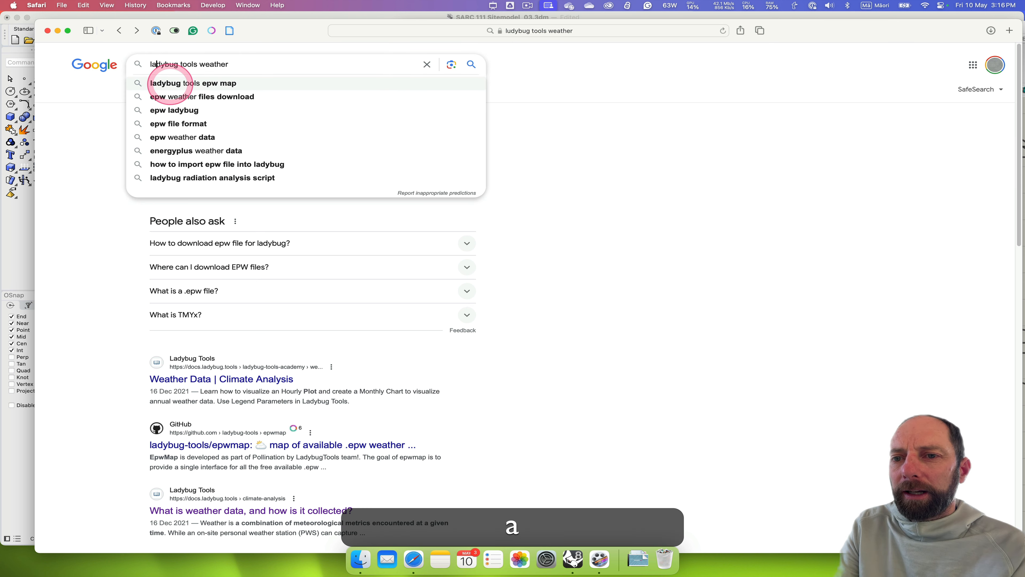
left_click(241, 67)
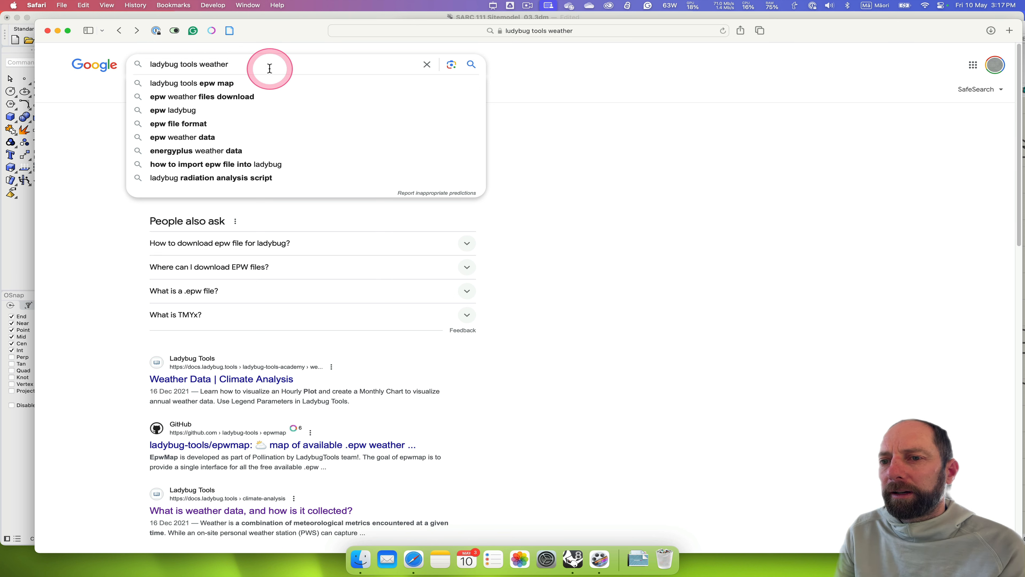
left_click(227, 83)
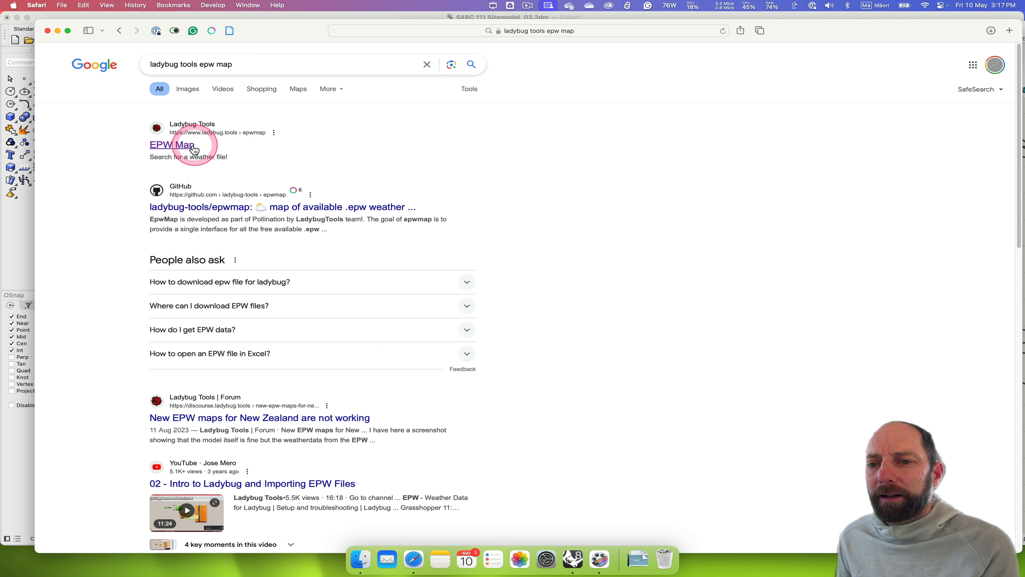
left_click(175, 145)
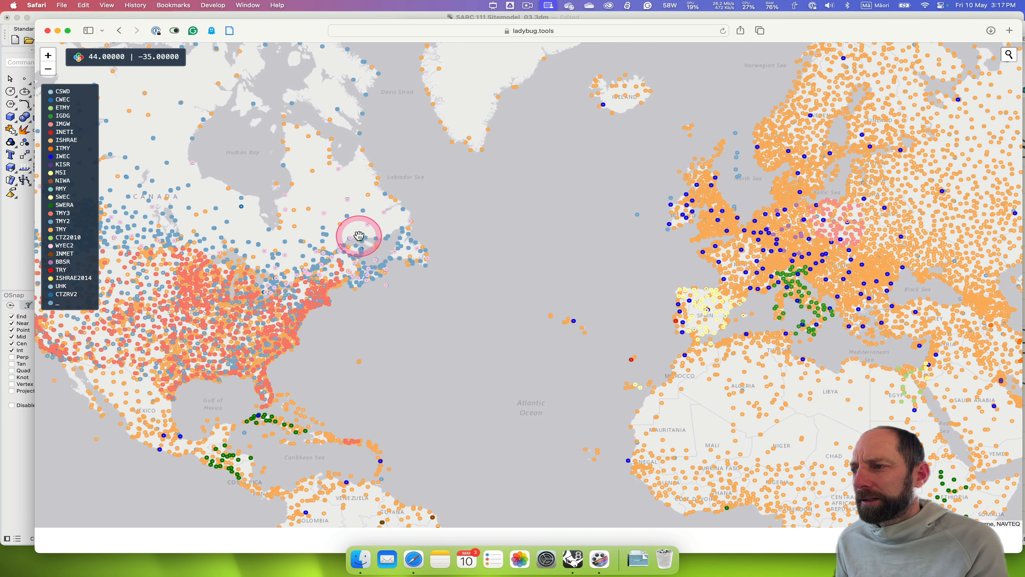
Search the EPW map for "wellington" and go to the 6011 Wellington, New Zealand result.
left_click(1008, 55)
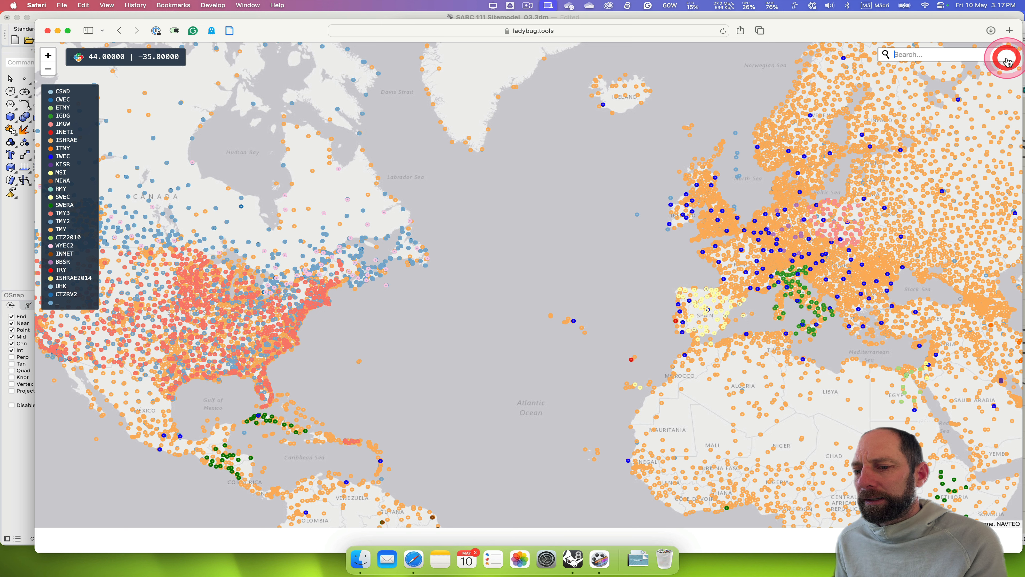
type("wellington")
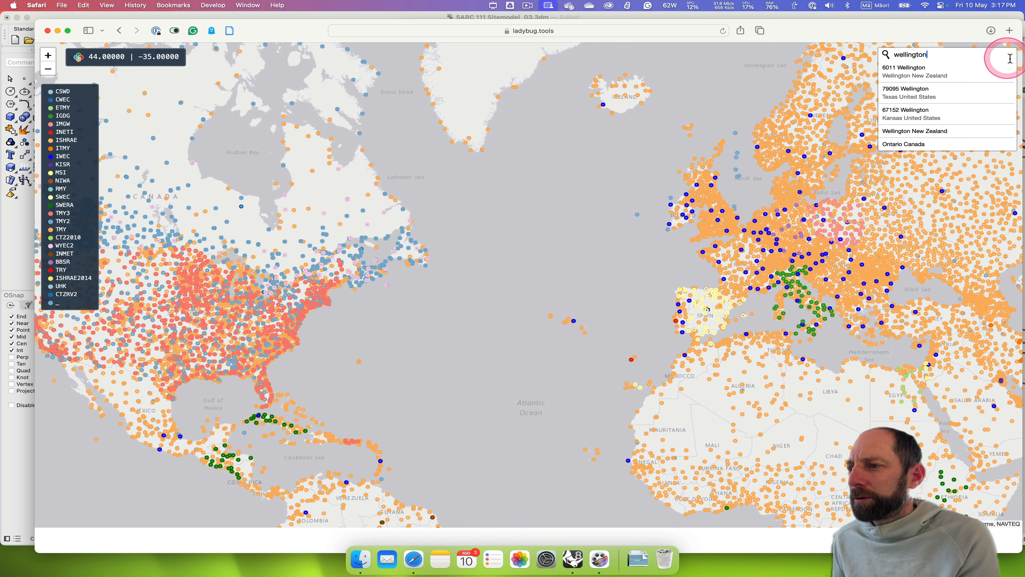
left_click(908, 68)
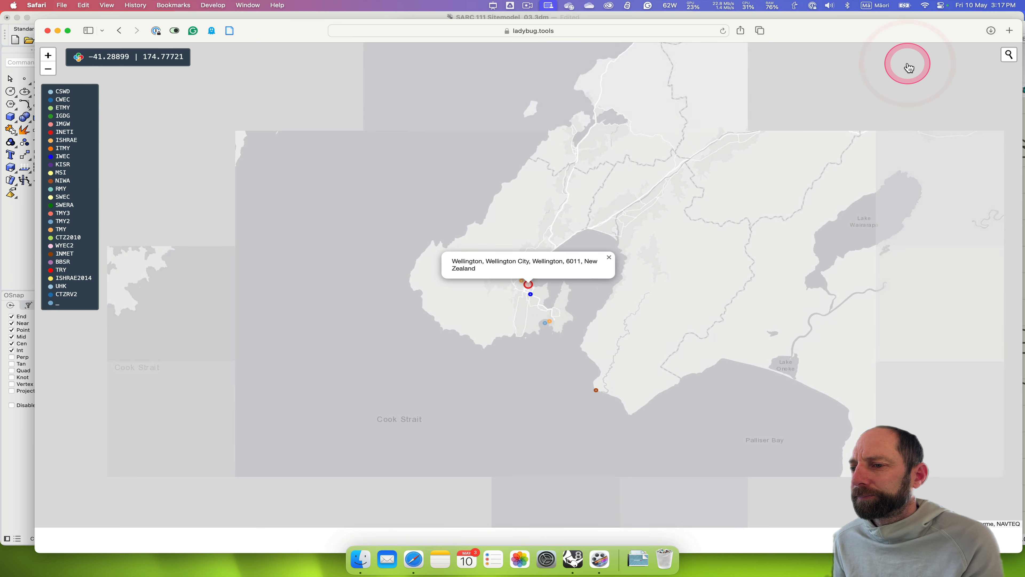
Copy the weather file link of the Wellington IWEC station near the city centre and return to Grasshopper.
scroll(545, 305, "up", 5)
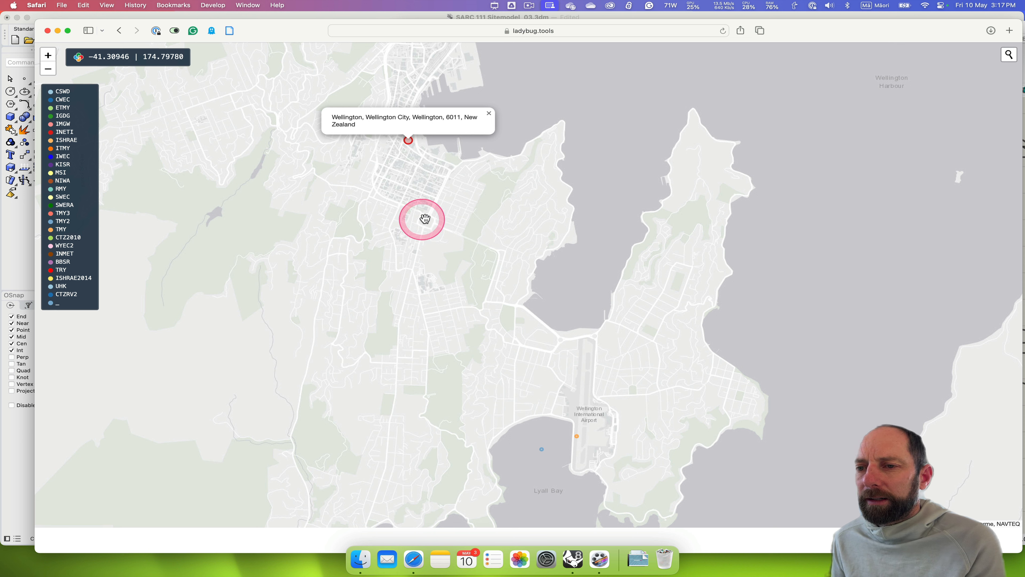
left_click(425, 219)
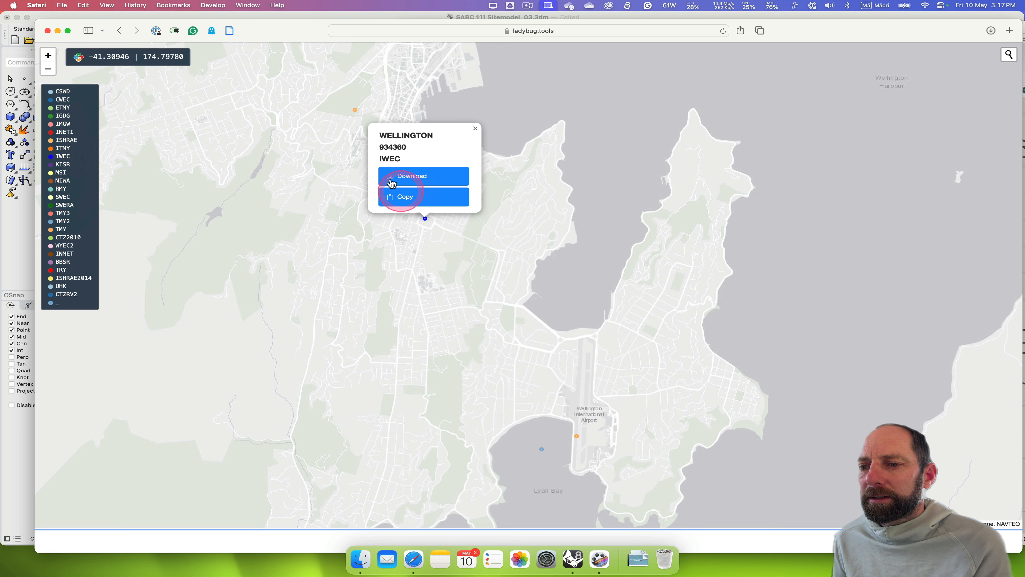
left_click(410, 198)
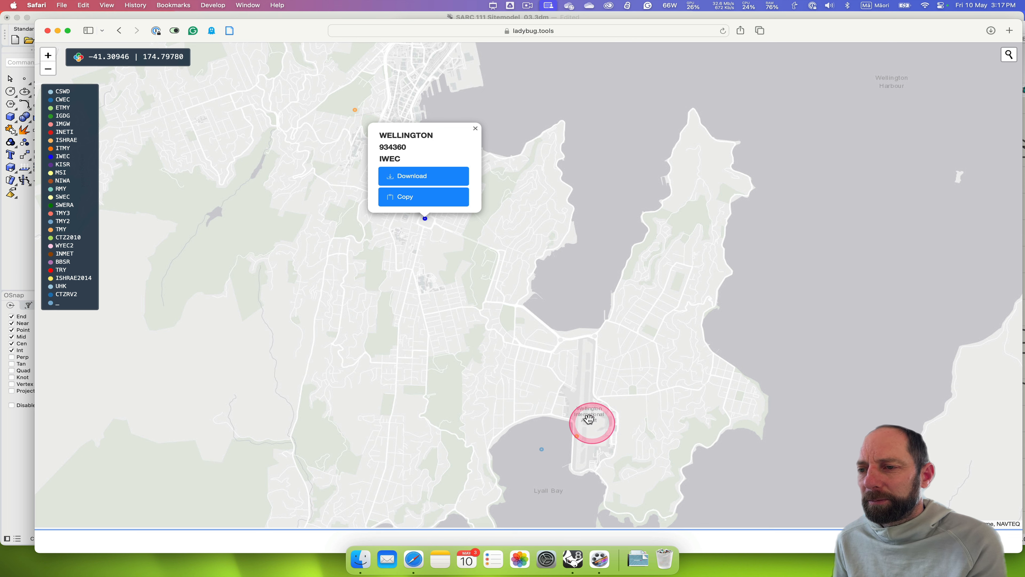
left_click(573, 560)
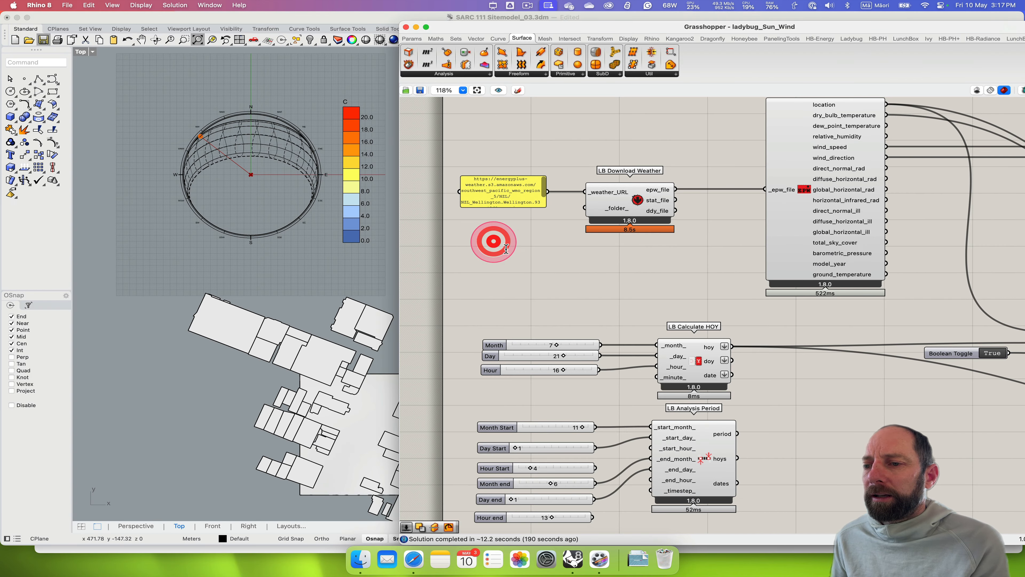
Add a panel containing the copied weather file URL and shrink it to fit below the existing URL panel.
double_click(493, 241)
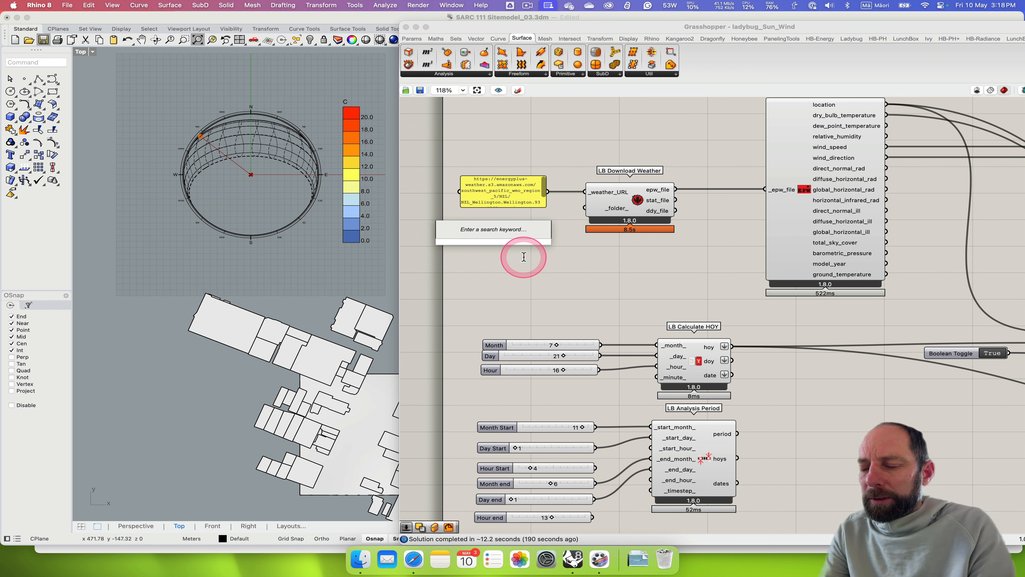
type("/")
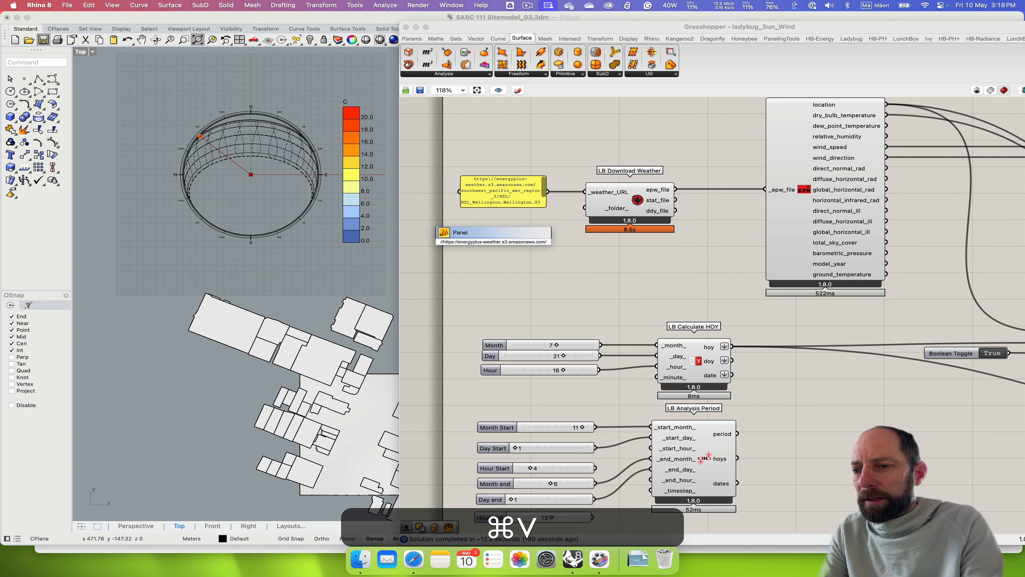
key("super+Return")
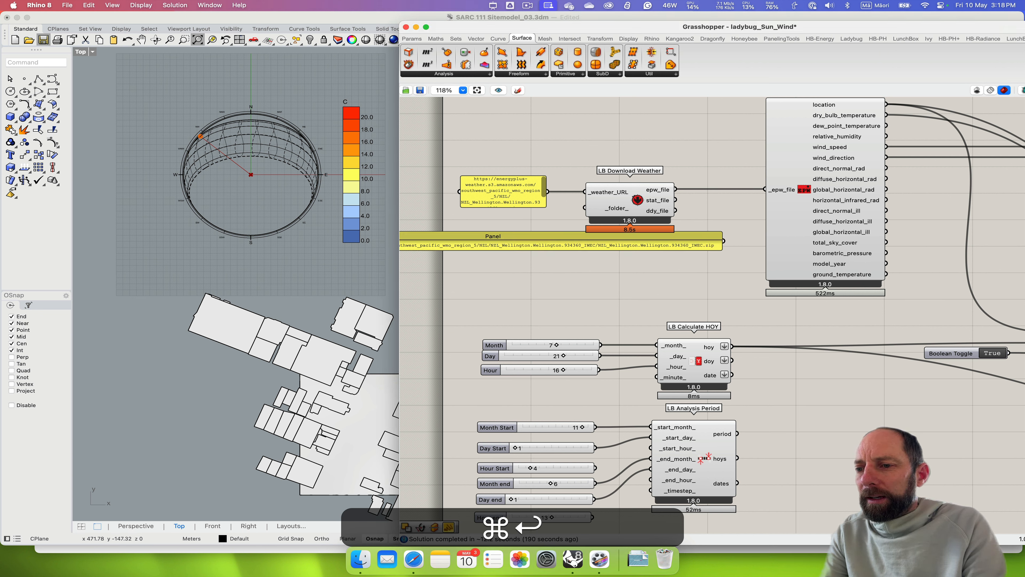
left_click_drag(540, 238, 657, 245)
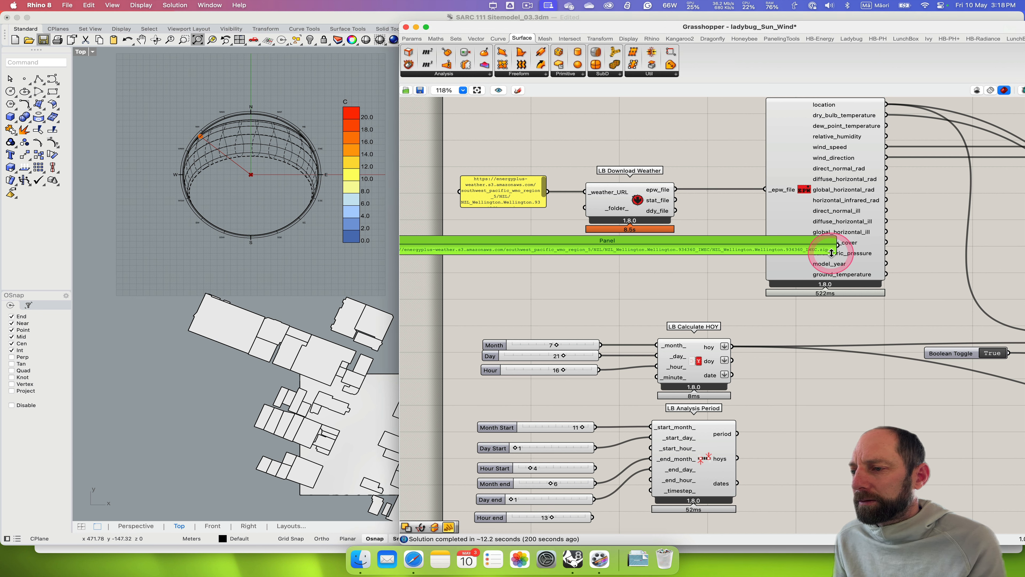
left_click_drag(835, 253, 552, 235)
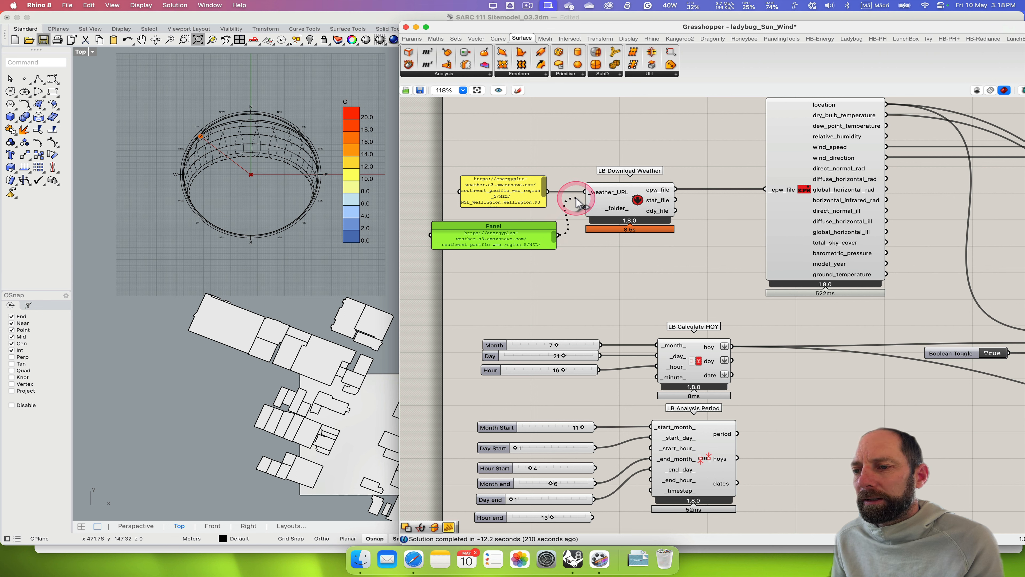
Demonstrate wiring the new URL panel to the weather_URL input of LB Download Weather, and delete that panel.
left_click_drag(576, 198, 576, 197)
left_click_drag(505, 230, 511, 236)
key("BackSpace")
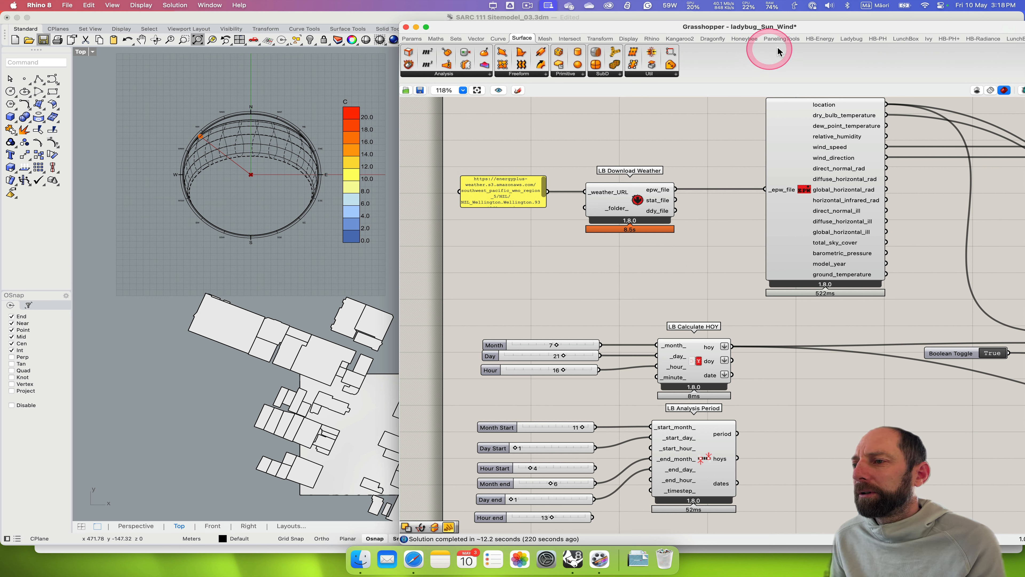
Place a second LB Import EPW component beside the existing one and delete it again.
left_click(851, 39)
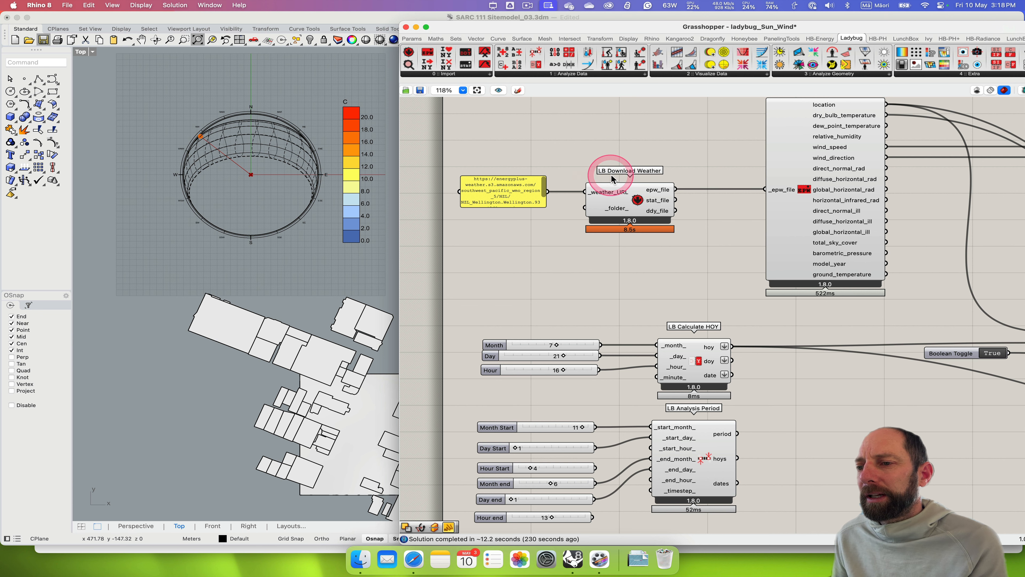
right_click_drag(704, 175, 590, 163)
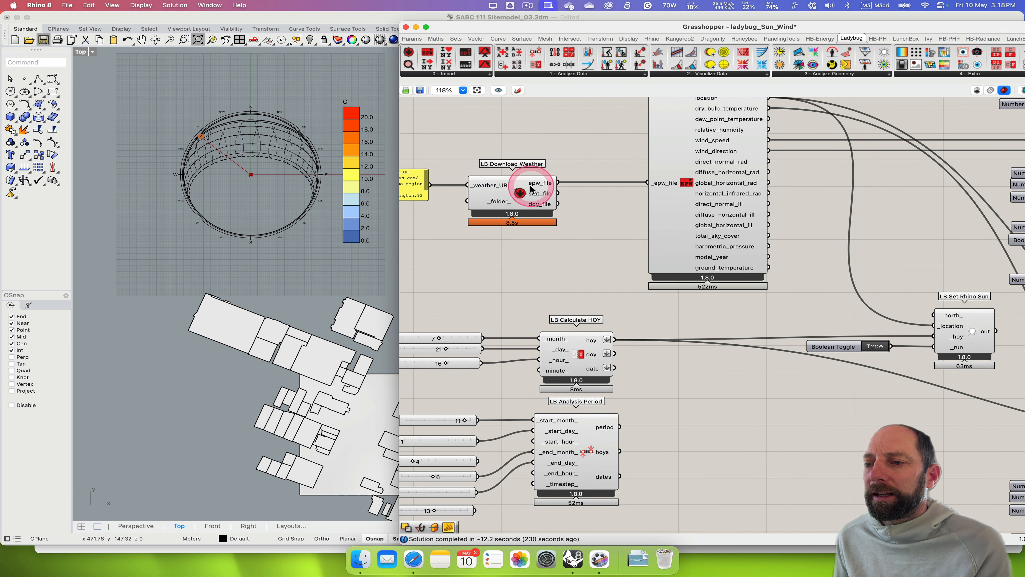
mouse_move(546, 188)
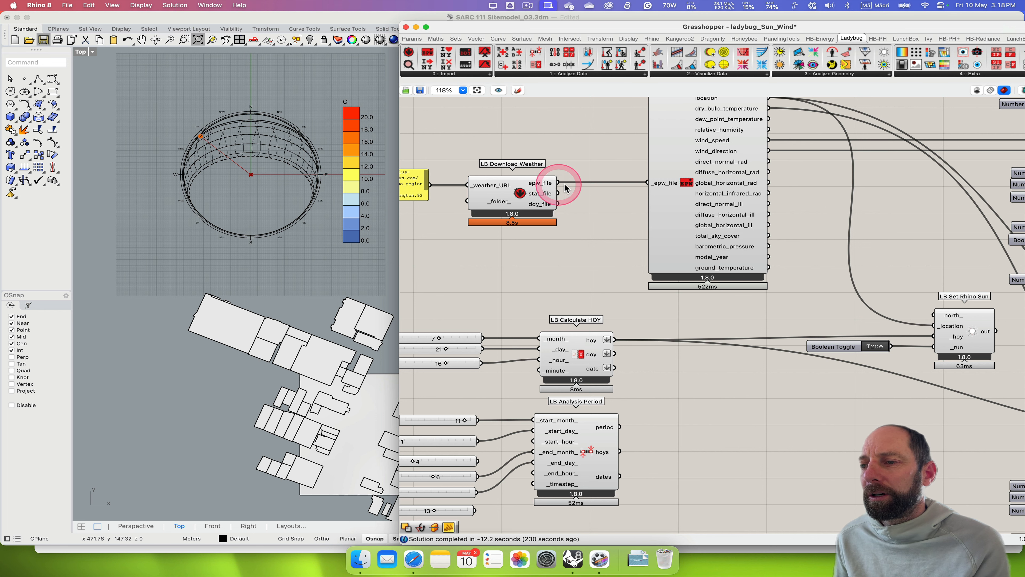
right_click_drag(631, 226, 625, 339)
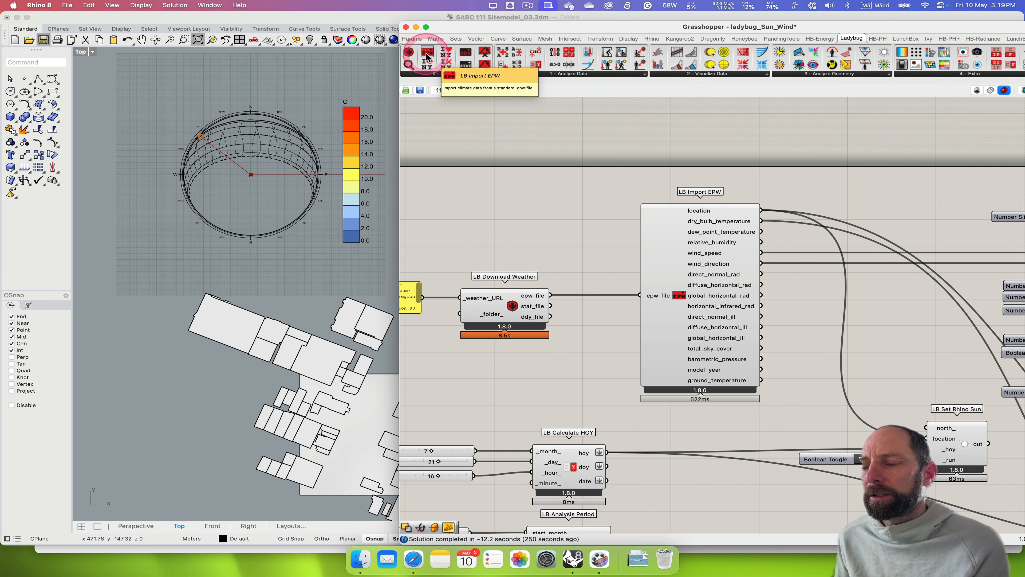
left_click_drag(427, 57, 605, 219)
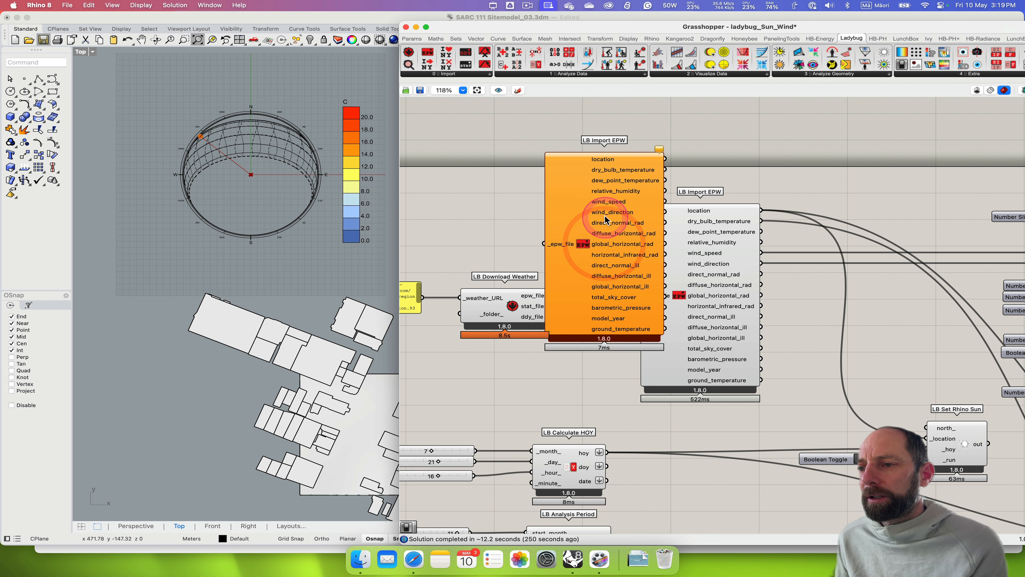
key("BackSpace")
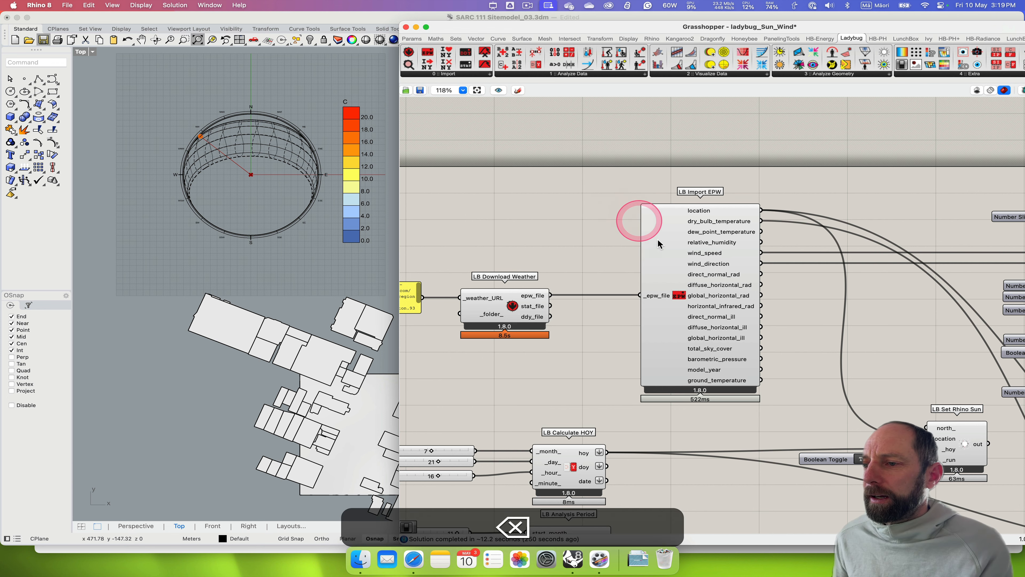
Turn off the preview of the LB Preview VisualizationSet component connected to LB SunPath.
right_click_drag(676, 275, 569, 237)
right_click_drag(644, 274, 545, 275)
right_click_drag(623, 312, 480, 235)
right_click_drag(696, 418, 616, 312)
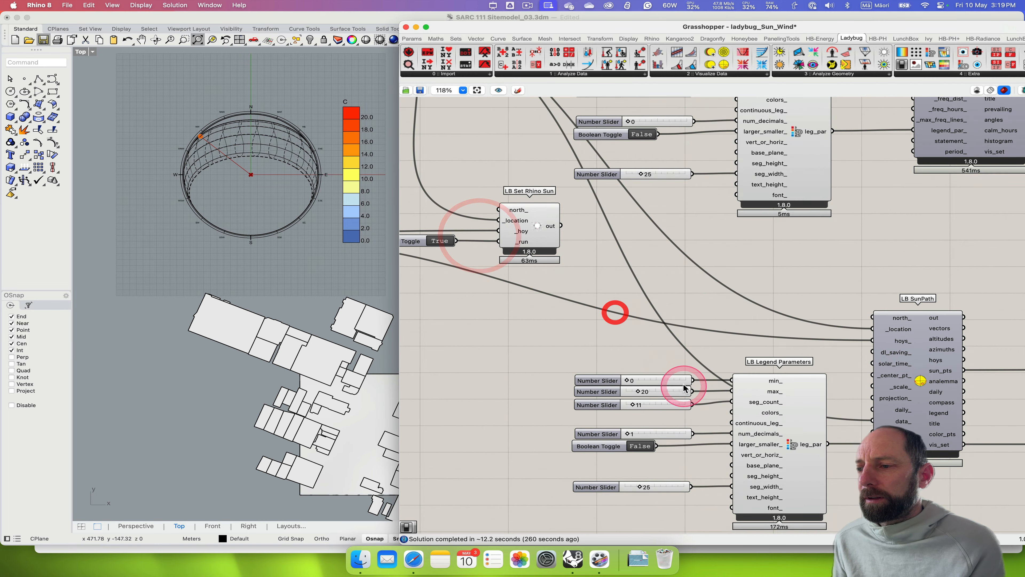
right_click_drag(683, 386, 602, 341)
right_click_drag(883, 434, 813, 424)
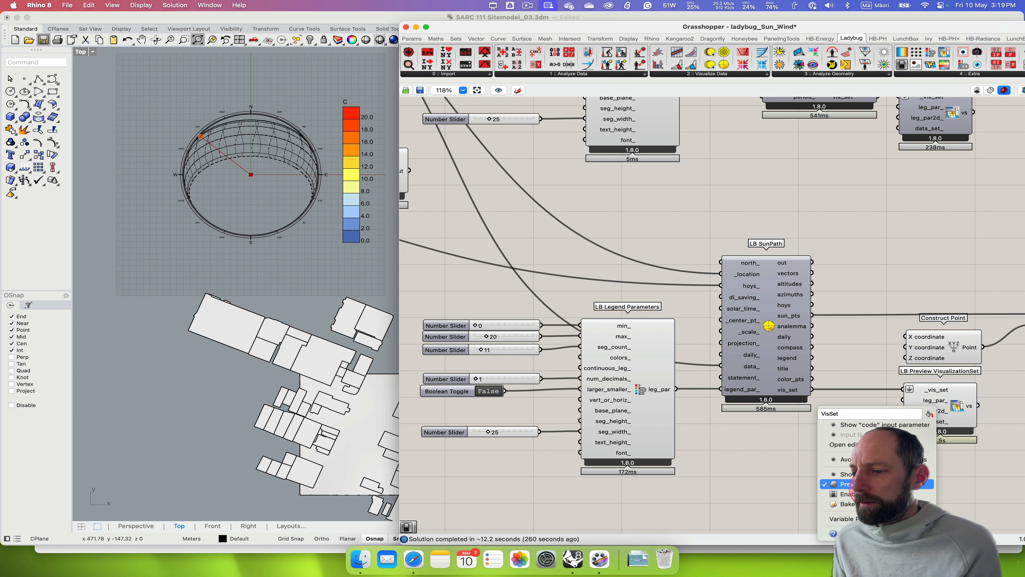
left_click(868, 484)
Turn on the preview of the LB Preview VisualizationSet connected to LB Wind Rose and view the wind rose in Rhino.
right_click_drag(846, 221, 842, 402)
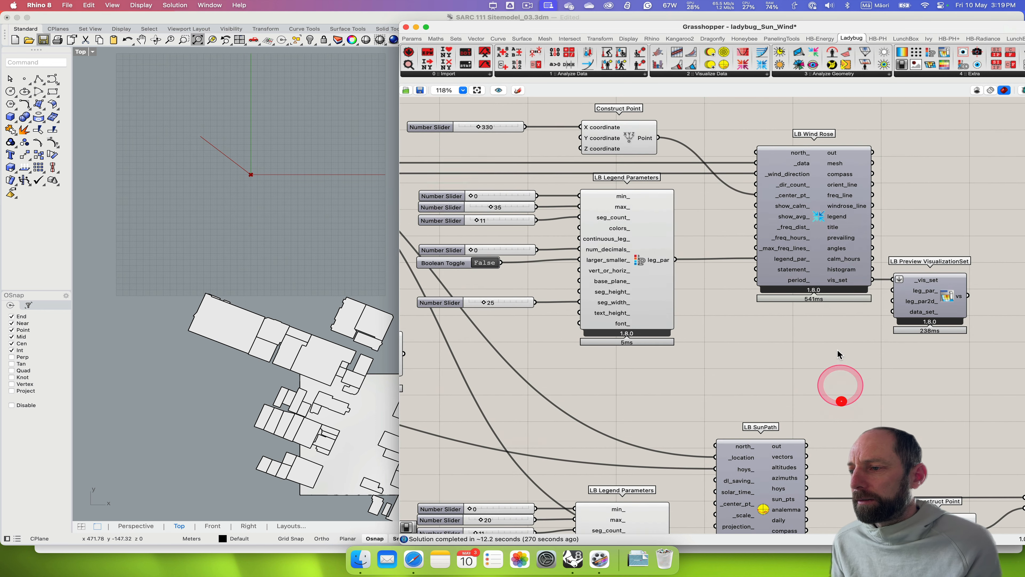
right_click(937, 296)
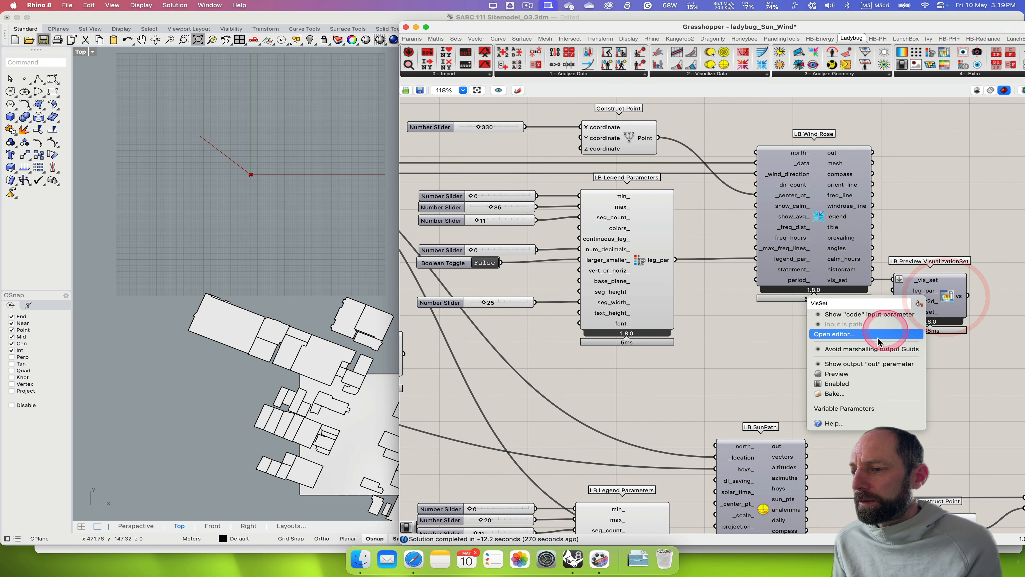
left_click(855, 383)
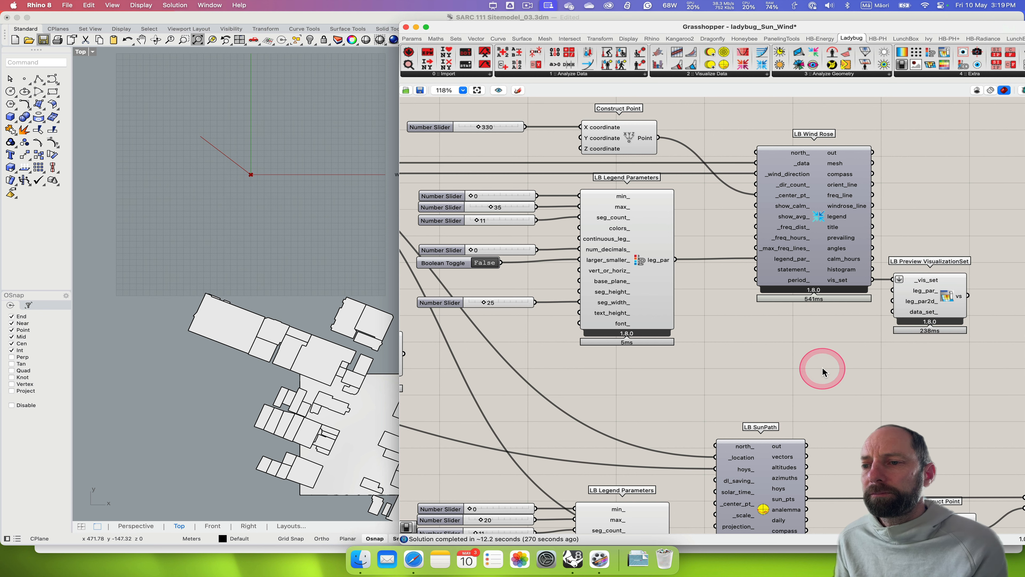
left_click(851, 353)
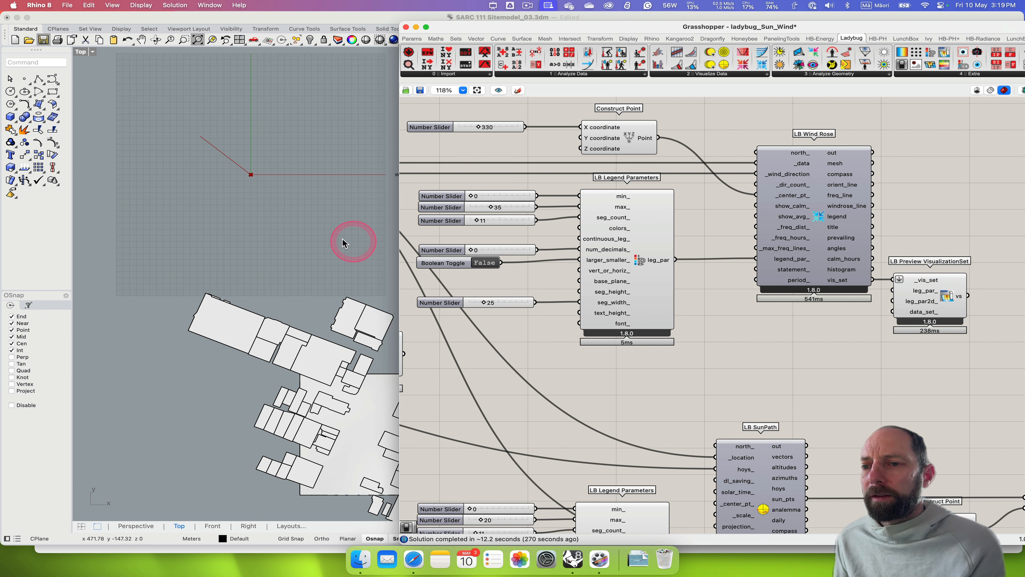
scroll(339, 241, "down", 5)
scroll(338, 238, "down", 8)
scroll(372, 249, "up", 12)
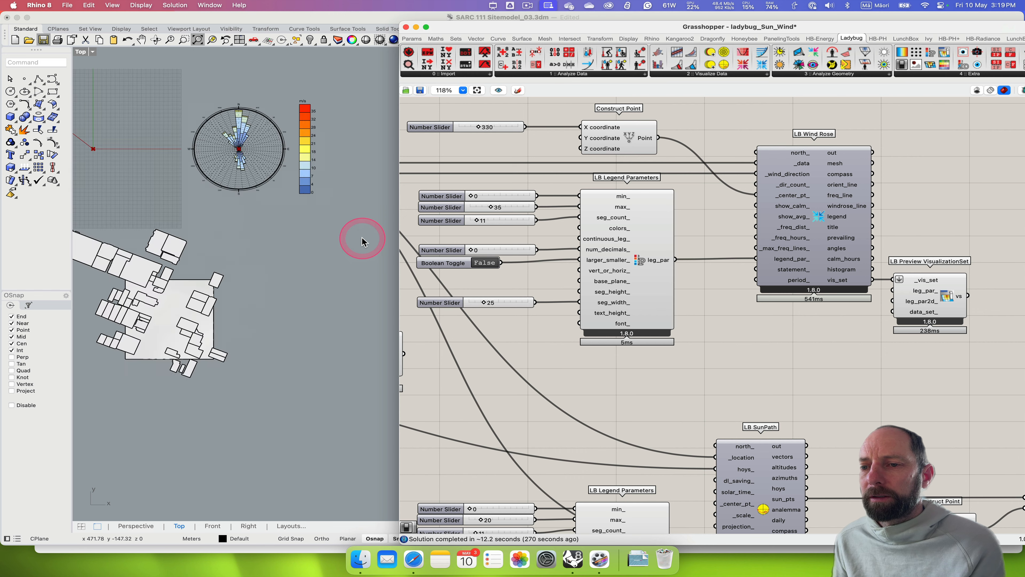
Examine the wind rose diagram, its compass directions and its colour legend in Rhino's Top view.
right_click_drag(277, 212, 325, 268)
scroll(311, 220, "up", 12)
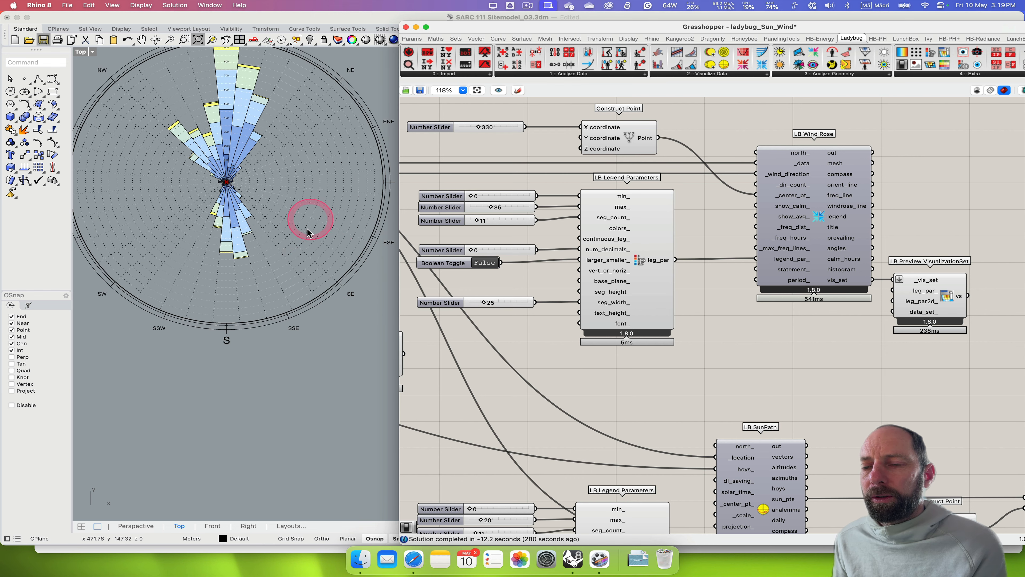
scroll(294, 286, "down", 10)
scroll(286, 301, "up", 5)
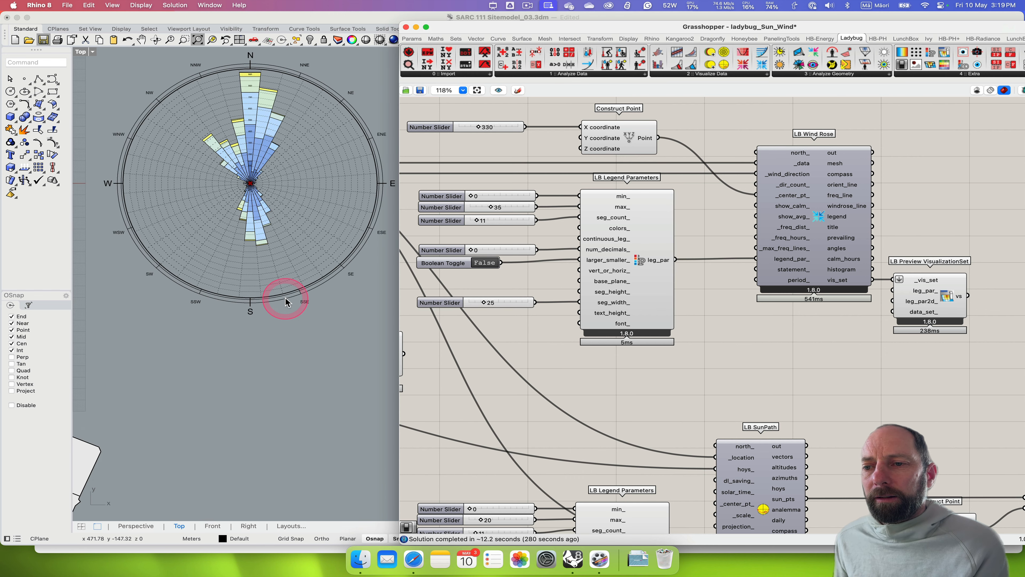
scroll(285, 301, "down", 10)
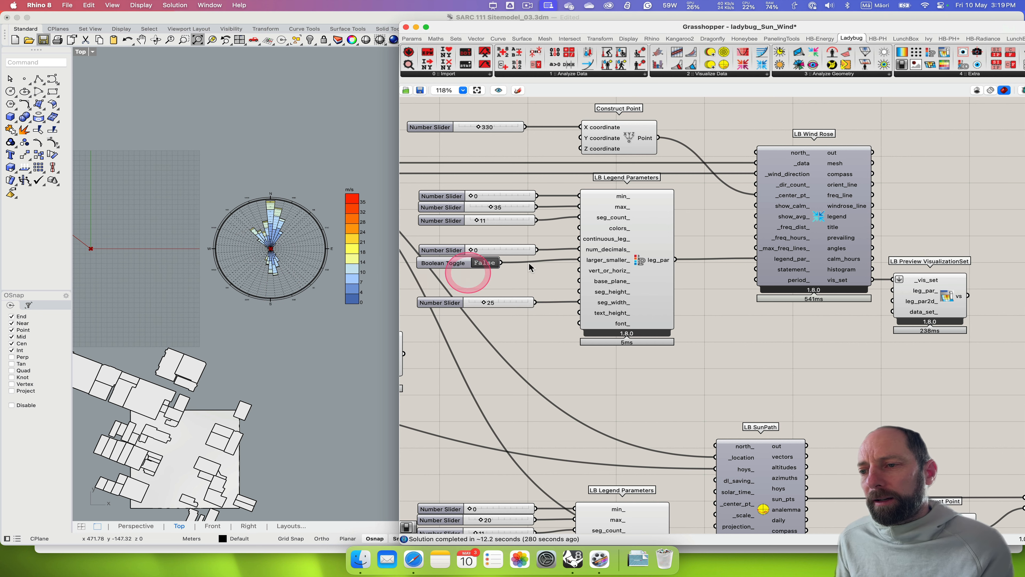
Examine the LB Wind Rose component, its legend parameters and centre point, and find its source component in the Ladybug library.
right_click_drag(723, 225, 889, 236)
mouse_move(435, 239)
right_mouse_down()
mouse_move(636, 259)
mouse_move(480, 264)
right_mouse_up()
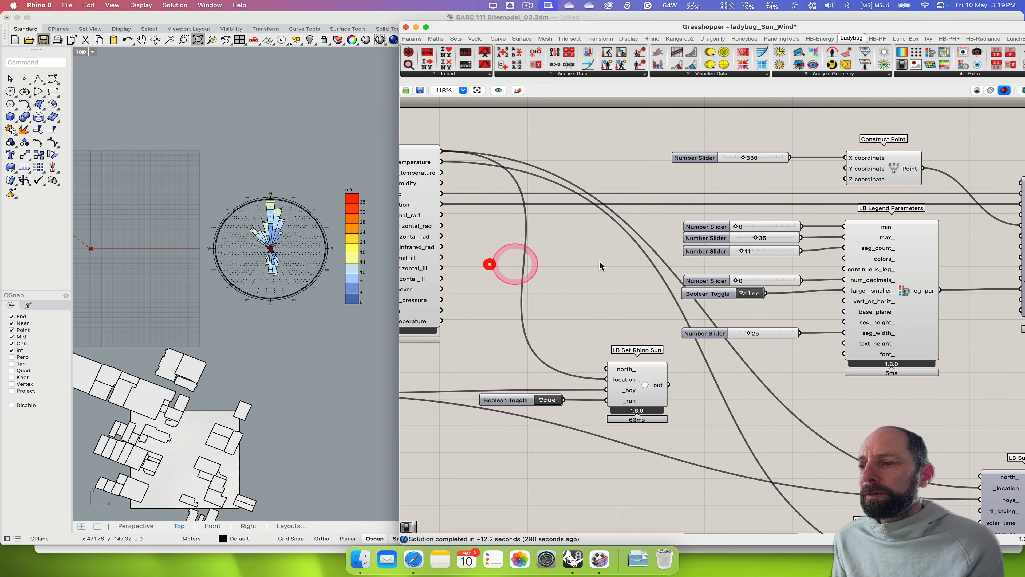
mouse_move(719, 263)
right_mouse_down()
mouse_move(515, 263)
mouse_move(616, 280)
right_mouse_up()
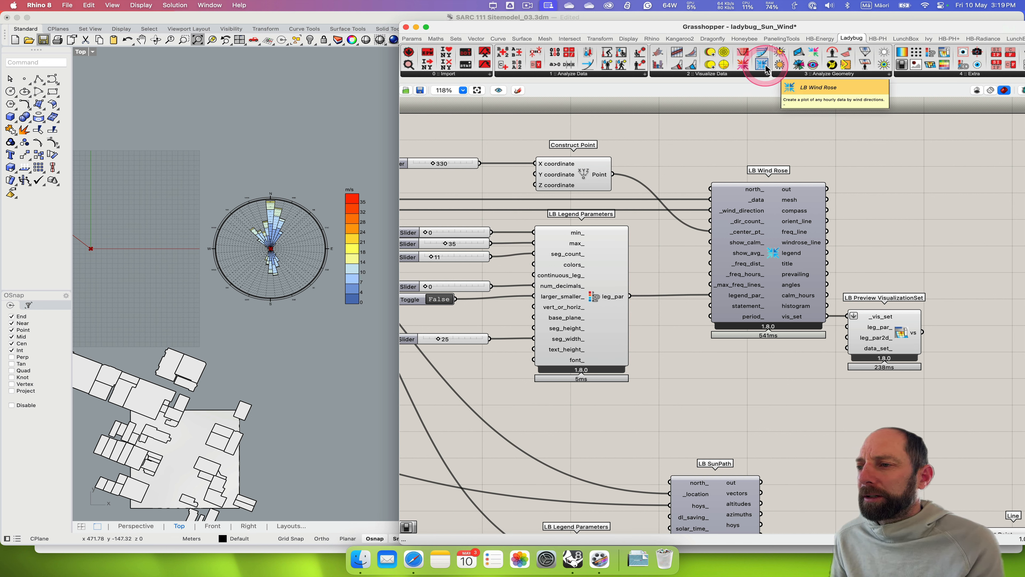
left_click_drag(765, 64, 777, 228)
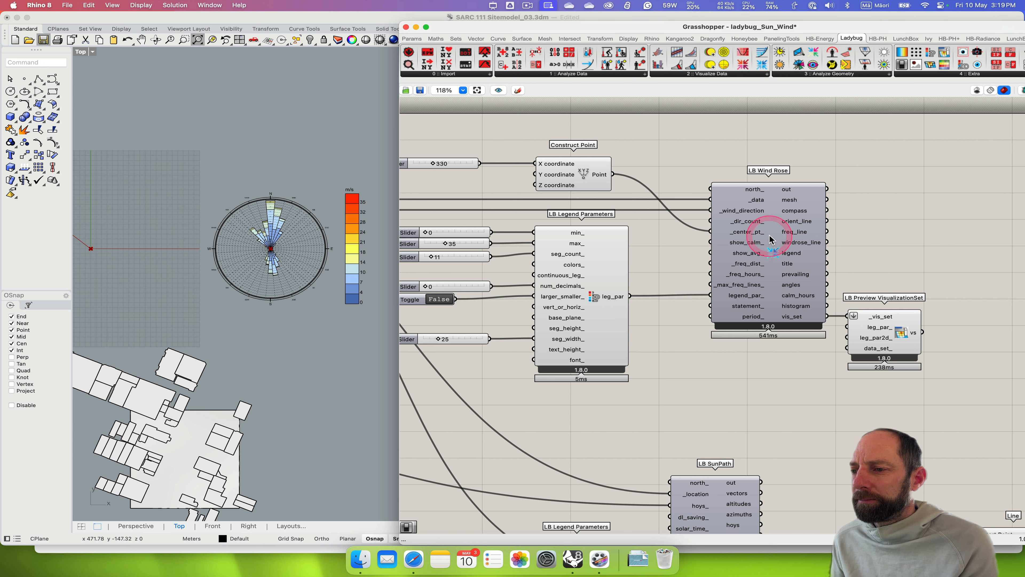
right_click_drag(884, 222, 911, 208)
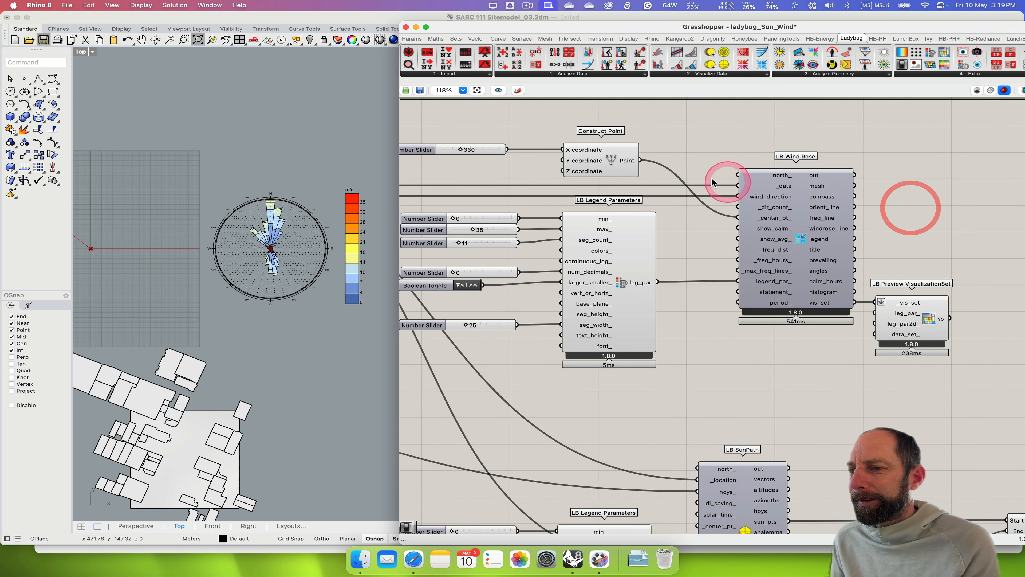
right_click_drag(714, 159, 836, 162)
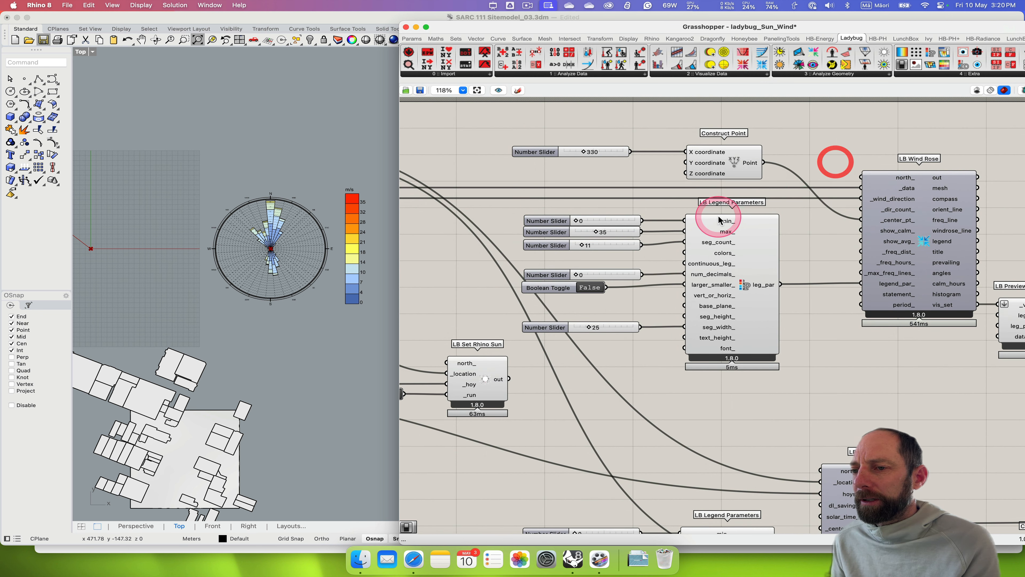
scroll(718, 217, "down", 1)
right_click_drag(624, 236, 671, 238)
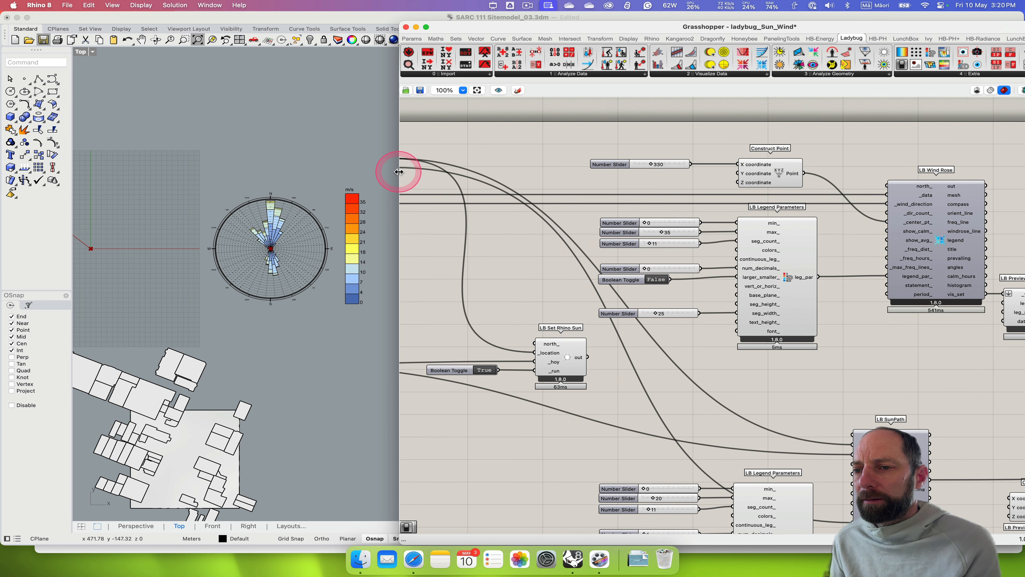
Widen the Grasshopper window and trace the wind speed and wind direction wires from LB Import EPW to LB Wind Rose.
left_click_drag(399, 171, 237, 172)
right_click_drag(333, 257, 494, 277)
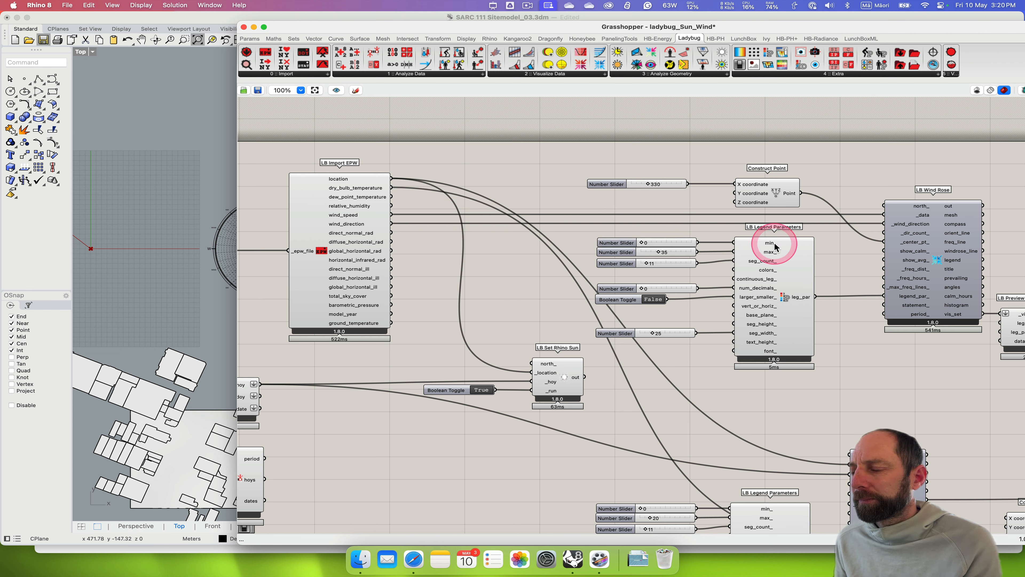
right_click_drag(827, 255, 732, 220)
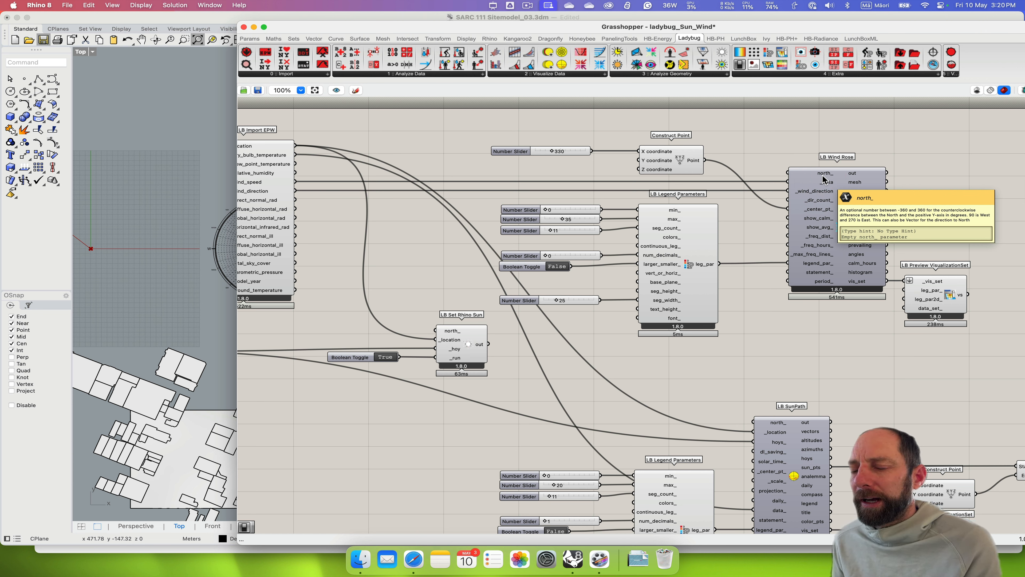
left_click(789, 182)
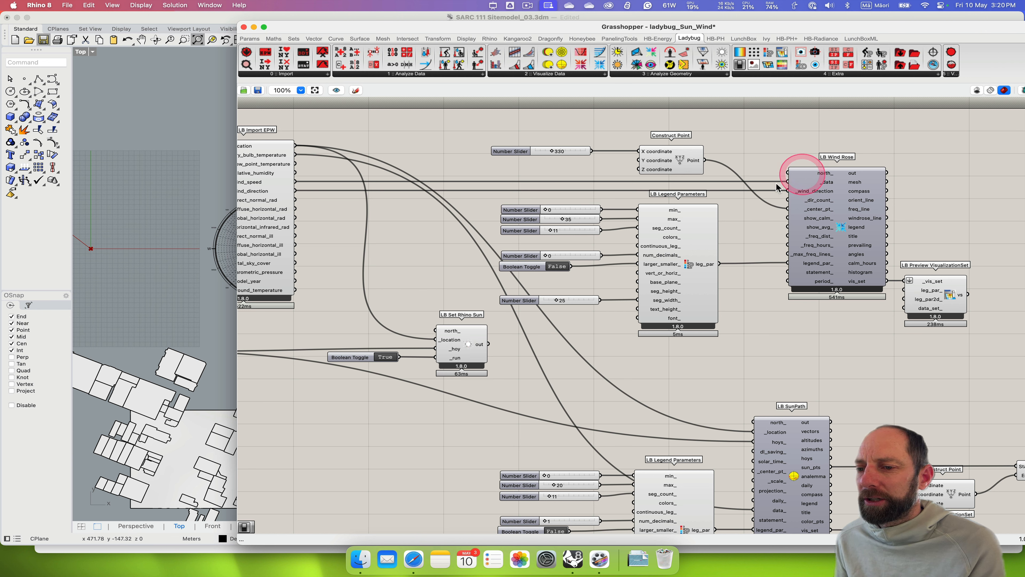
left_click(458, 347)
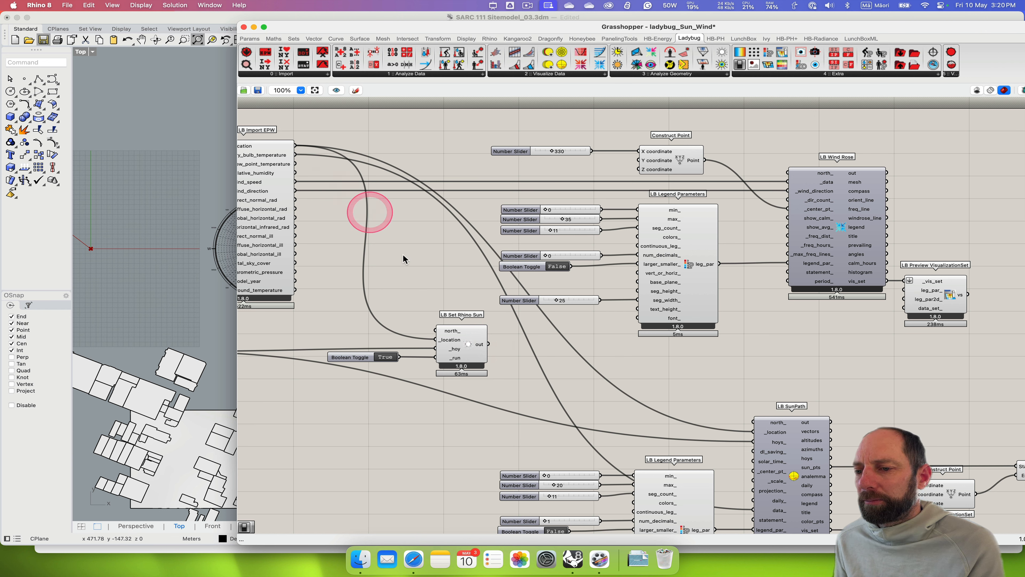
mouse_move(825, 176)
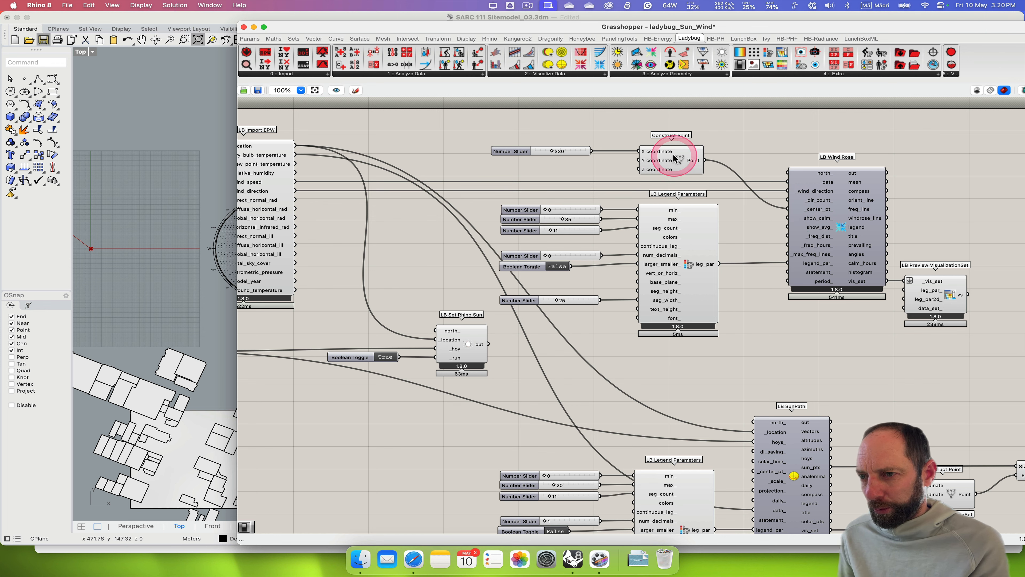
right_click_drag(615, 166, 733, 169)
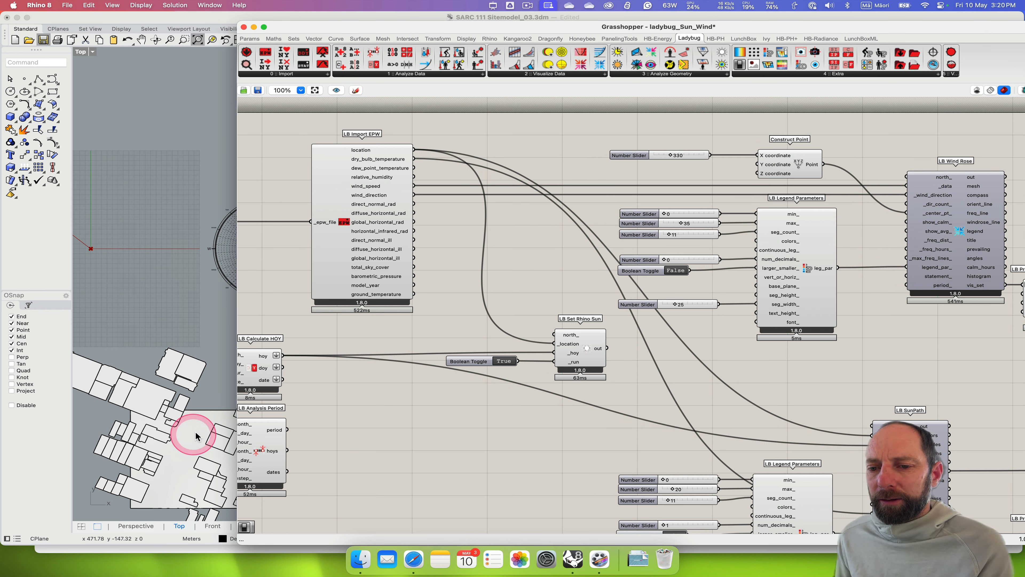
Move the Grasshopper window clear of the site model and draw a rectangle around all the site buildings in the Top view.
left_click(203, 413)
left_click(200, 414)
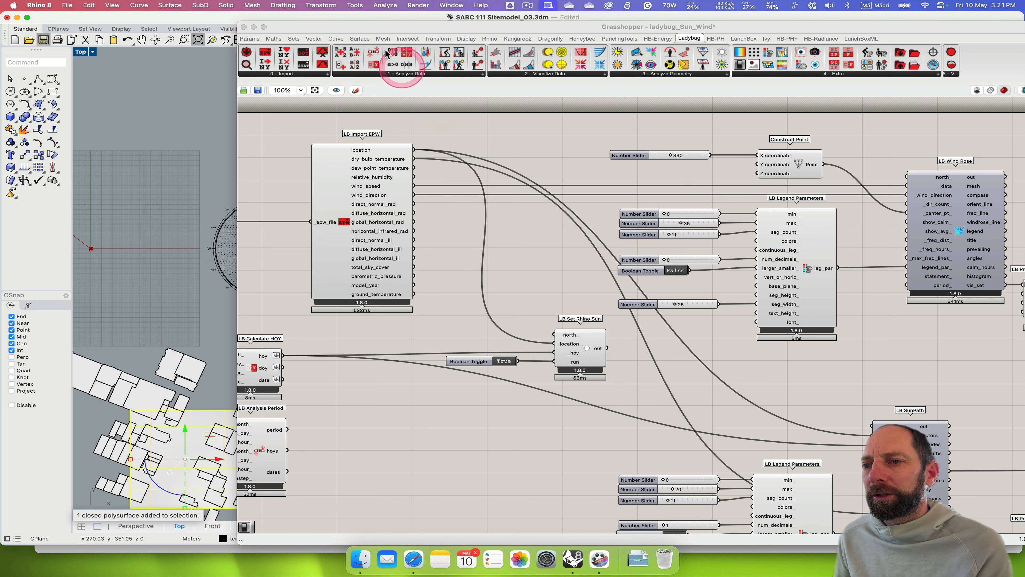
left_click_drag(348, 27, 574, 31)
right_click_drag(325, 371, 420, 285)
left_click(410, 325)
left_click(384, 332)
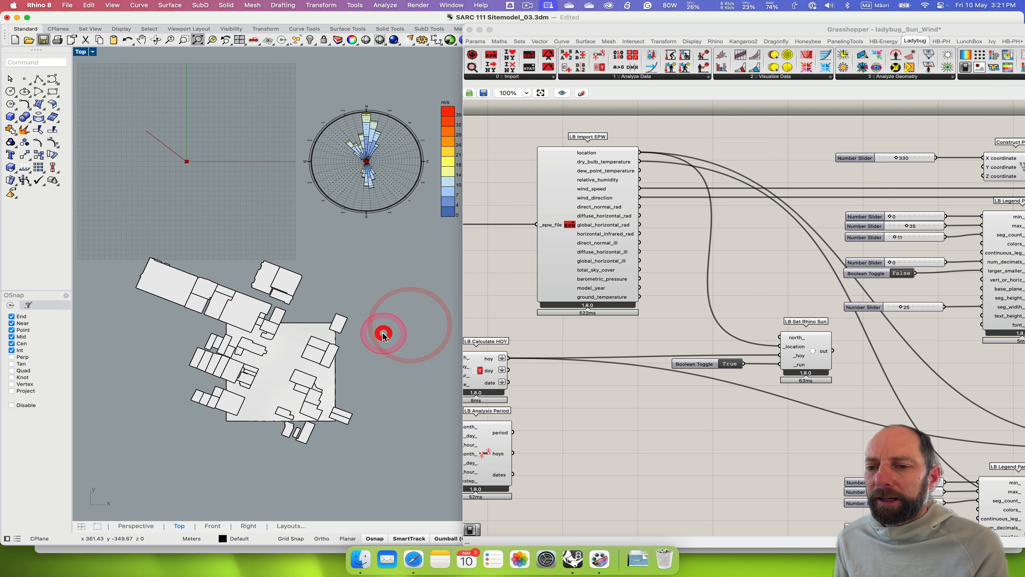
left_click(54, 94)
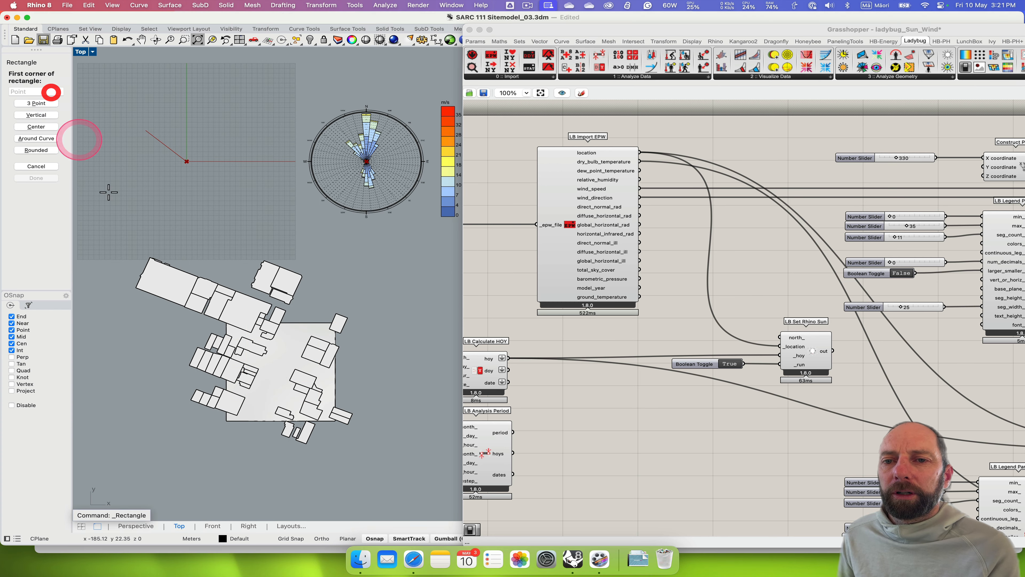
left_click(139, 253)
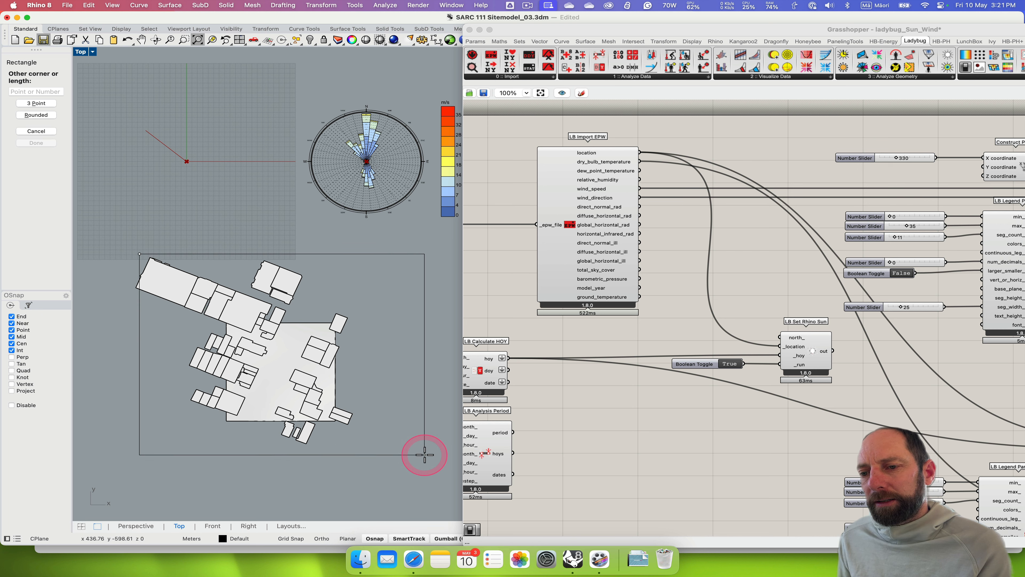
left_click(426, 476)
left_click(544, 338)
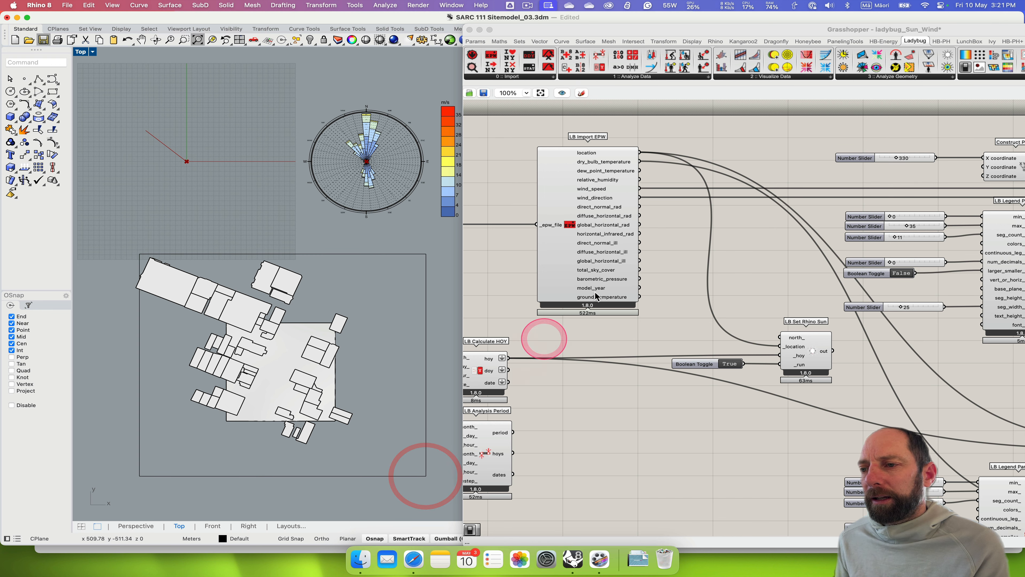
right_click_drag(788, 219, 676, 258)
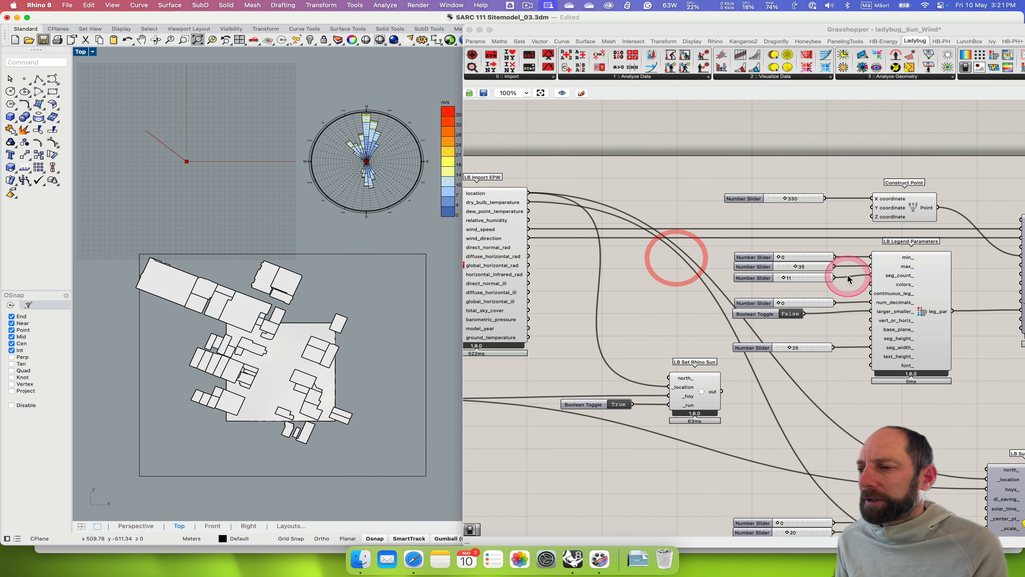
right_click_drag(847, 279, 767, 306)
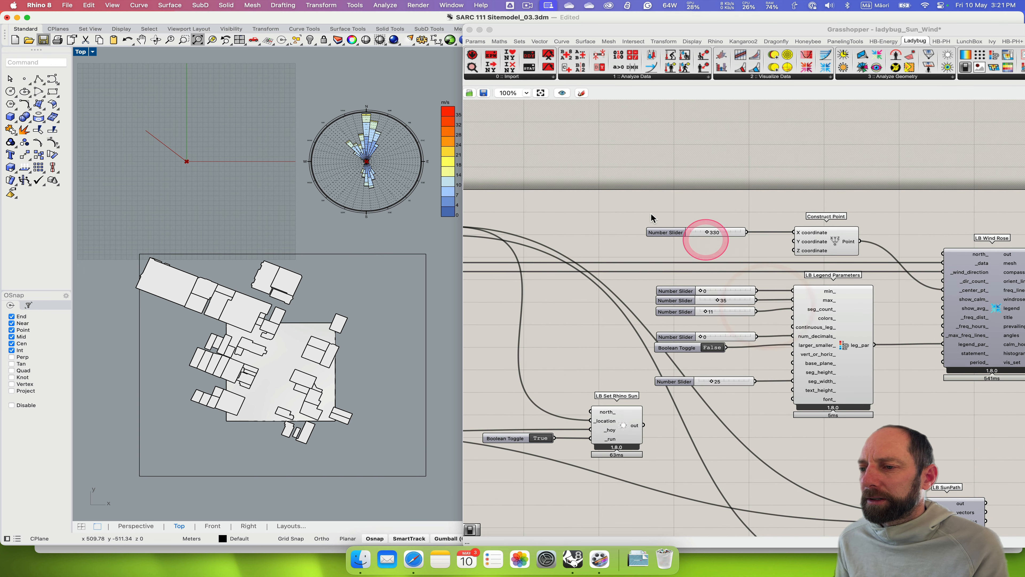
double_click(592, 204)
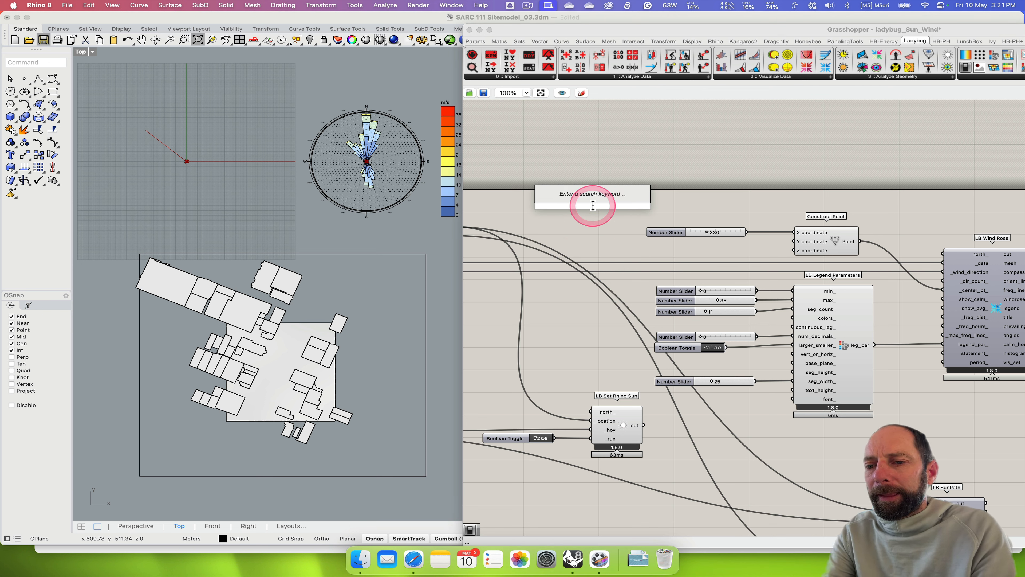
type("cu")
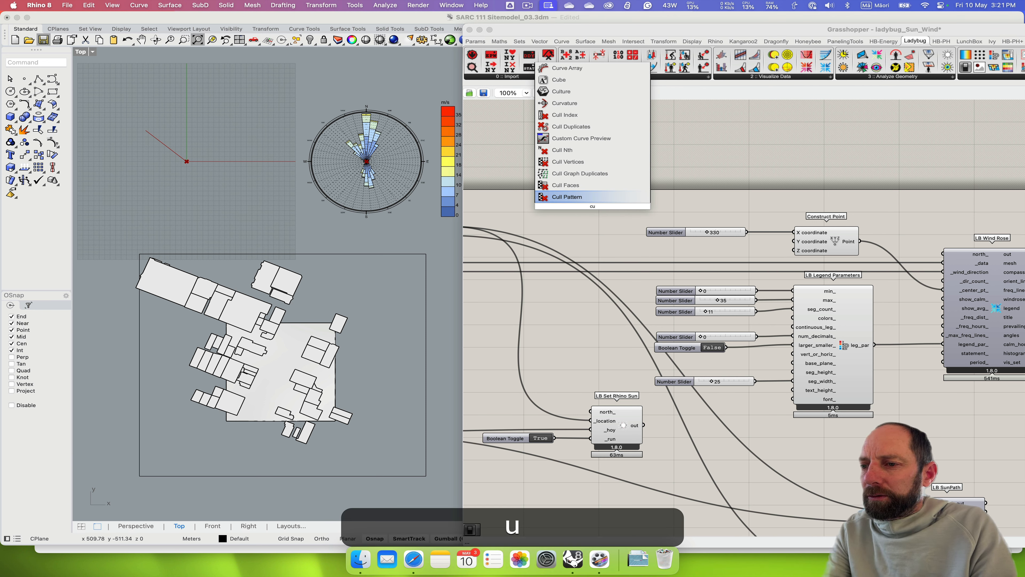
key("BackSpace")
key("BackSpace")
left_click(568, 133)
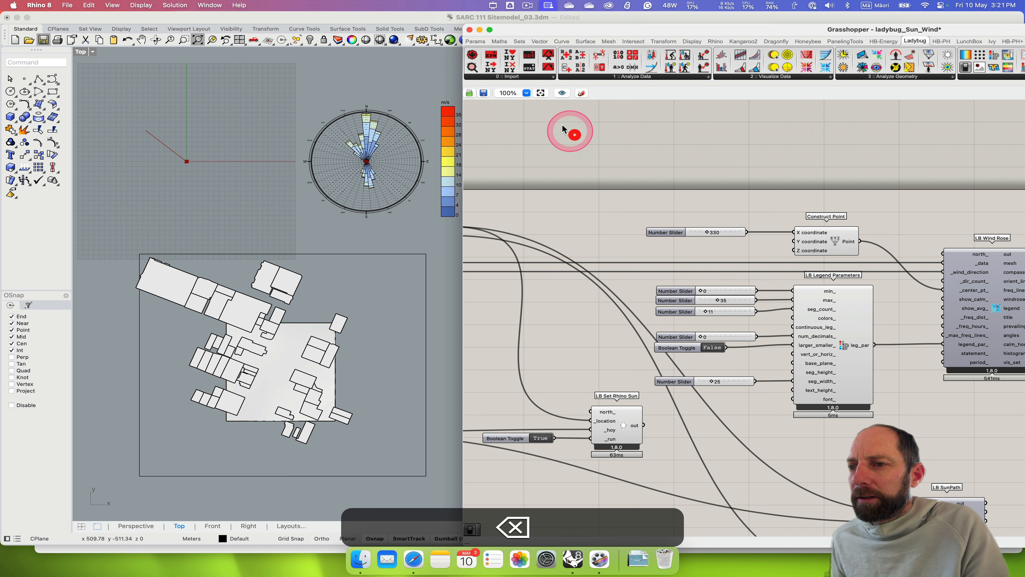
Place a Curve parameter above the wind rose's number sliders and set the rectangle around the site as its curve.
left_click(475, 41)
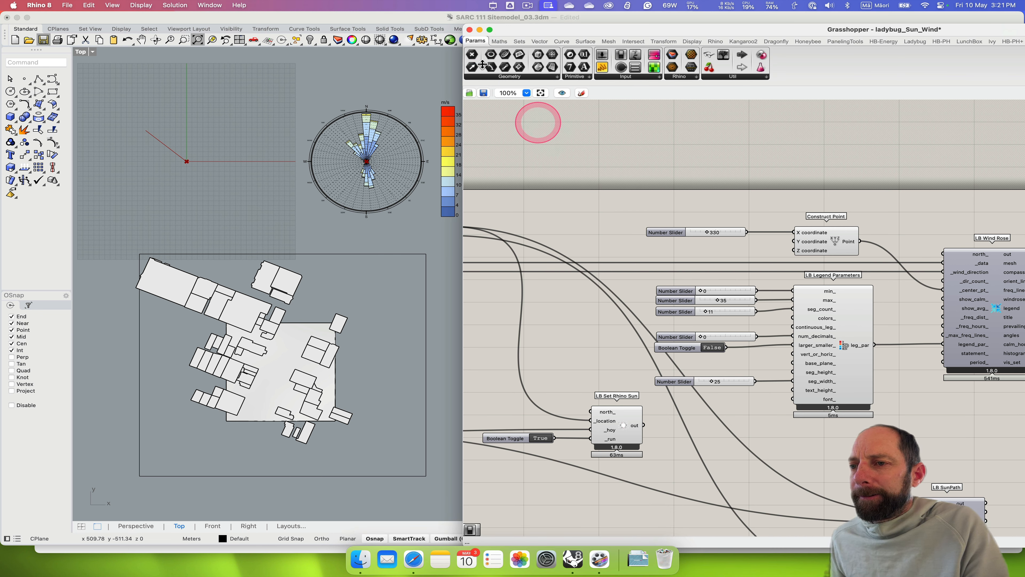
left_click(491, 54)
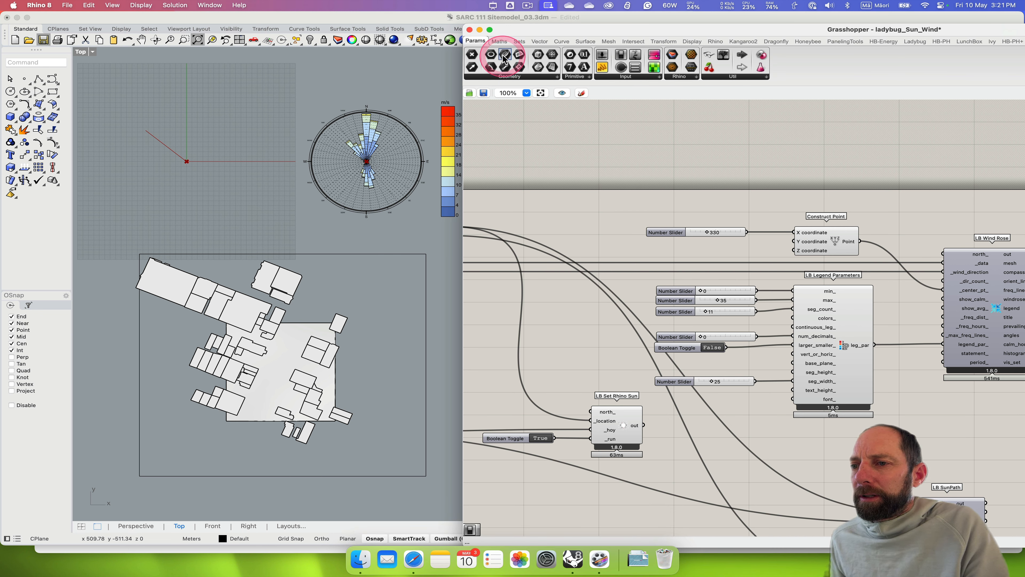
left_click_drag(504, 59, 602, 208)
right_click(602, 209)
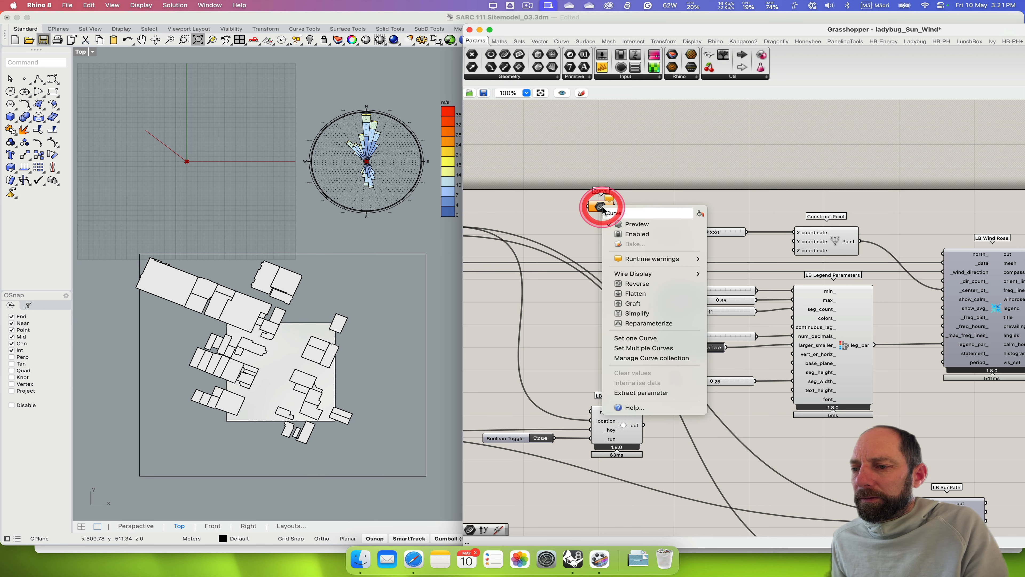
left_click(640, 338)
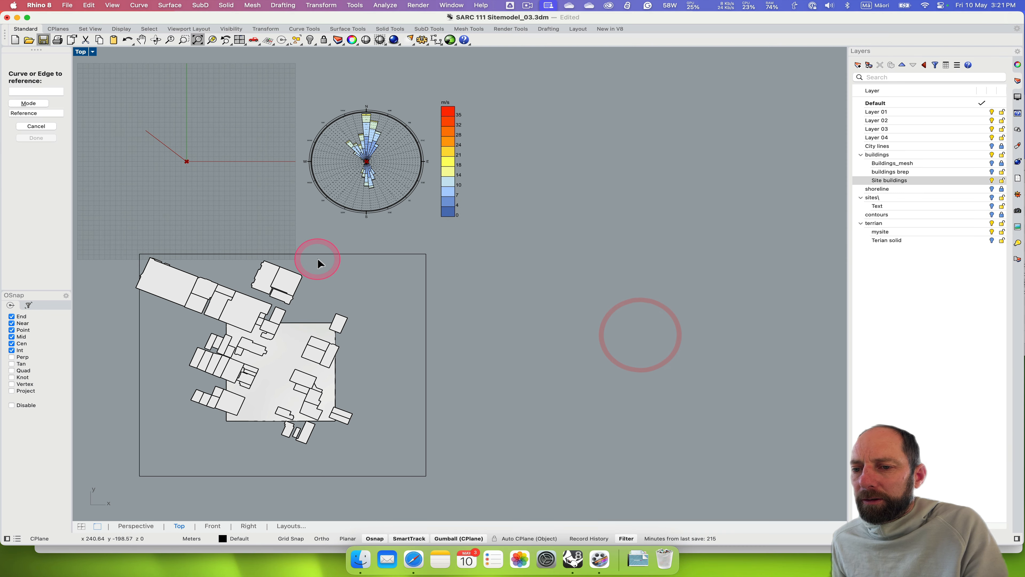
left_click(316, 256)
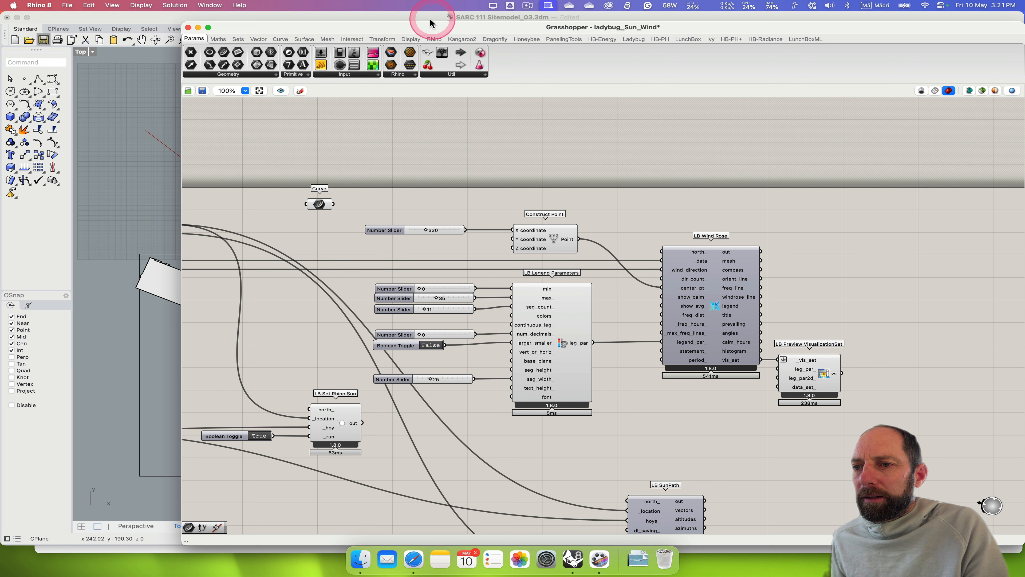
Add an Area component fed by the Curve parameter, and connect its Centroid output to LB Wind Rose's _center_pt_ input.
left_click_drag(182, 123, 485, 143)
left_click(724, 211)
double_click(724, 210)
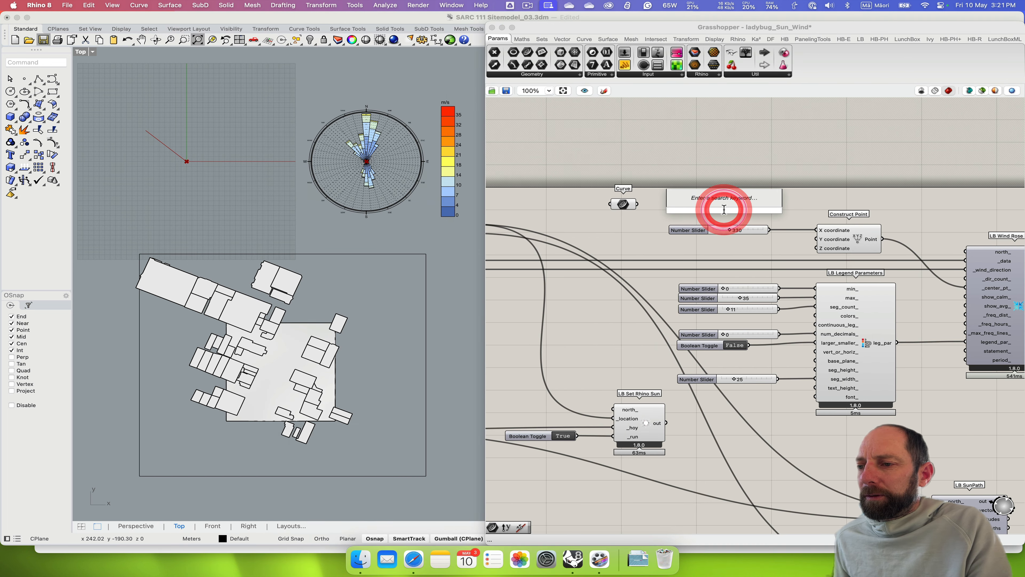
type("are")
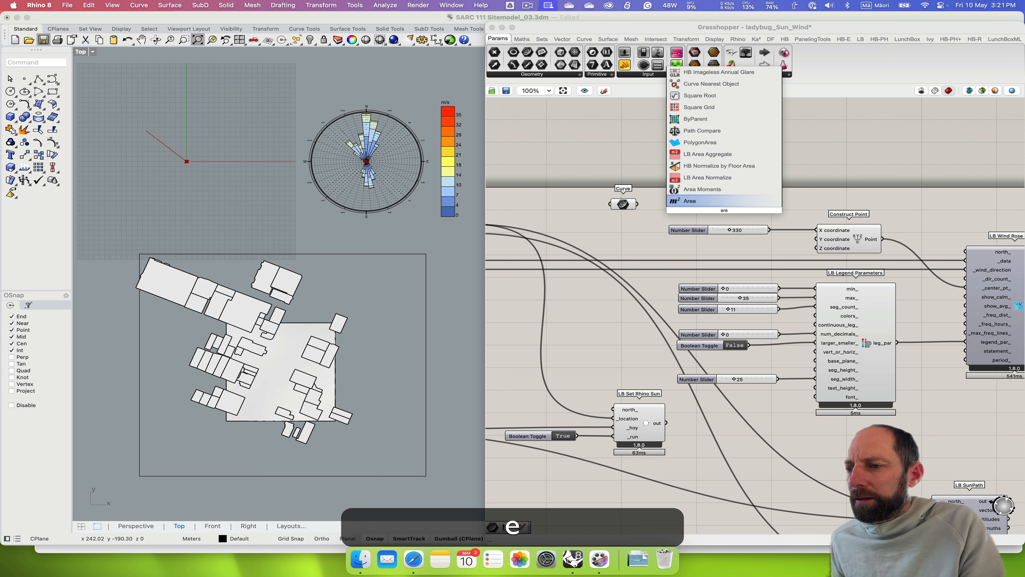
left_click(690, 200)
left_click_drag(727, 220, 719, 214)
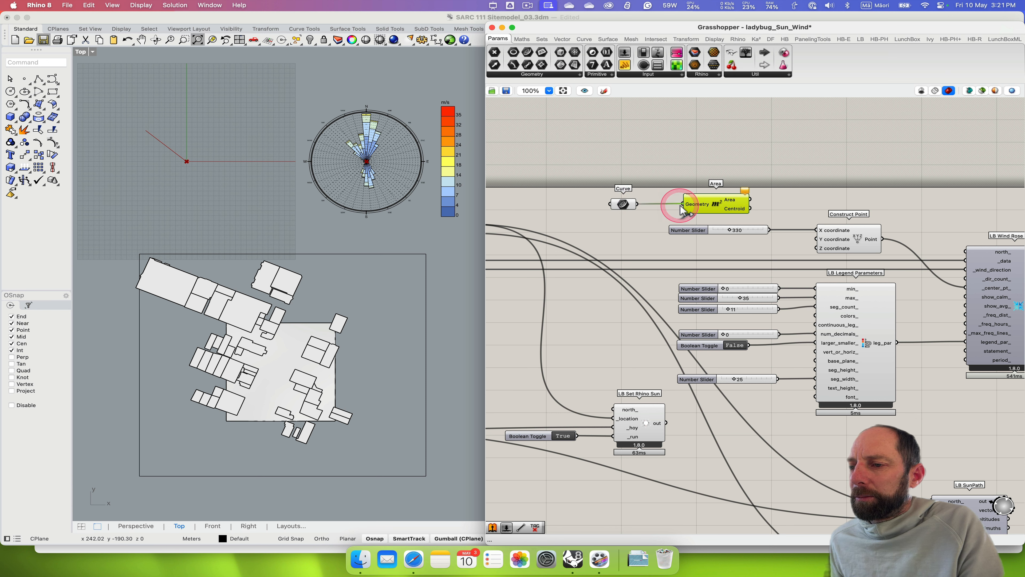
left_click_drag(682, 209, 682, 204)
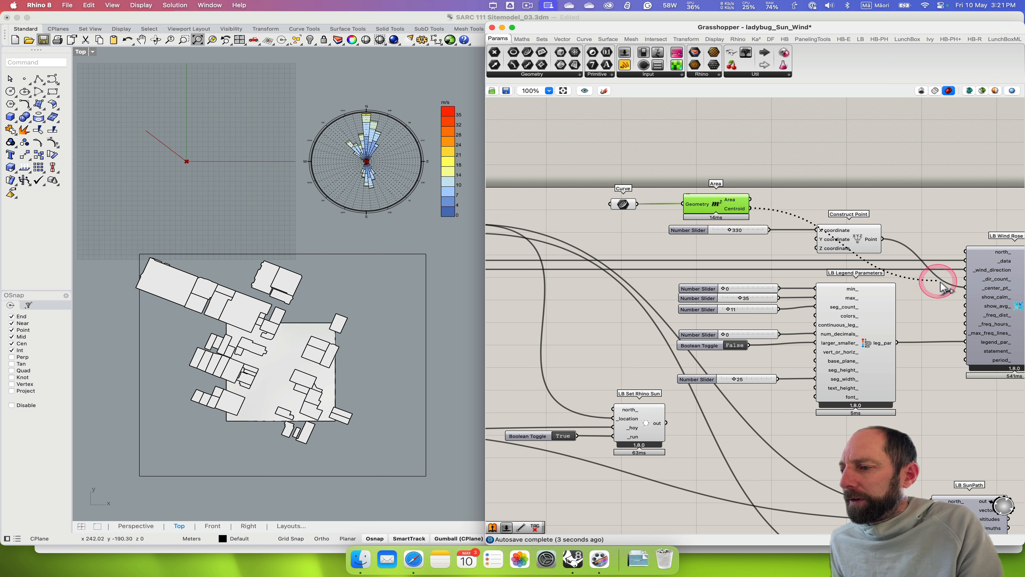
left_click_drag(941, 286, 964, 288)
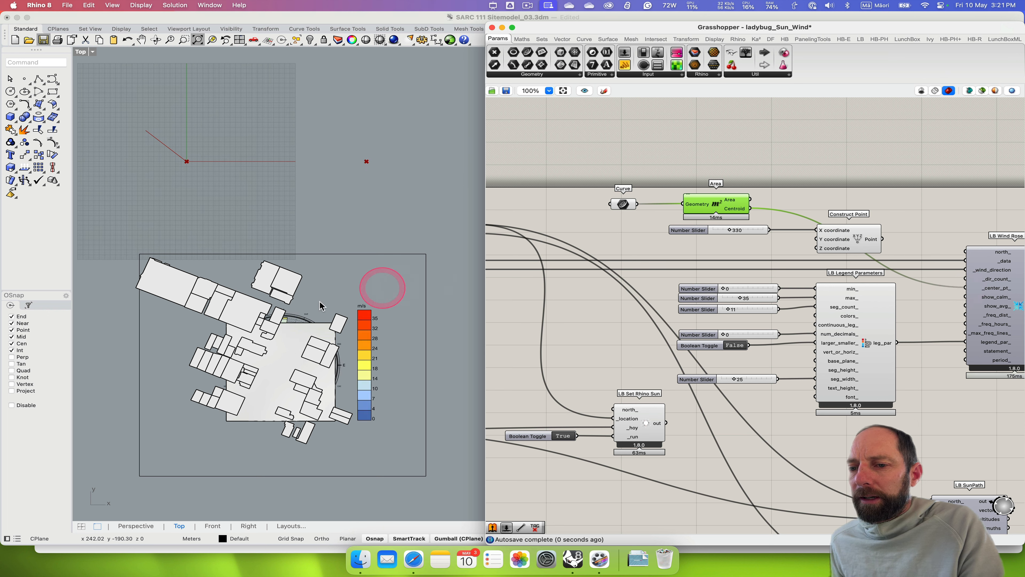
Raise the site rectangle above the buildings in the Front view of the four-view layout, and return to the maximised Top view.
scroll(303, 414, "down", 3)
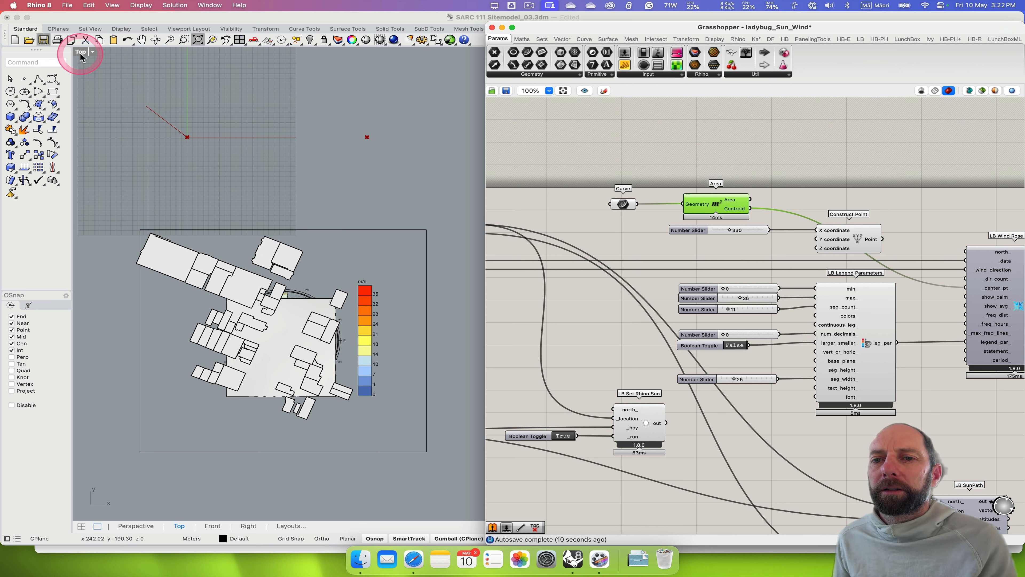
left_click(259, 86)
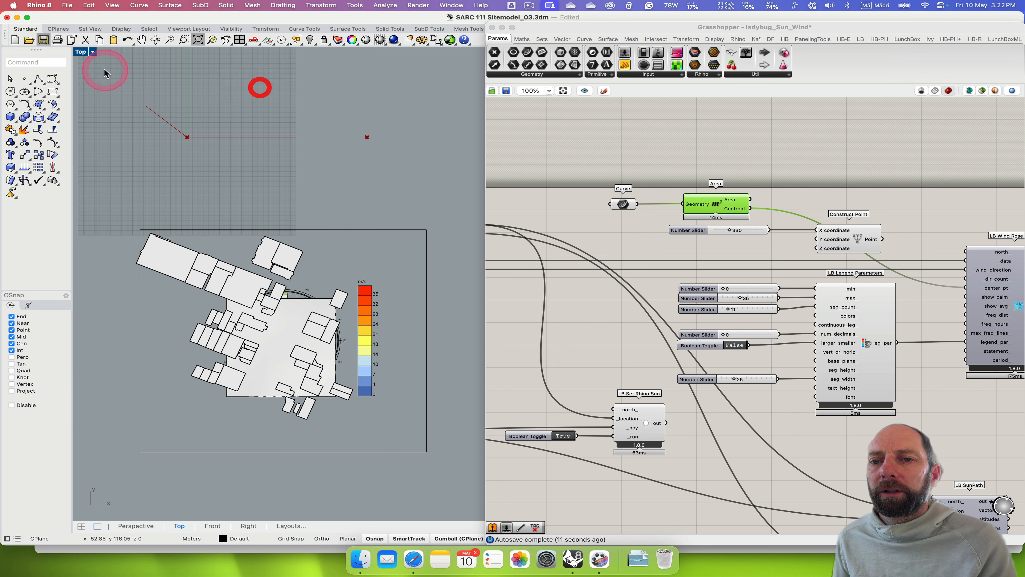
double_click(82, 53)
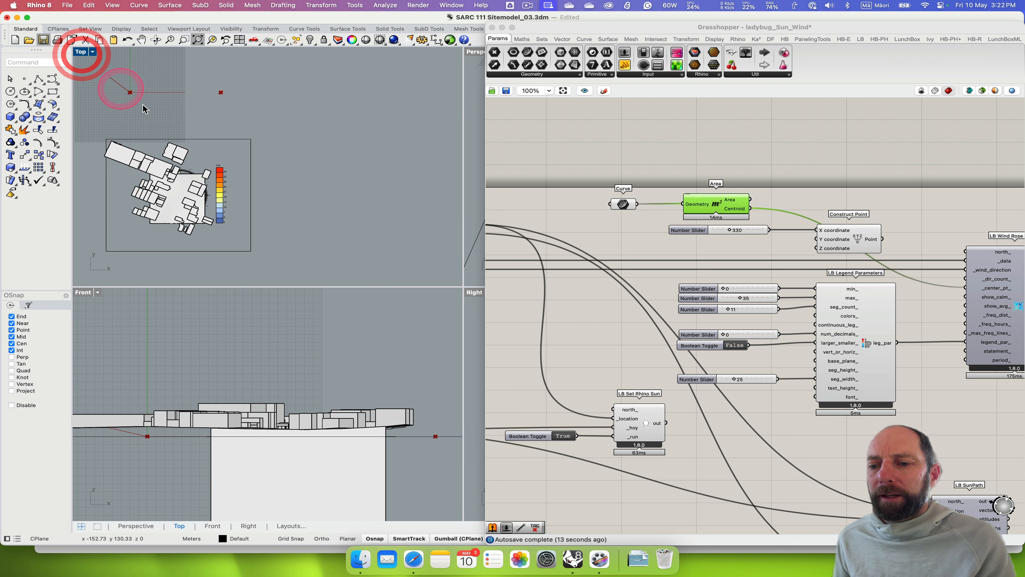
left_click(233, 251)
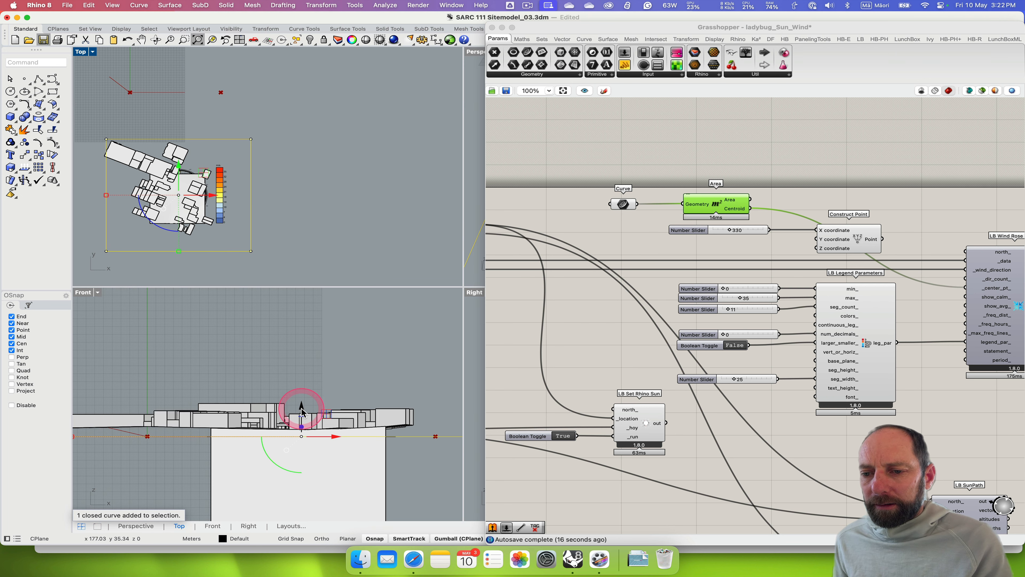
left_click_drag(302, 412, 343, 366)
left_click(362, 367)
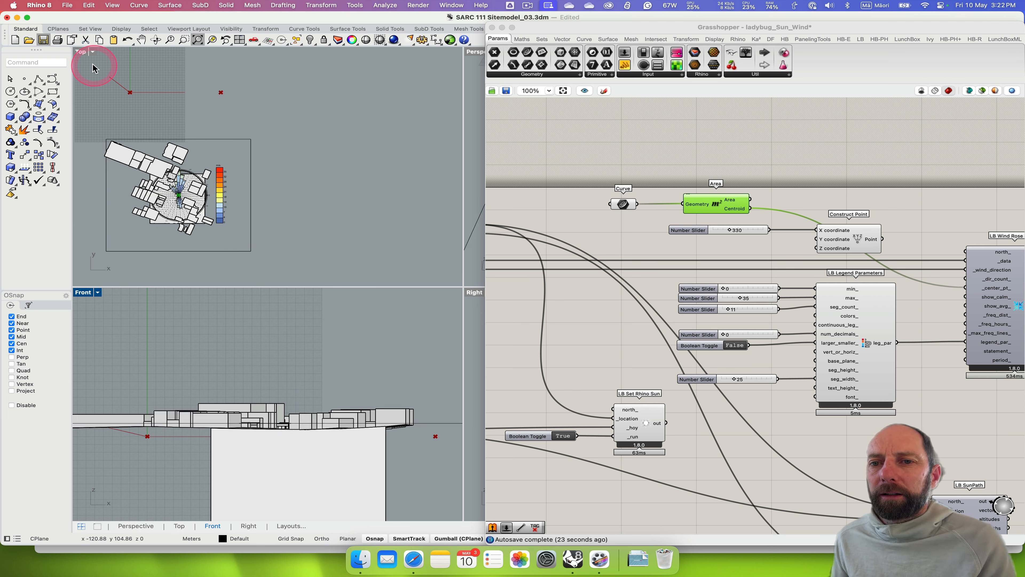
double_click(82, 58)
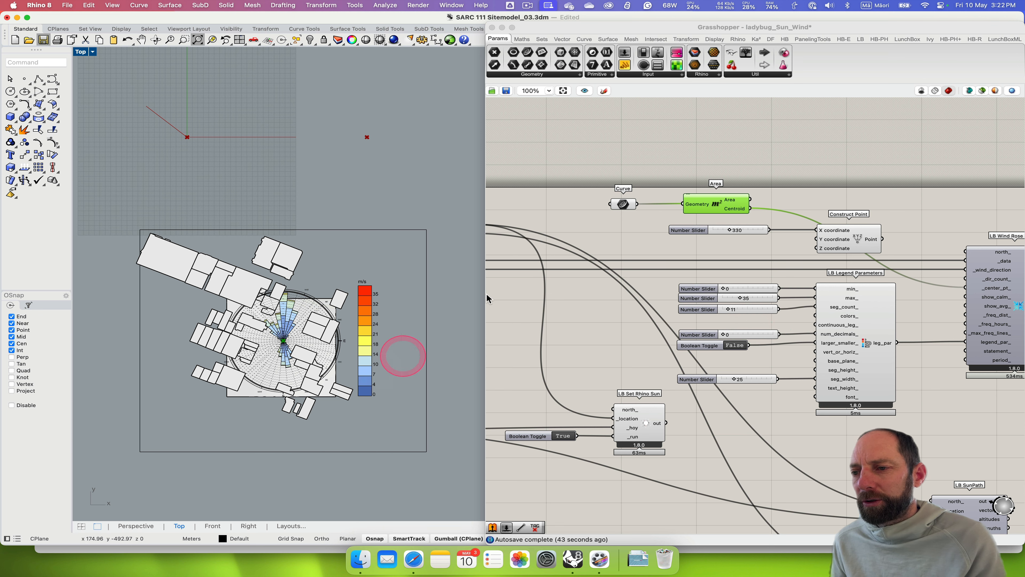
Connect Construct Point's Point output to LB Wind Rose's _center_pt_ input in place of the Area centroid.
scroll(908, 409, "right", 5)
scroll(908, 410, "down", 3)
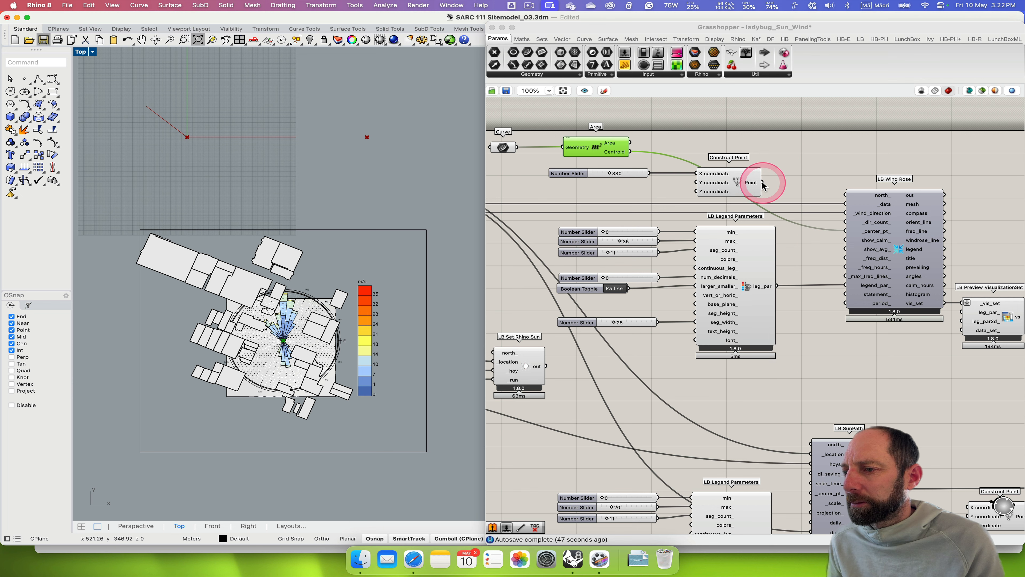
left_click_drag(762, 182, 797, 205)
left_click_drag(838, 237, 845, 231)
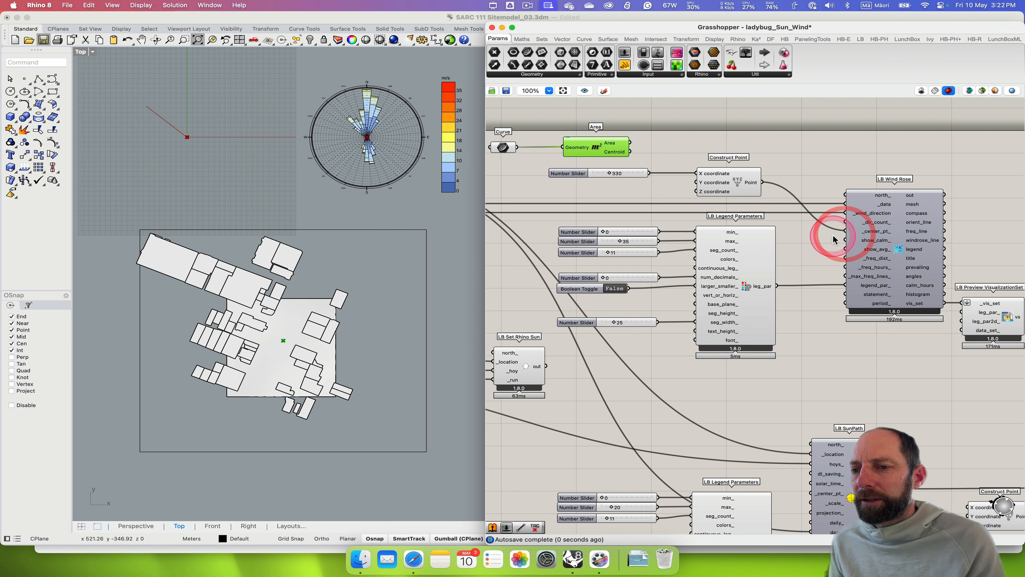
right_click_drag(394, 217, 376, 238)
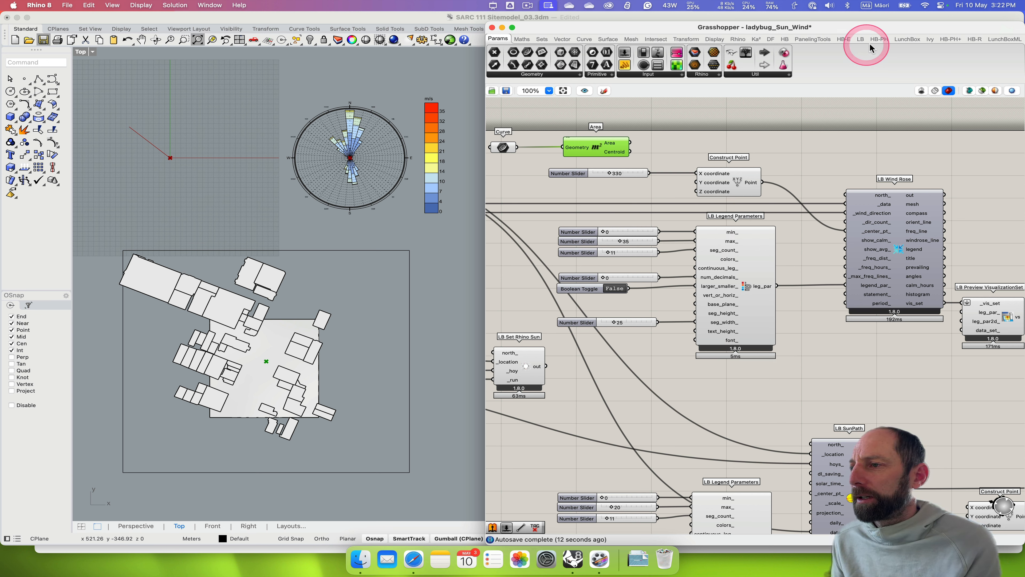
Browse the Ladybug components and search for "lb le" to locate the LB Legend Parameters component without placing it.
left_click(861, 39)
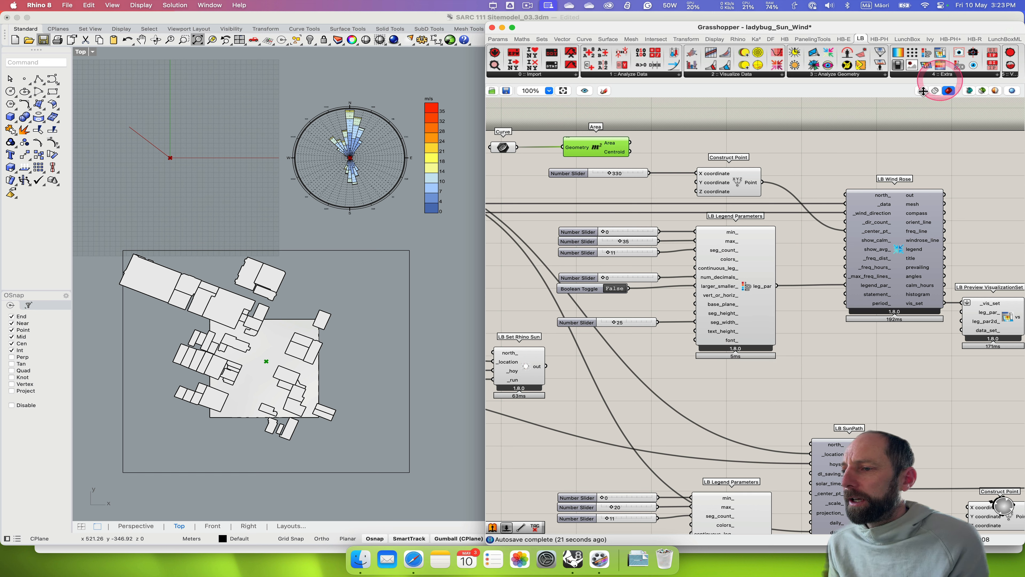
double_click(797, 359)
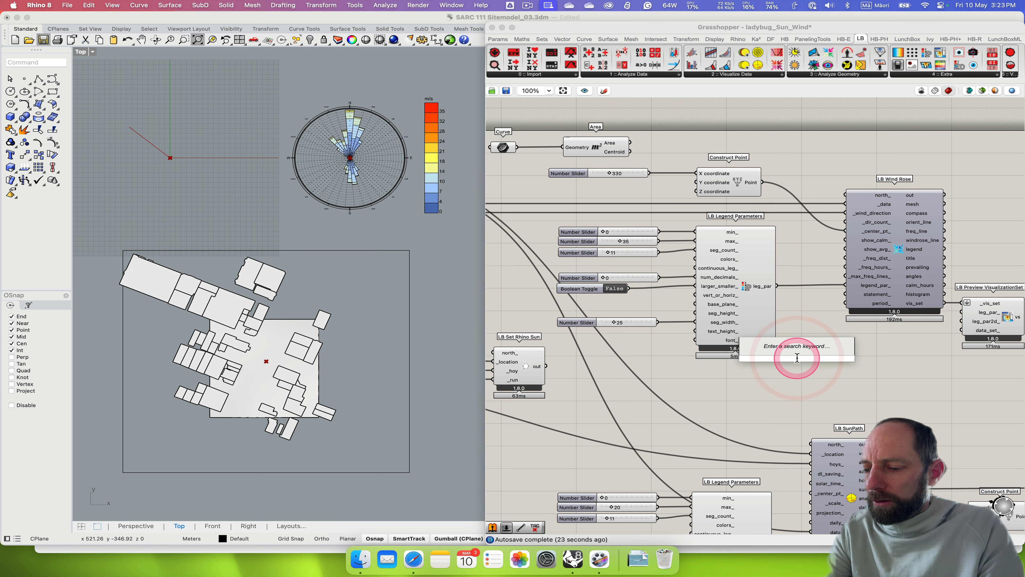
type("lb")
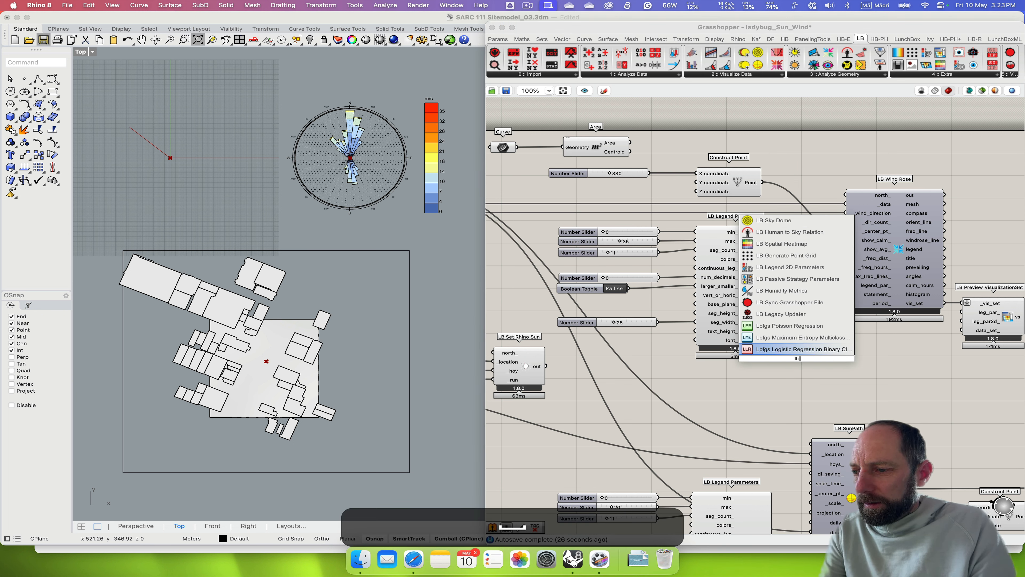
type(" le")
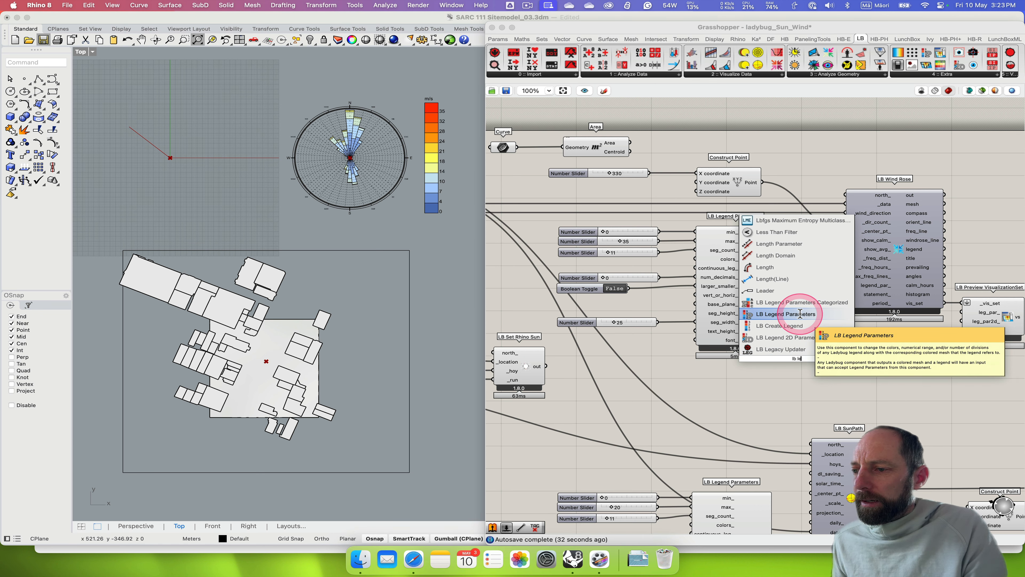
left_click(893, 376)
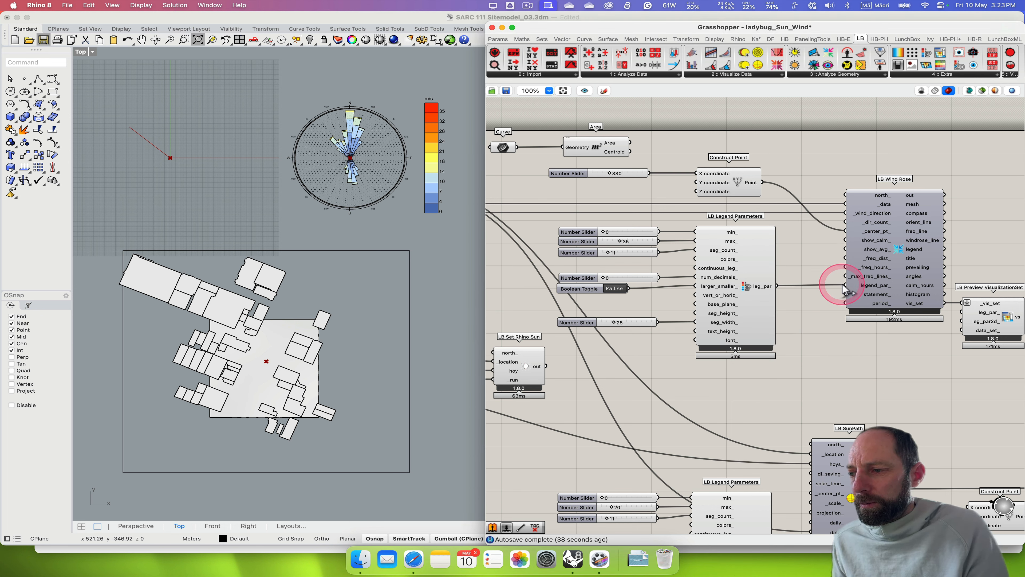
Disconnect LB Legend Parameters from LB Wind Rose to examine the default legend up close, and reconnect leg_par to the legend_par_ input.
left_click_drag(845, 286, 774, 287)
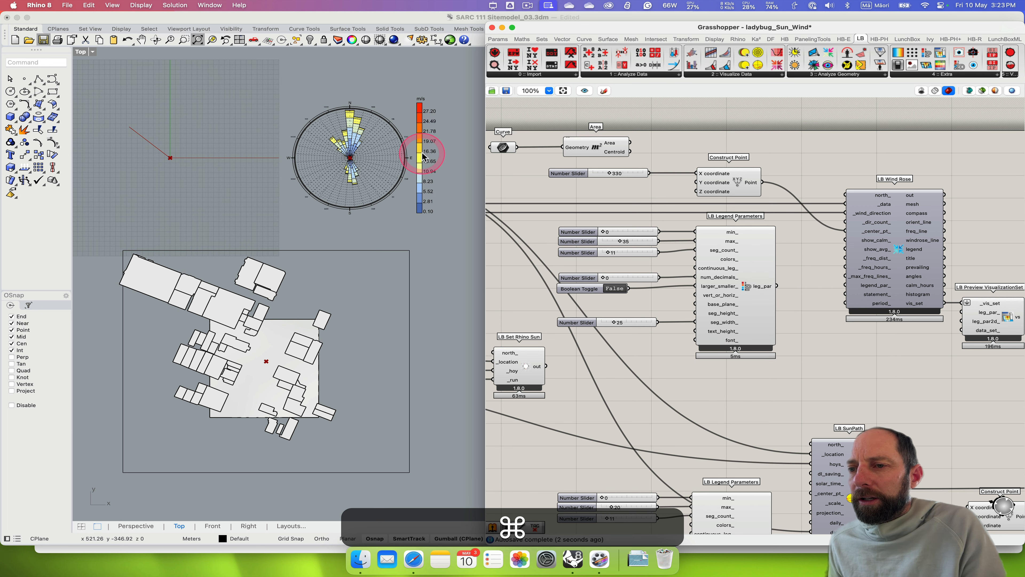
scroll(398, 194, "down", 10)
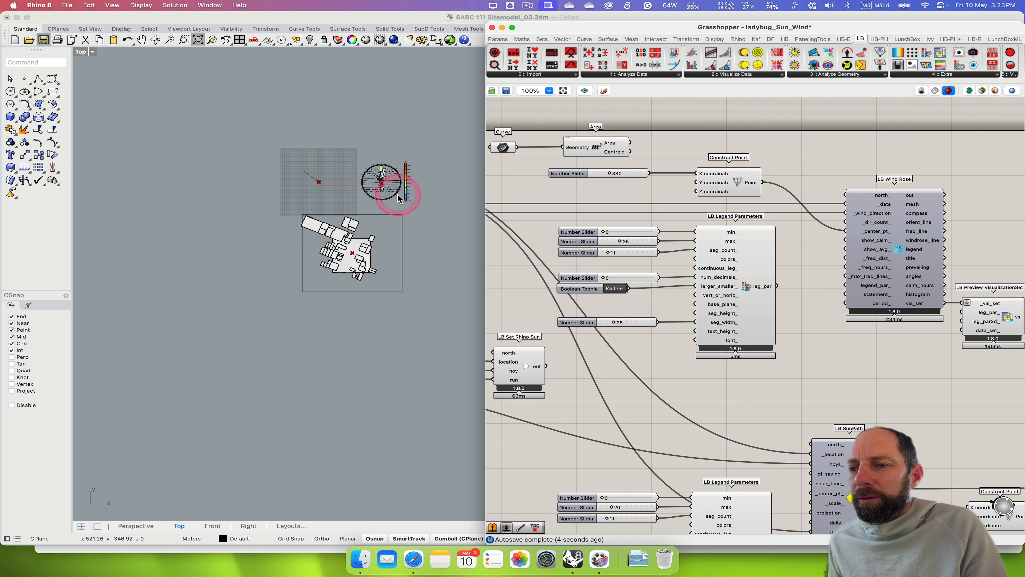
scroll(398, 194, "up", 12)
scroll(397, 194, "down", 10)
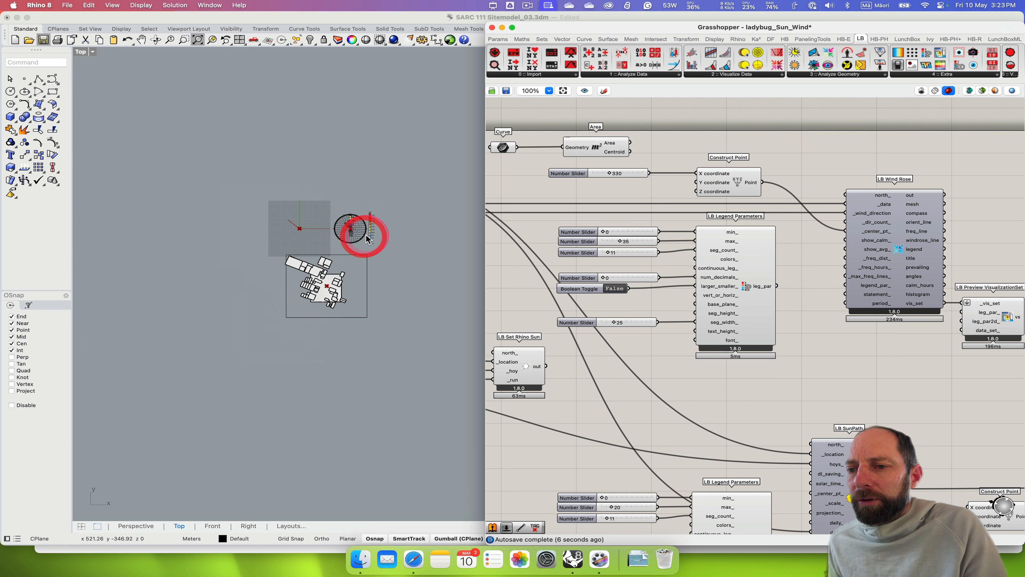
scroll(364, 233, "up", 6)
scroll(366, 238, "up", 8)
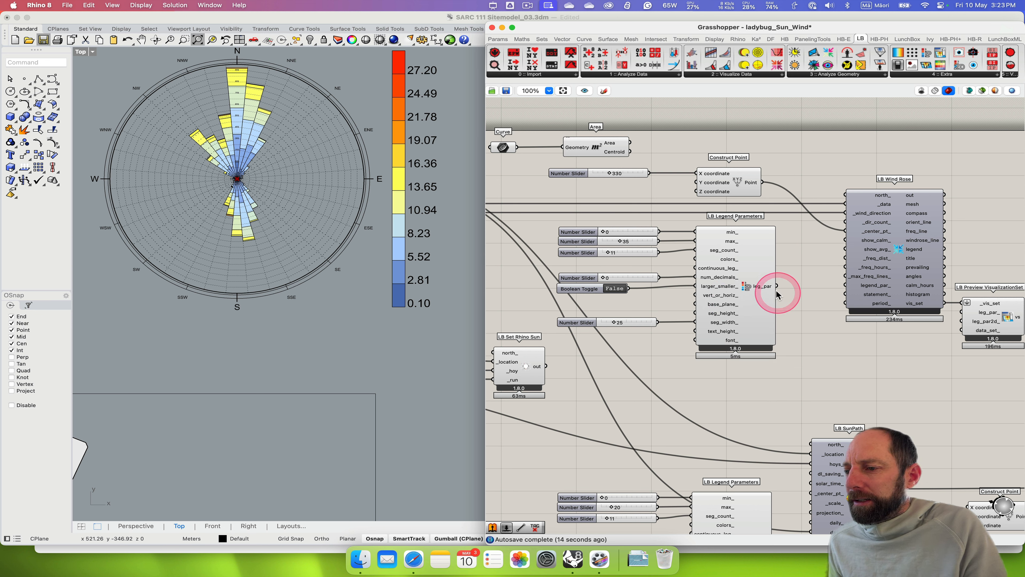
left_click_drag(777, 285, 843, 285)
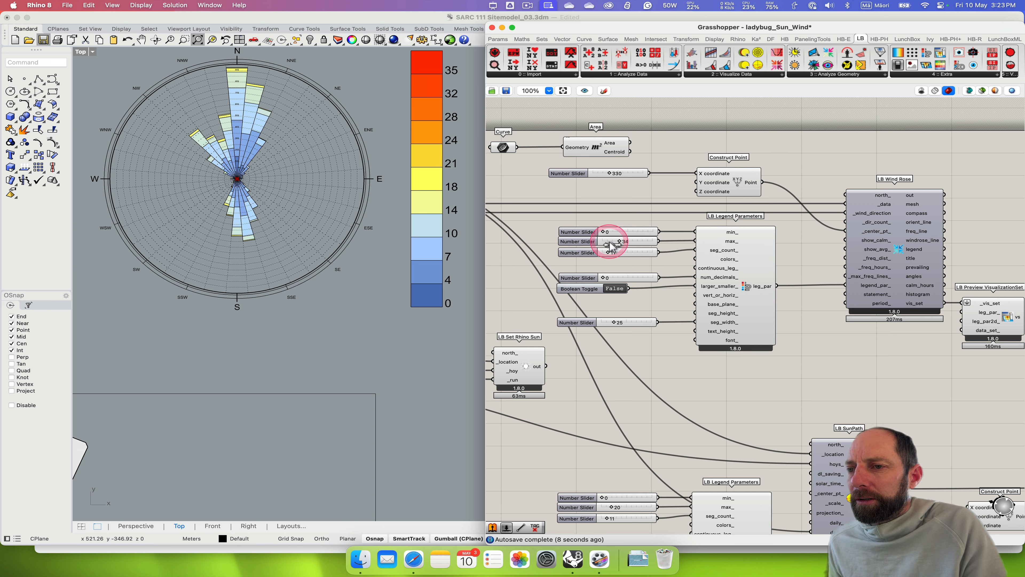
Try wind rose legend maximums of 8 and 36, and return the max_ slider to 35.
left_click_drag(611, 245, 606, 242)
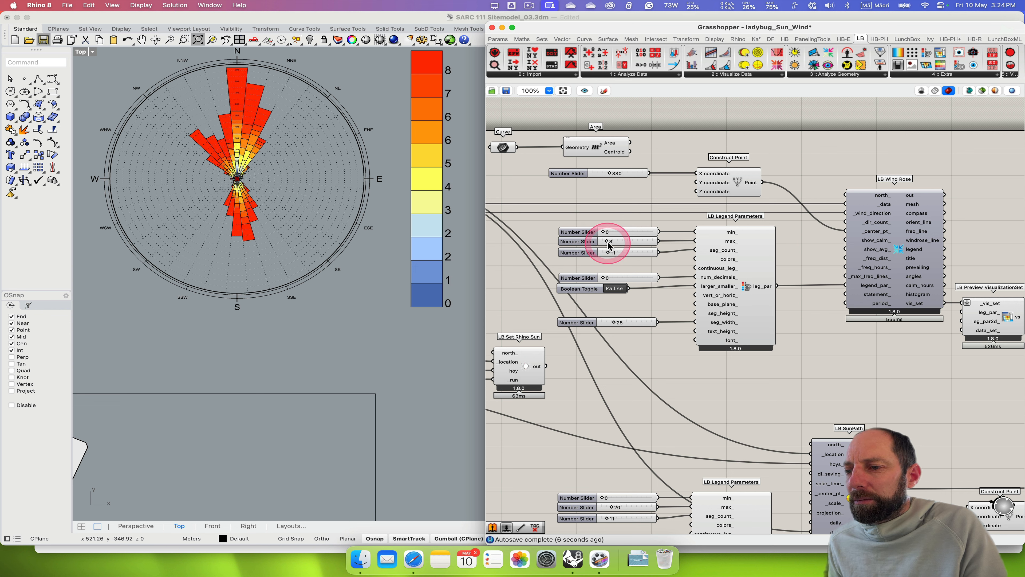
left_click_drag(621, 245, 620, 245)
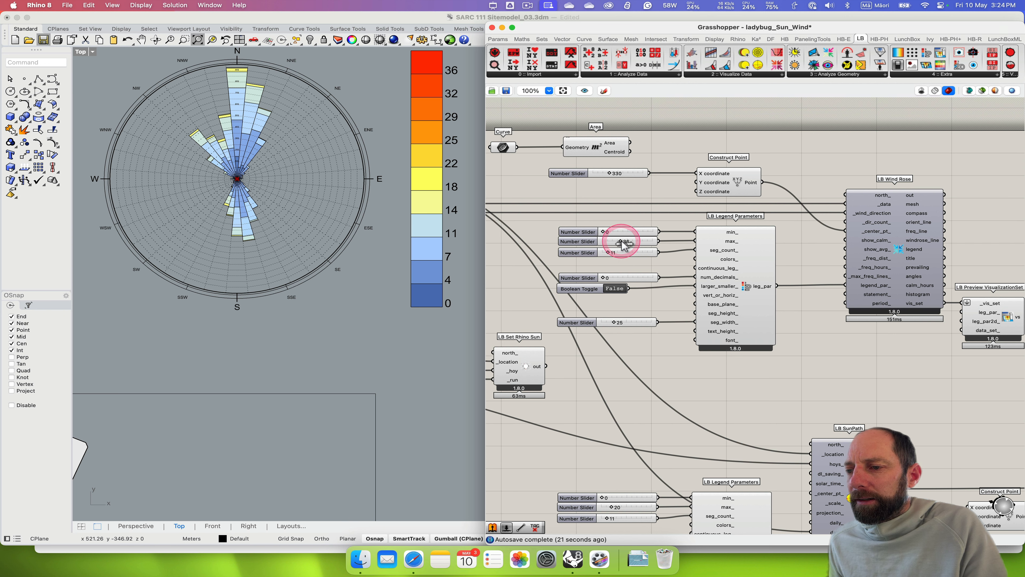
left_click_drag(621, 245, 621, 245)
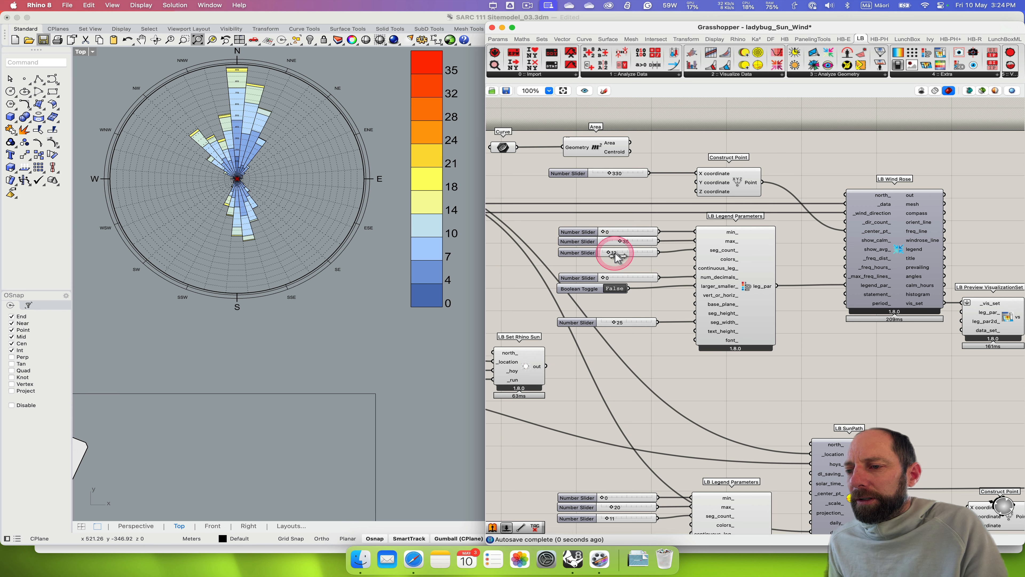
Try higher segment counts such as 24 for the wind rose legend, and return the seg_count_ slider to 11.
left_click_drag(617, 257, 618, 257)
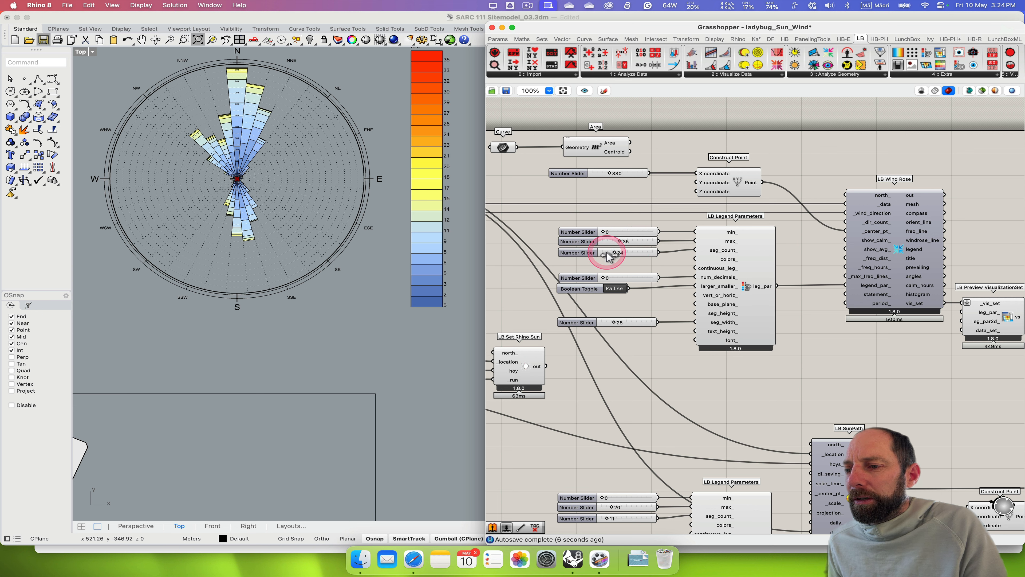
left_click_drag(608, 256, 618, 254)
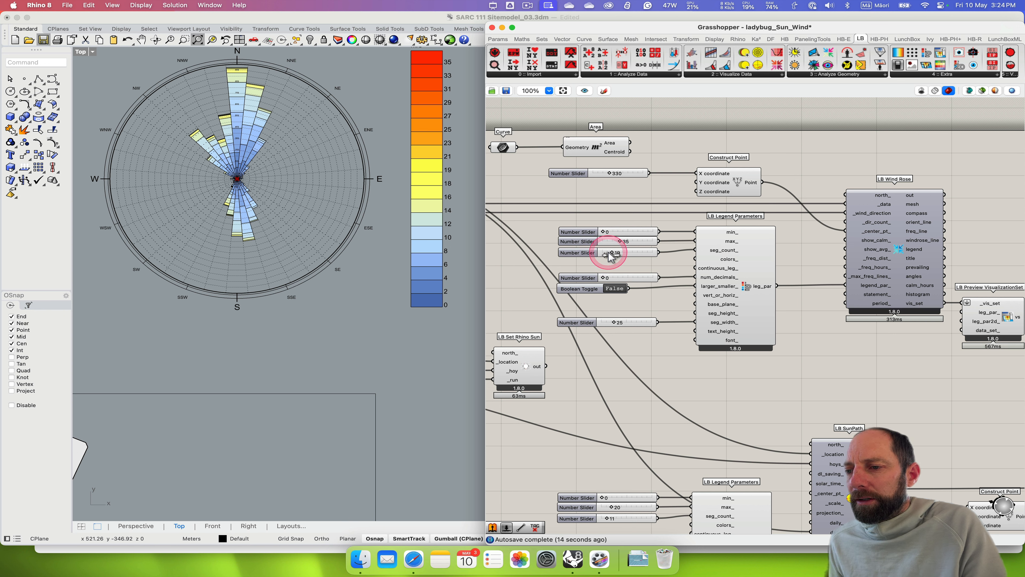
left_click_drag(609, 256, 607, 253)
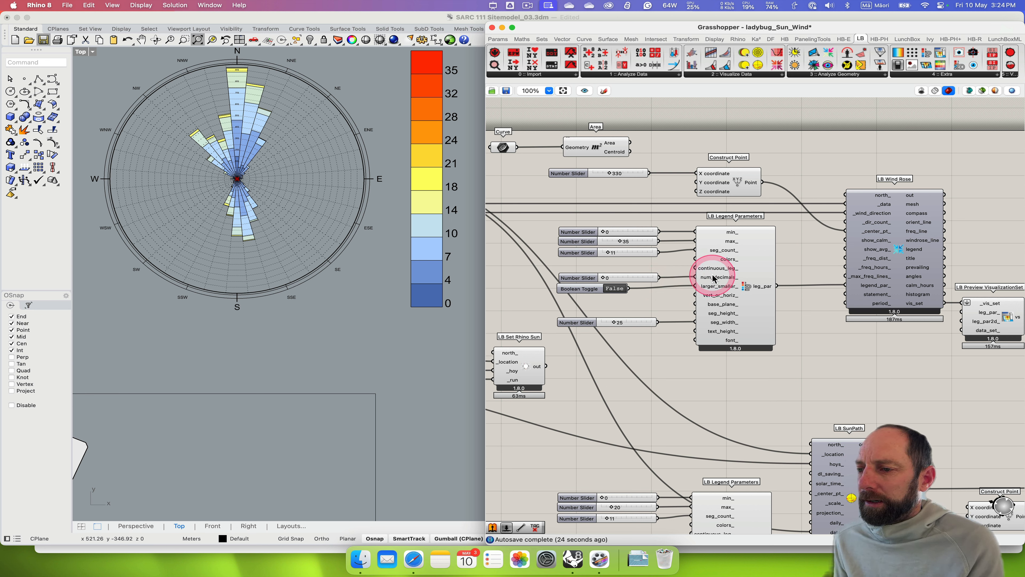
Add a Boolean Toggle, connect it to LB Legend Parameters' continuous_leg_ input, and set it to True.
mouse_move(709, 273)
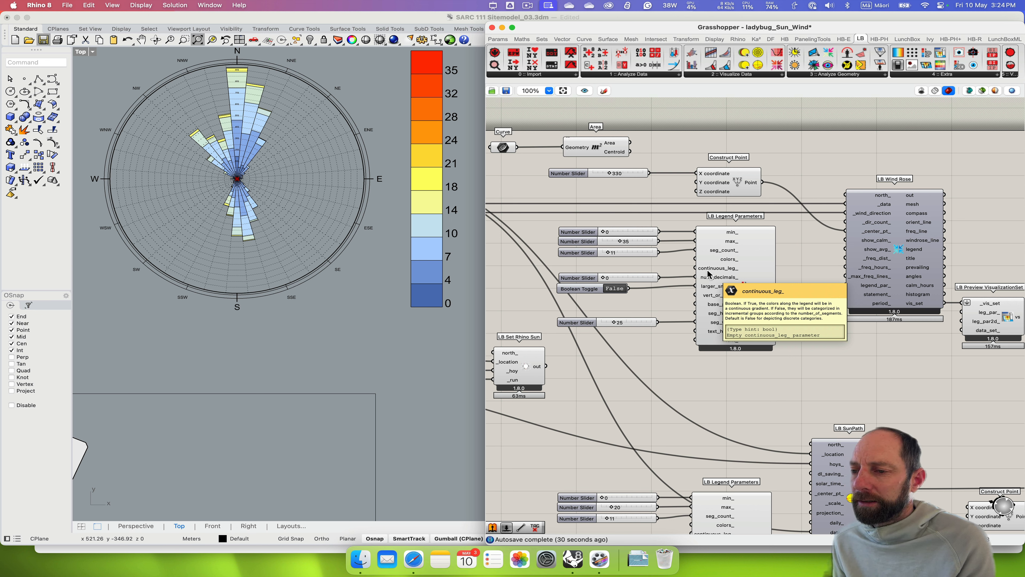
double_click(613, 263)
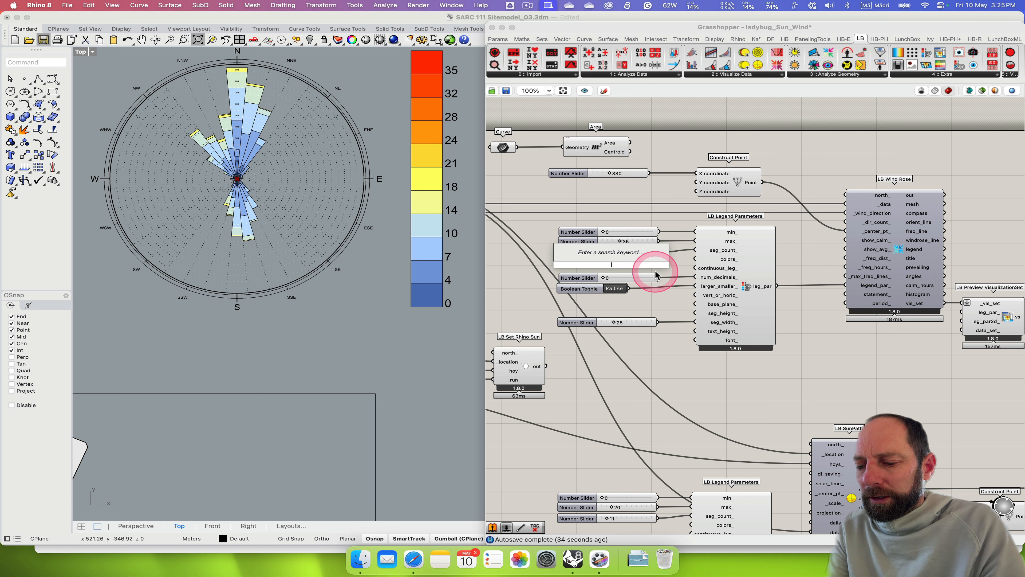
type("boo")
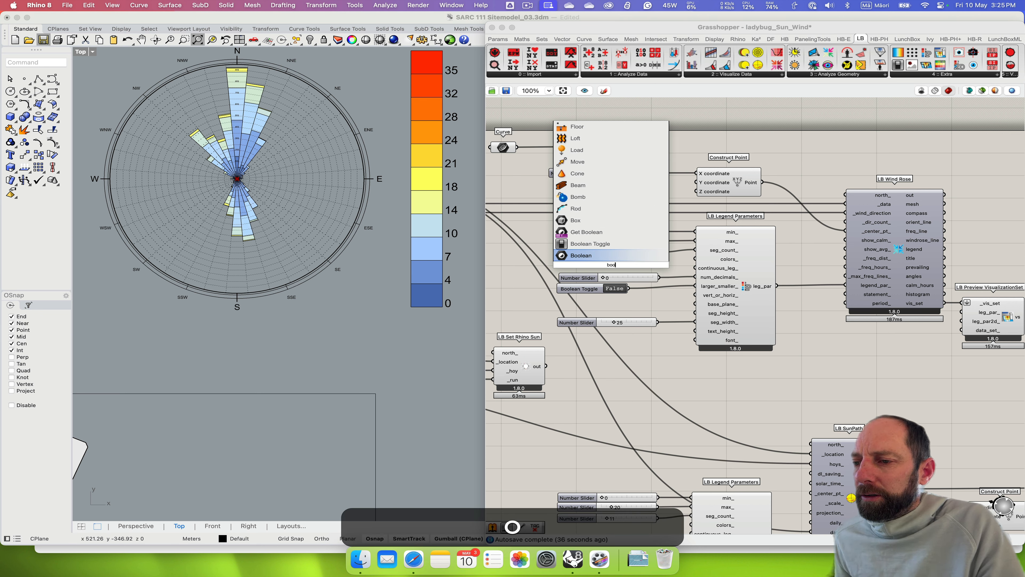
left_click(605, 245)
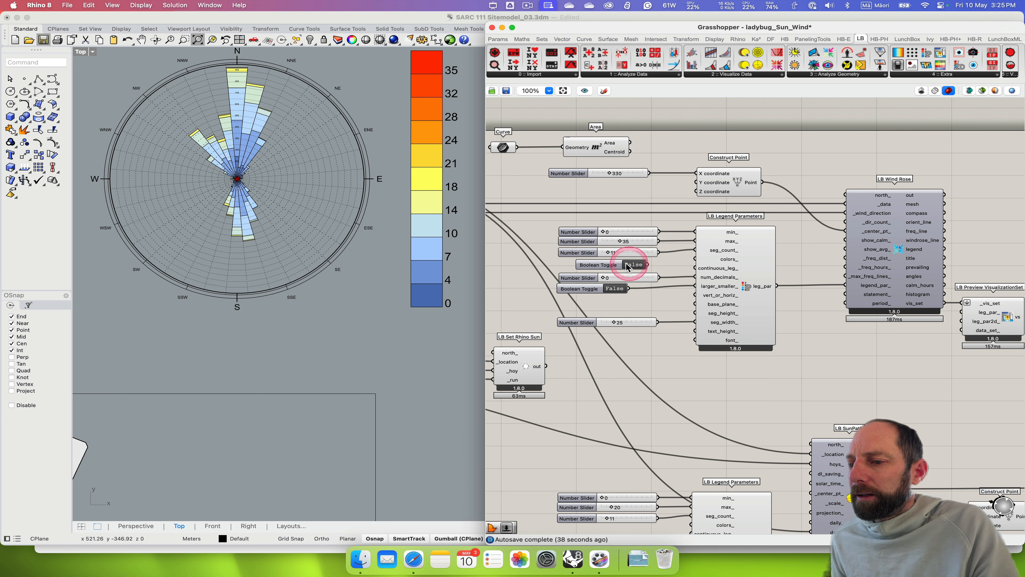
left_click_drag(611, 267, 695, 268)
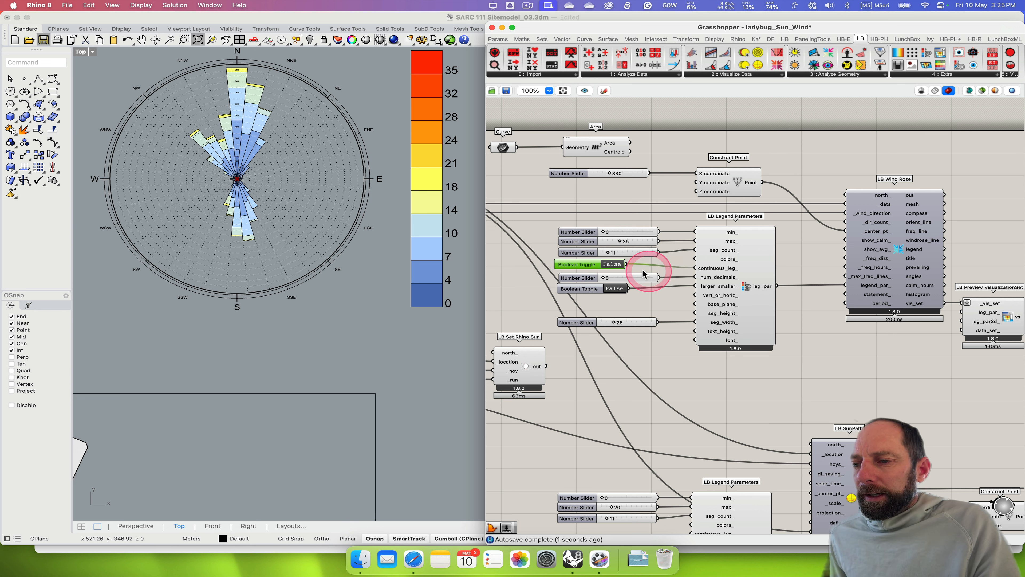
double_click(614, 264)
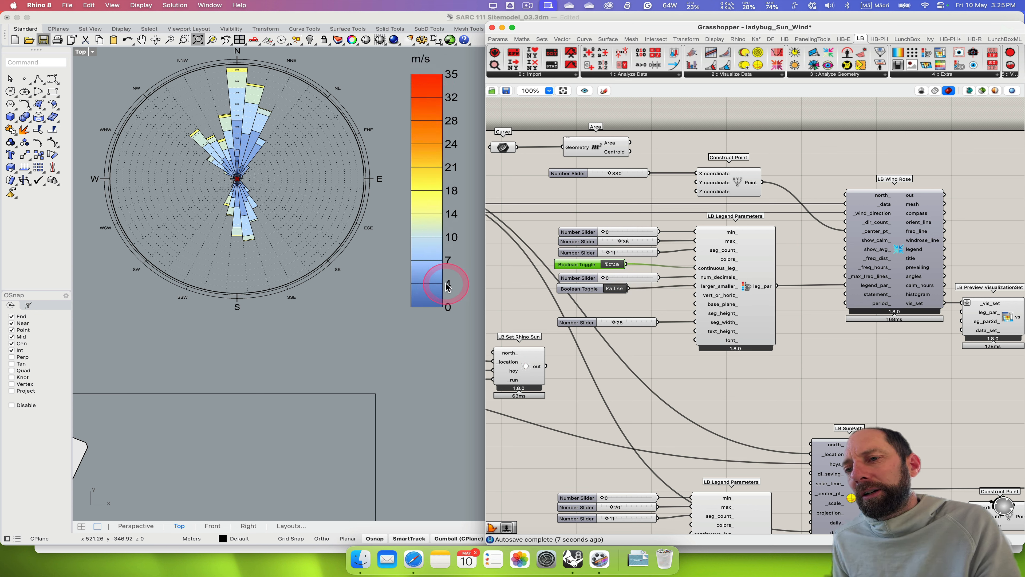
left_click(613, 264)
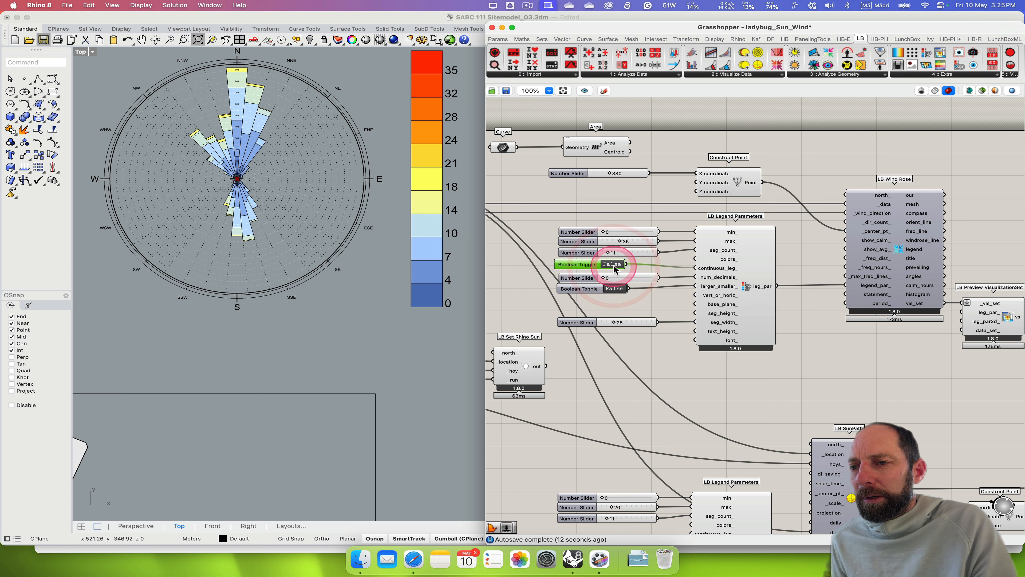
left_click(613, 265)
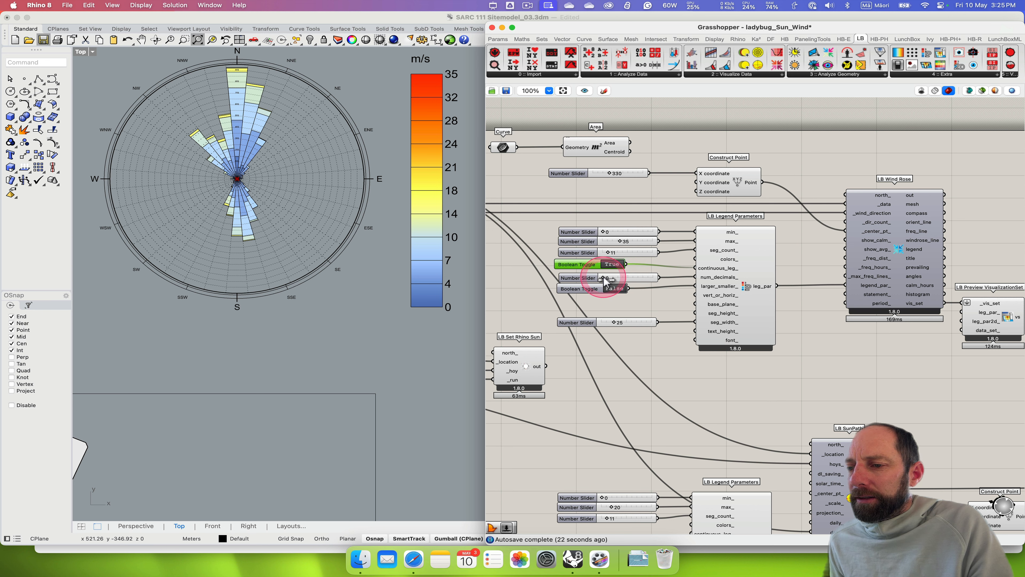
Try one decimal place for the wind rose legend values, and return the num_decimals_ slider to 0.
left_click_drag(607, 280, 608, 281)
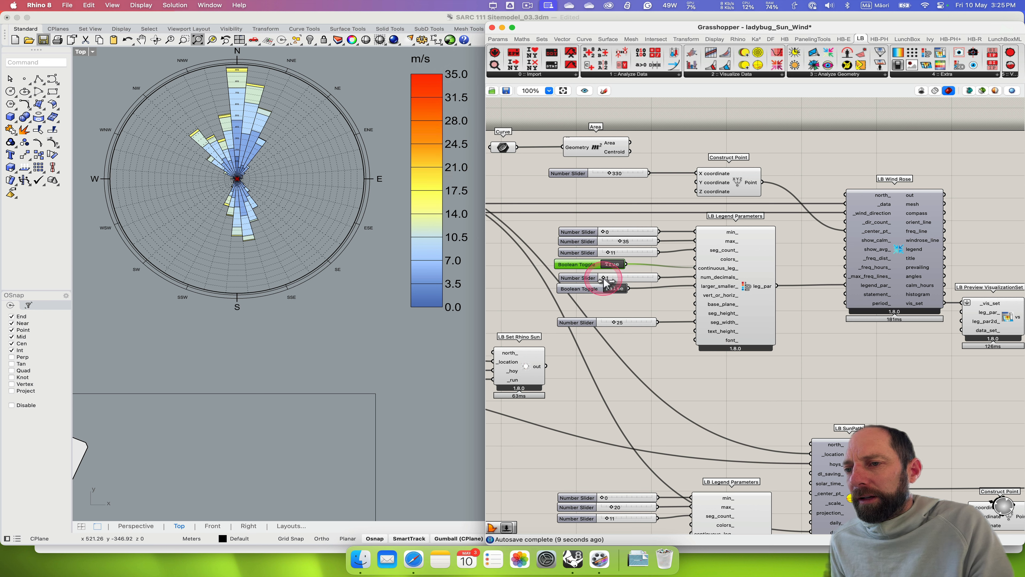
left_click_drag(604, 284, 600, 283)
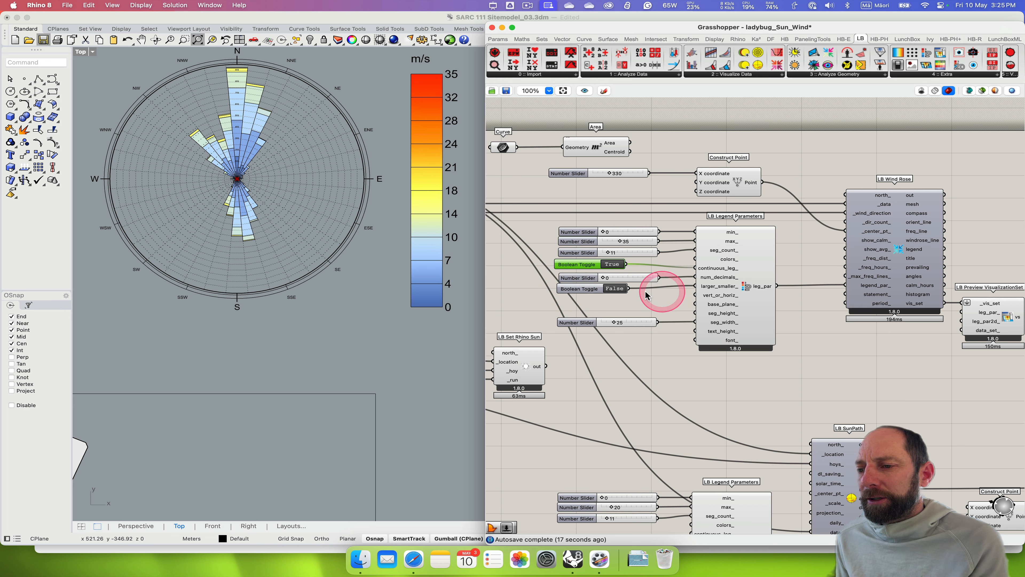
Try True for the wind rose legend's larger_smaller_ toggle, return it to False, and set the seg_width_ slider to 22.
left_click(615, 291)
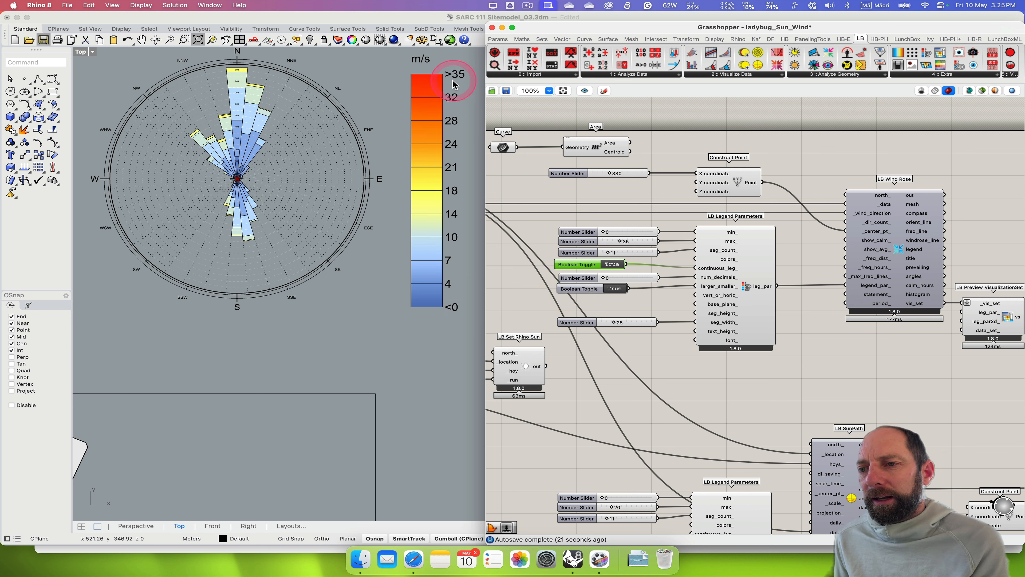
left_click(616, 289)
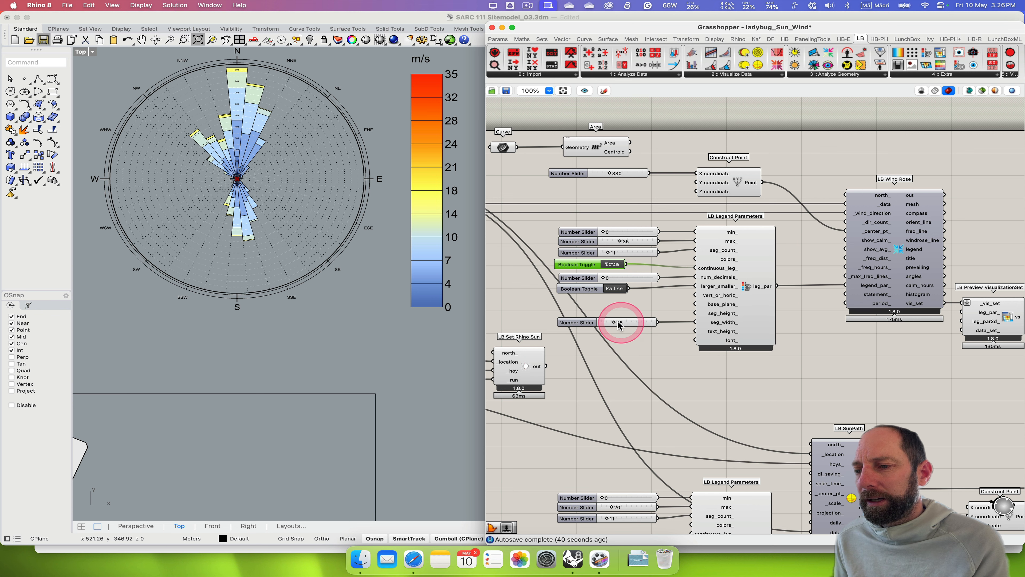
left_click_drag(617, 323, 615, 324)
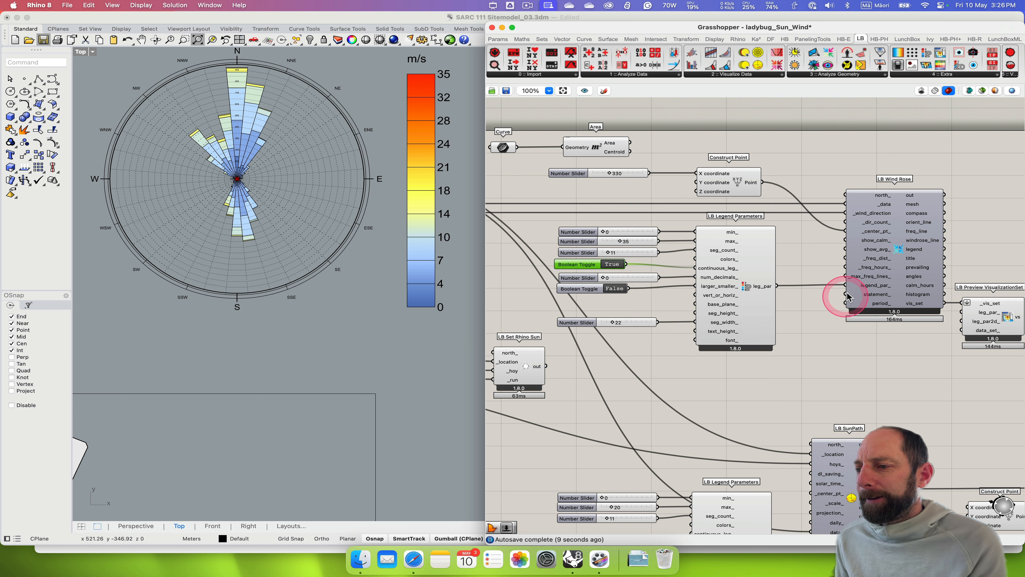
Try to bake the wind rose from its LB Preview VisualizationSet component with the Default layer selected.
right_click_drag(868, 361, 687, 339)
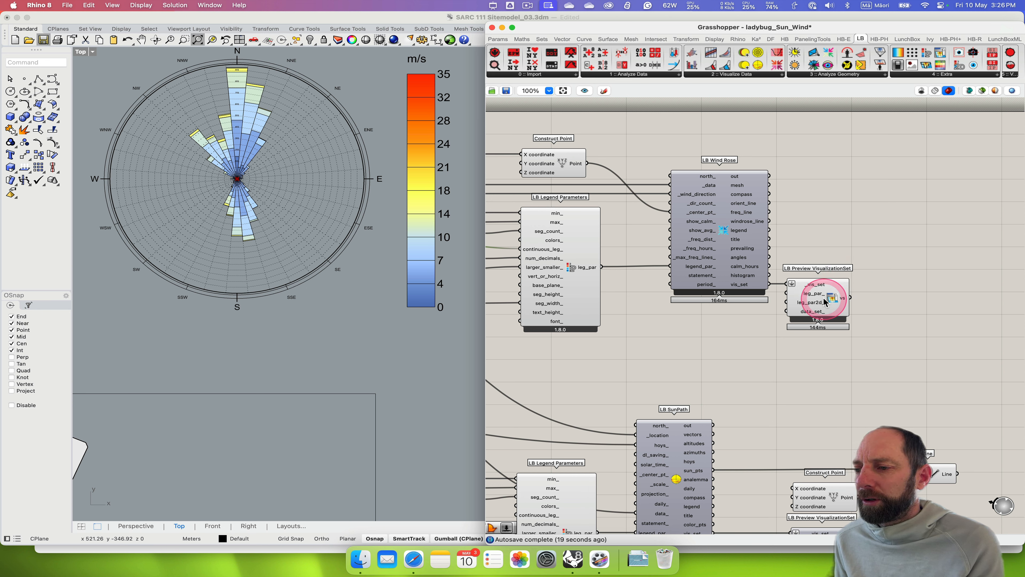
mouse_move(824, 302)
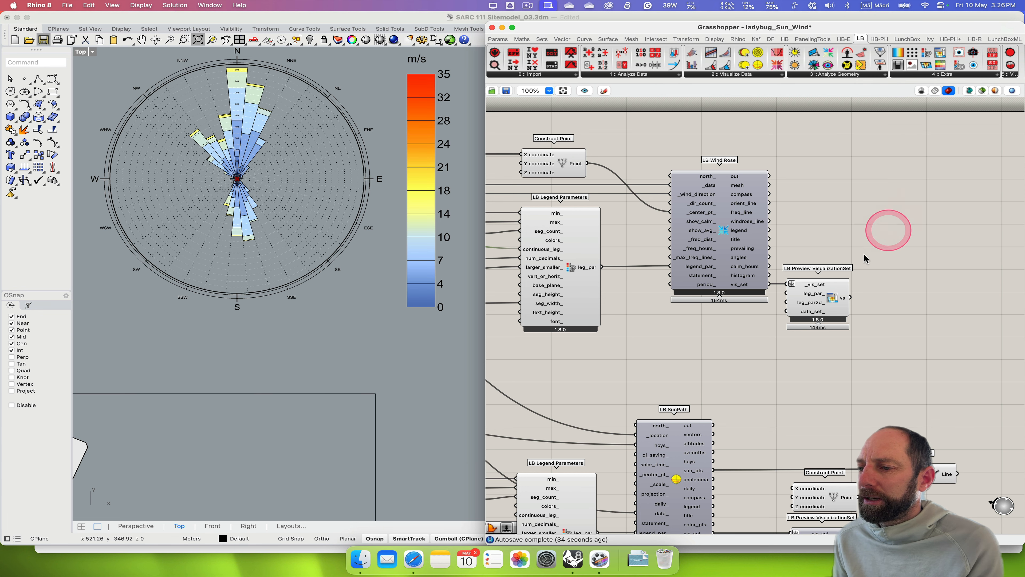
right_click(726, 229)
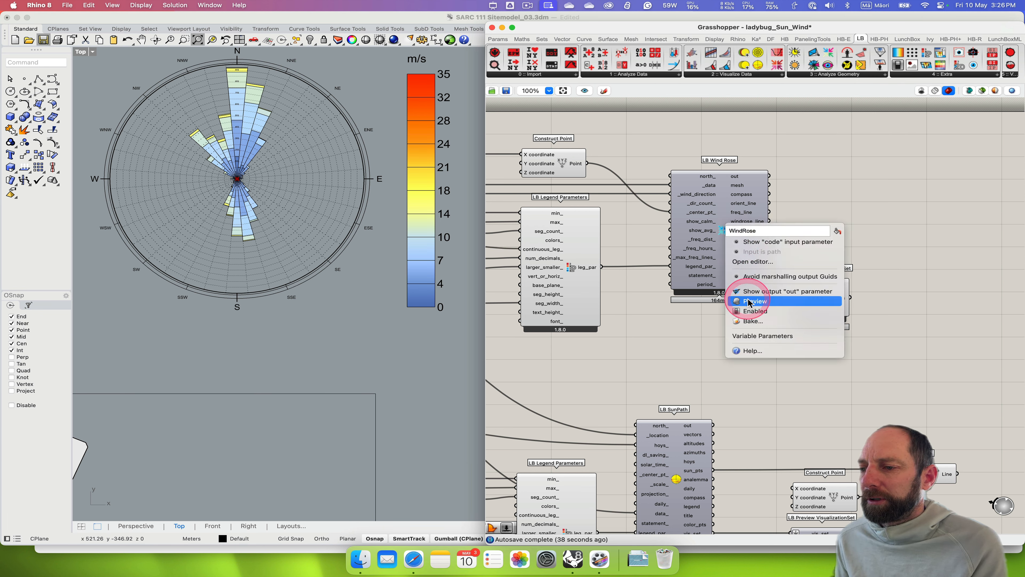
left_click(859, 178)
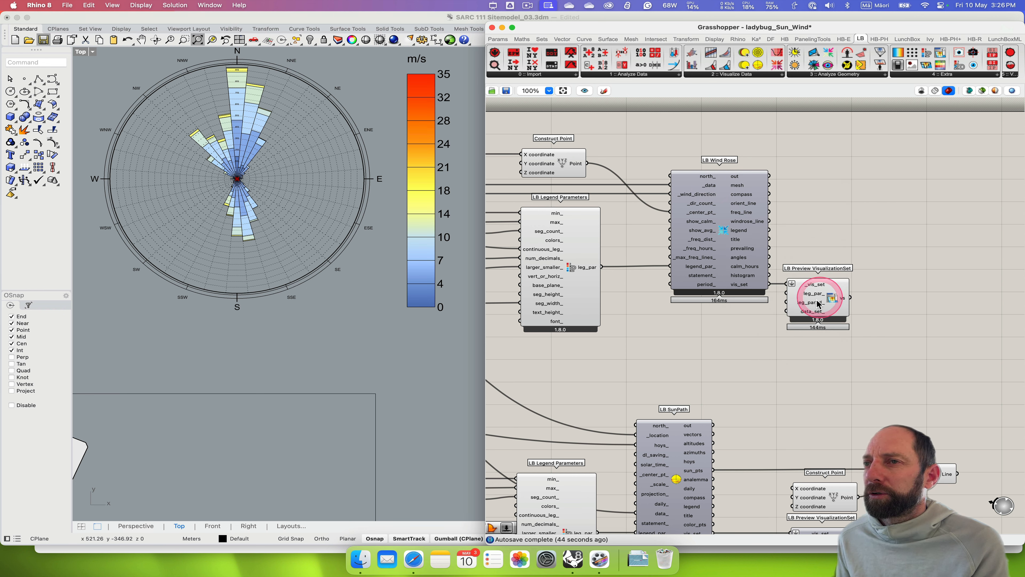
right_click(832, 301)
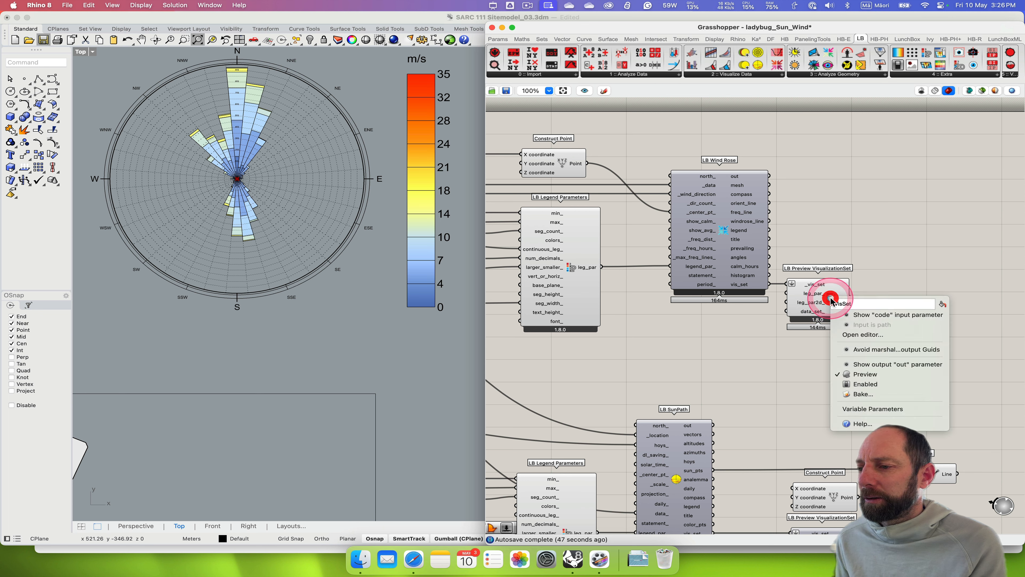
left_click(864, 394)
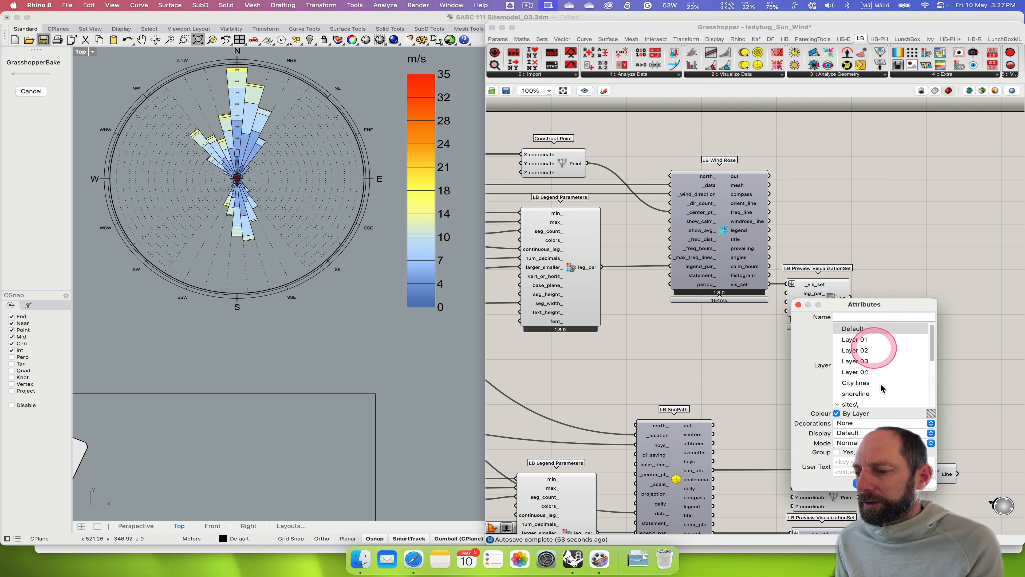
left_click(856, 483)
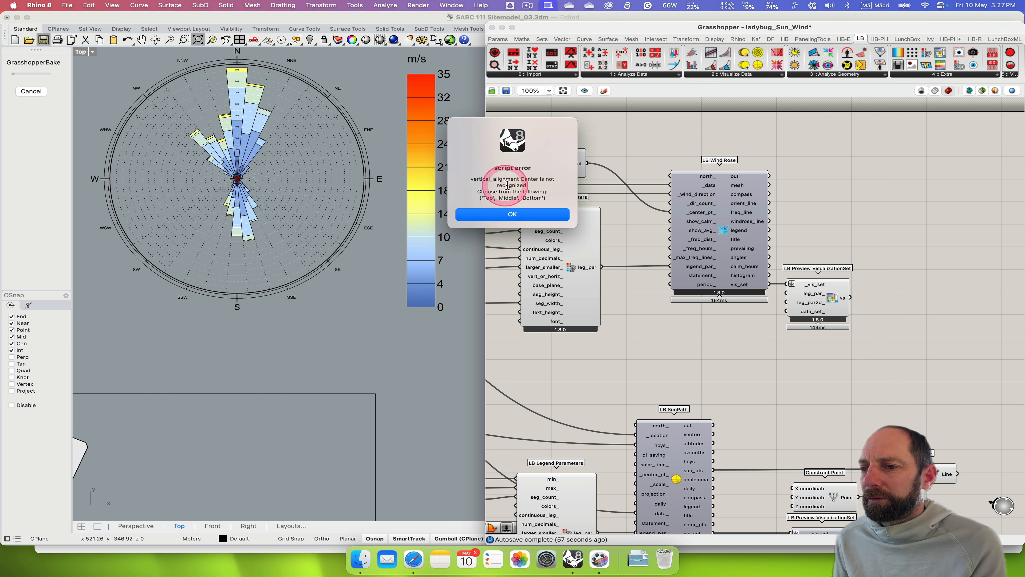
left_click(512, 216)
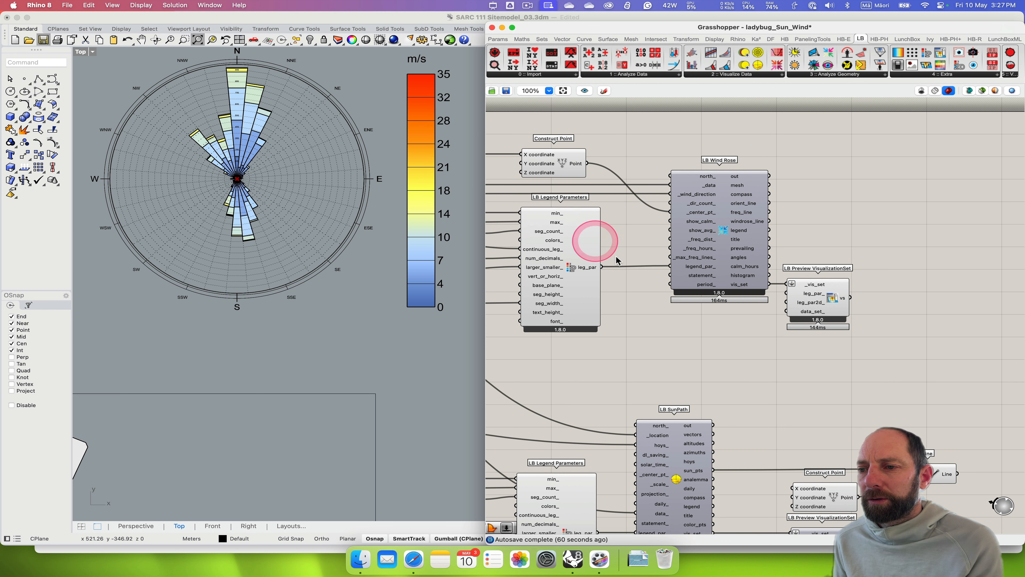
Try the Area output as LB Wind Rose's _center_pt_ input, and reconnect the Construct Point output in its place.
right_click_drag(683, 344, 849, 363)
right_click_drag(728, 355, 732, 359)
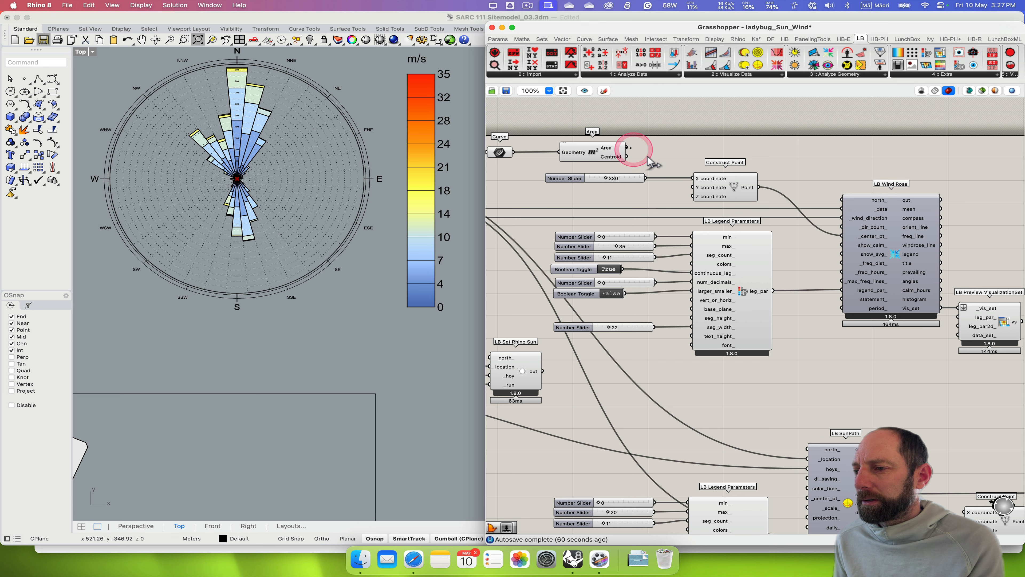
left_click_drag(649, 162, 841, 236)
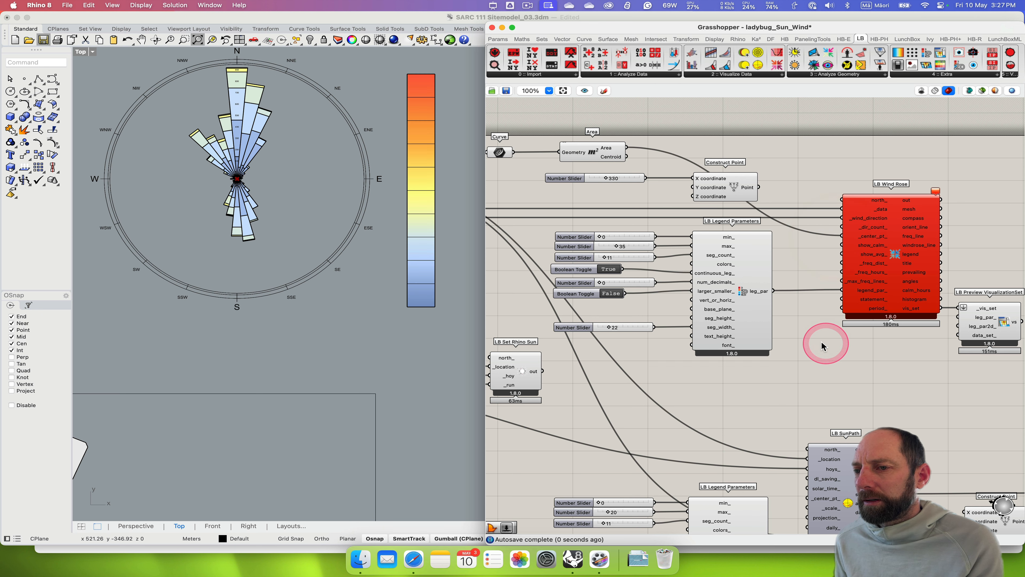
right_click_drag(823, 346, 743, 338)
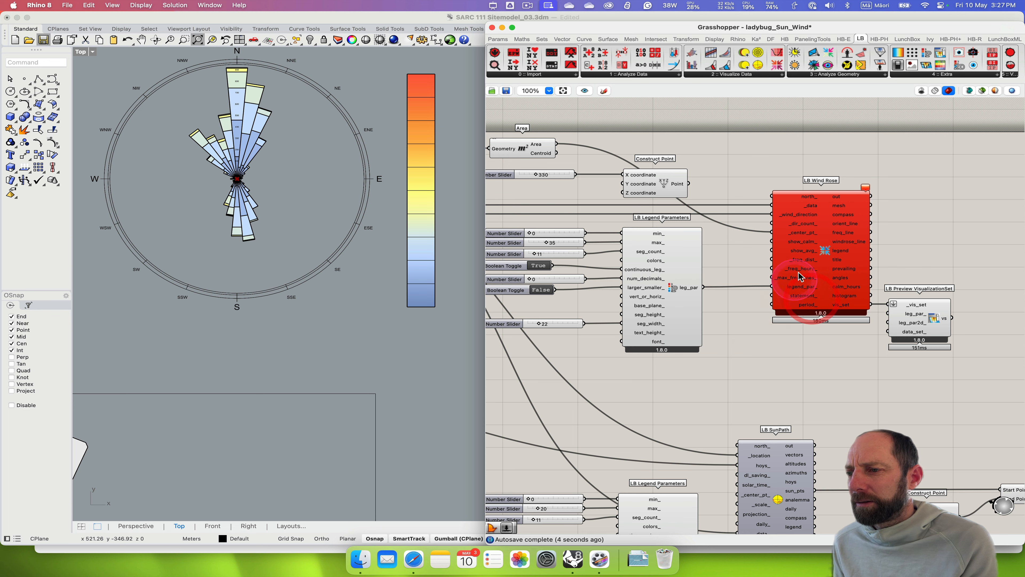
left_click(823, 256)
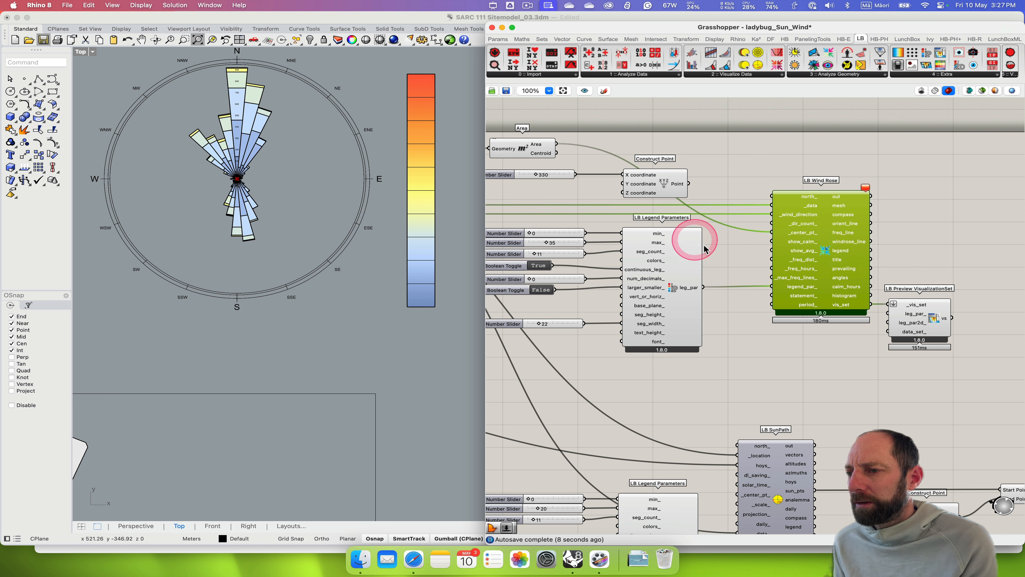
left_click_drag(690, 185, 762, 230)
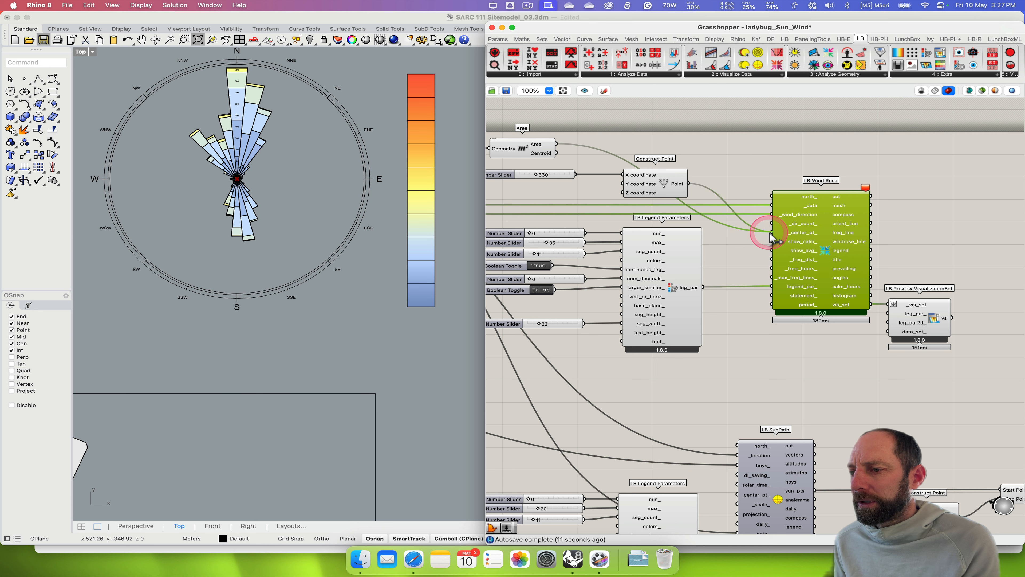
left_click(923, 251)
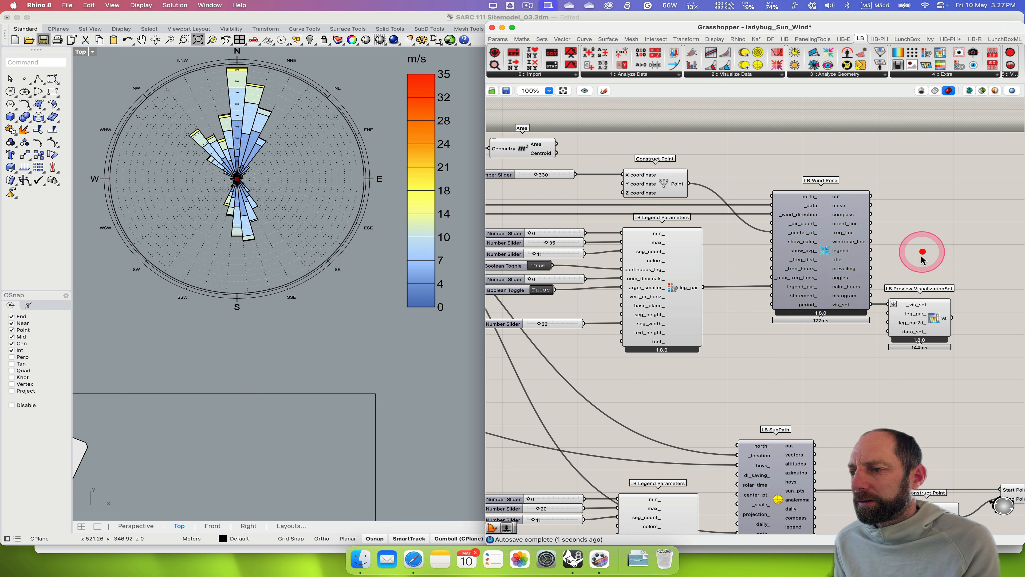
Retry baking the wind rose's LB Preview VisualizationSet to the Default layer with the Construct Point centre connected.
right_click(931, 320)
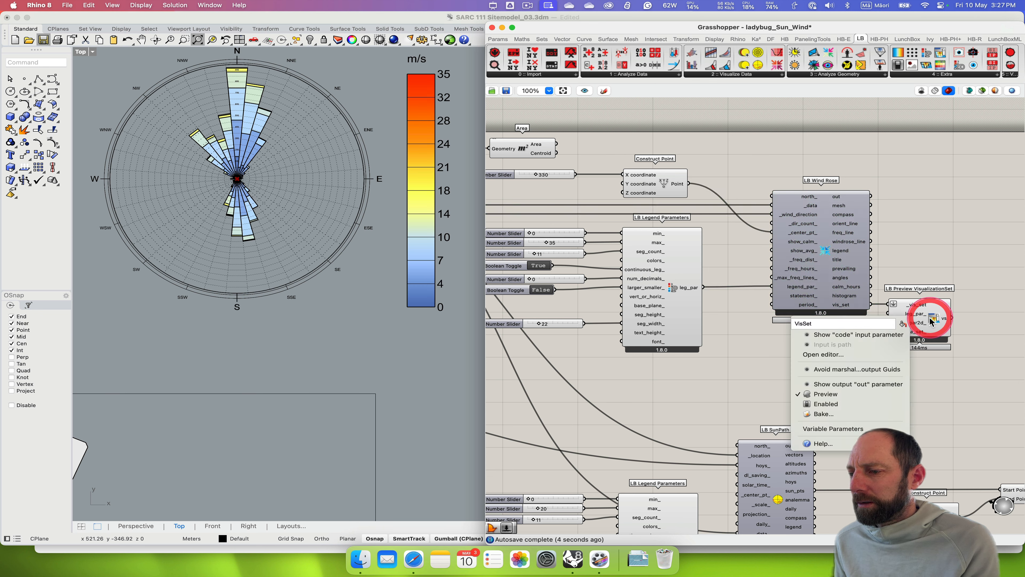
left_click(836, 414)
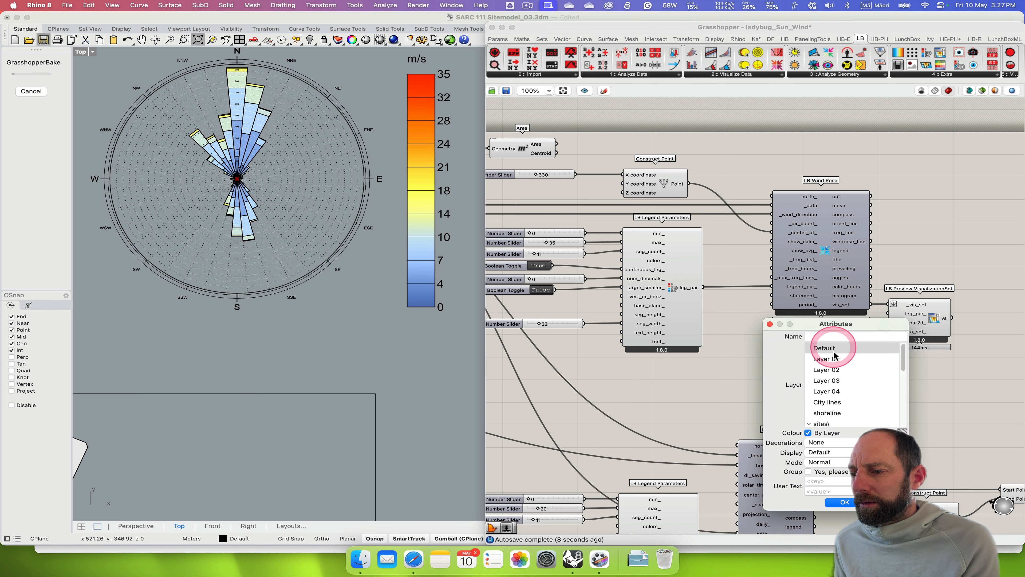
left_click(844, 503)
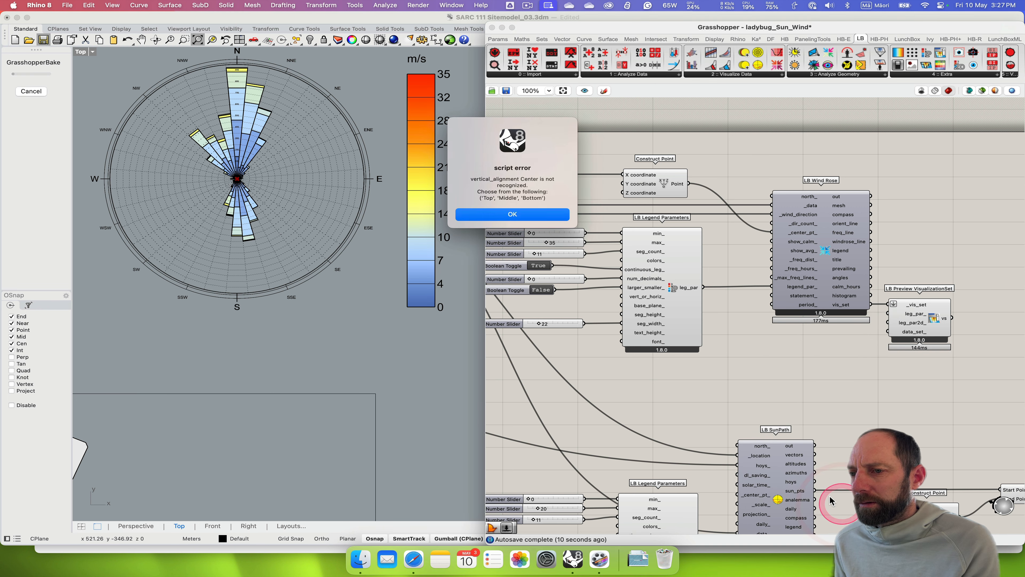
left_click(487, 215)
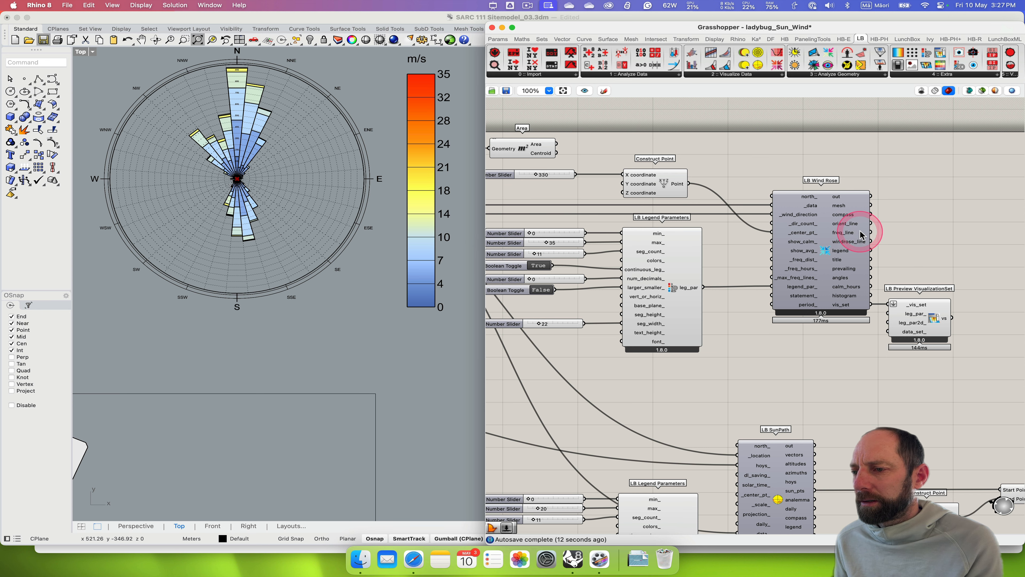
left_click(779, 332)
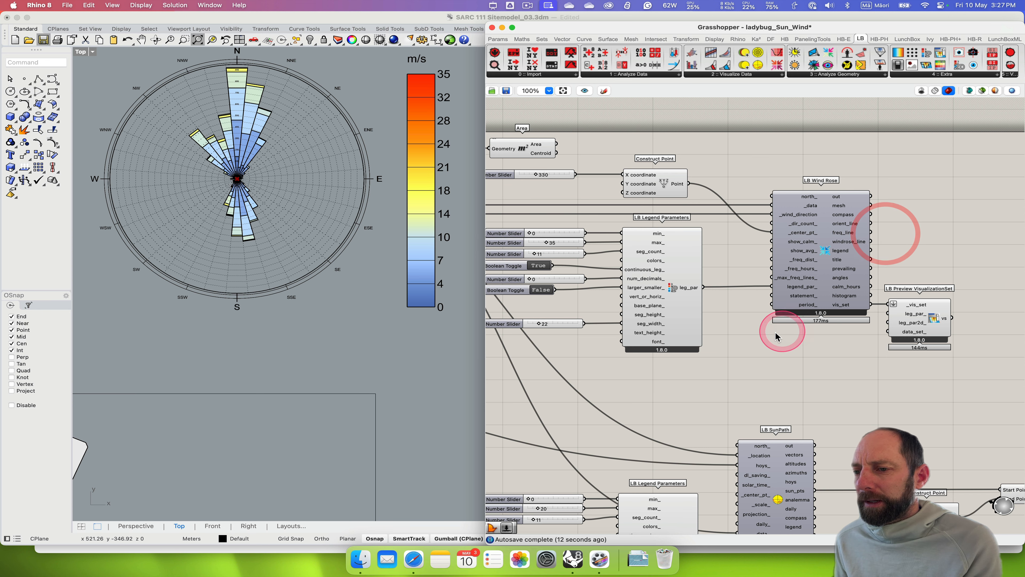
left_click(532, 5)
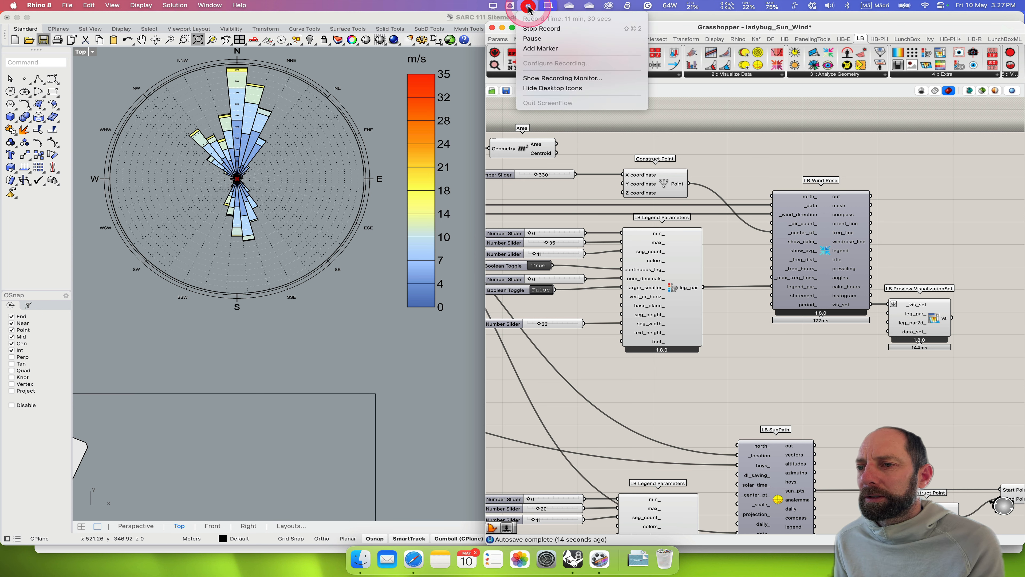
left_click(539, 42)
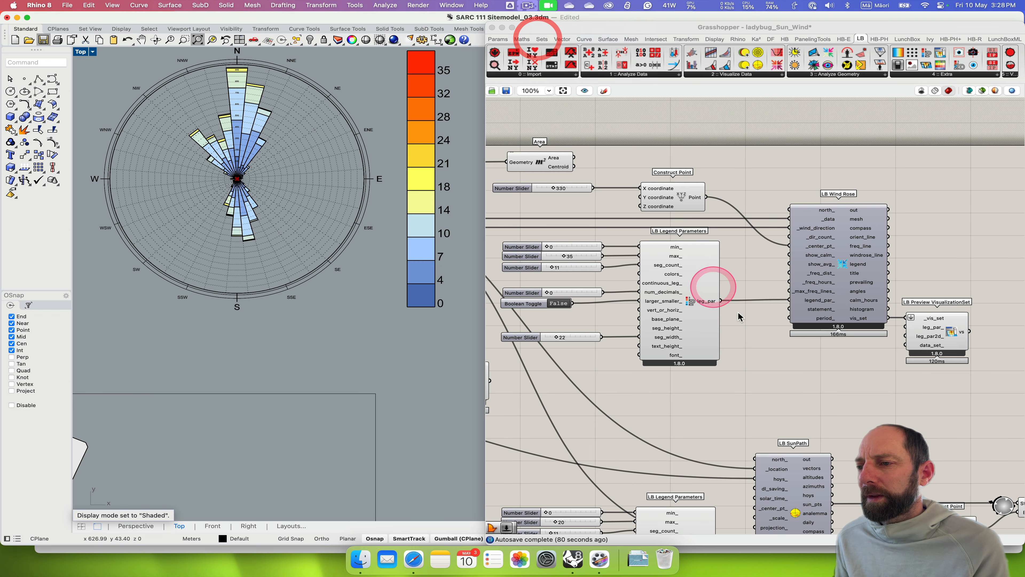
left_click(817, 371)
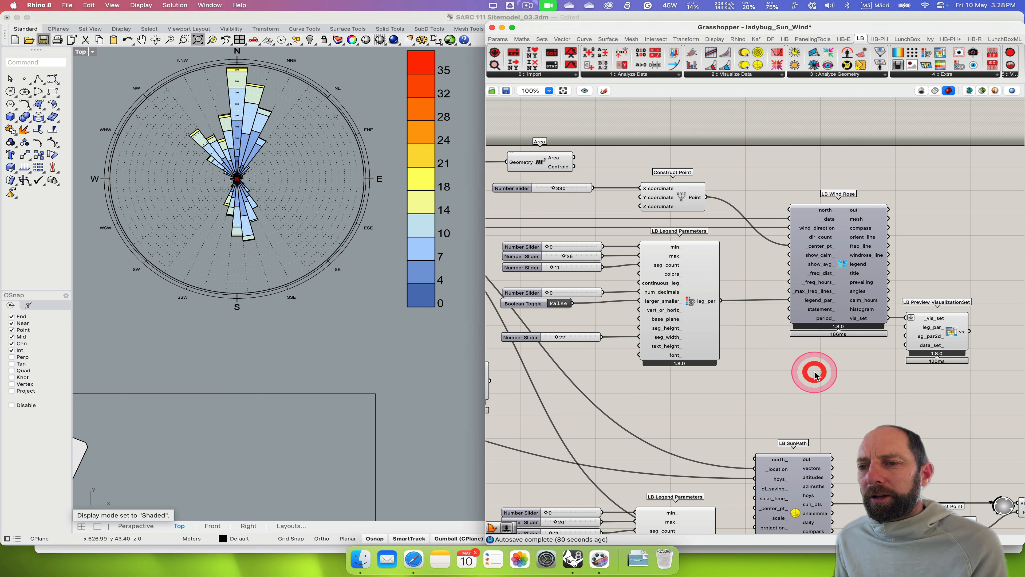
left_click(836, 369)
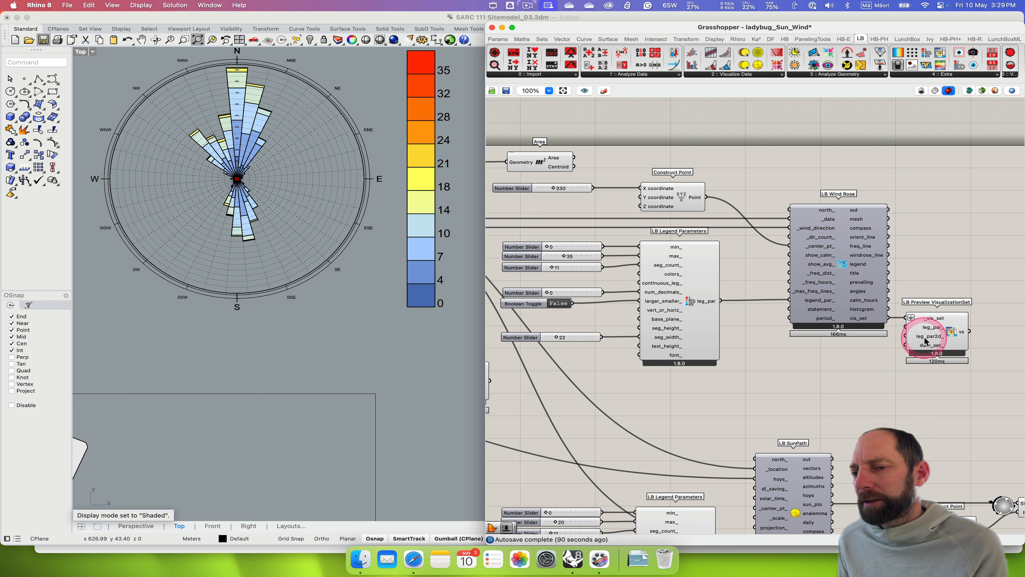
Review the wind rose preview's bake option, uncover Rhino's layer list, examine the Wind_Rose_WELLINGTON sublayers, and collapse that layer.
right_click(950, 334)
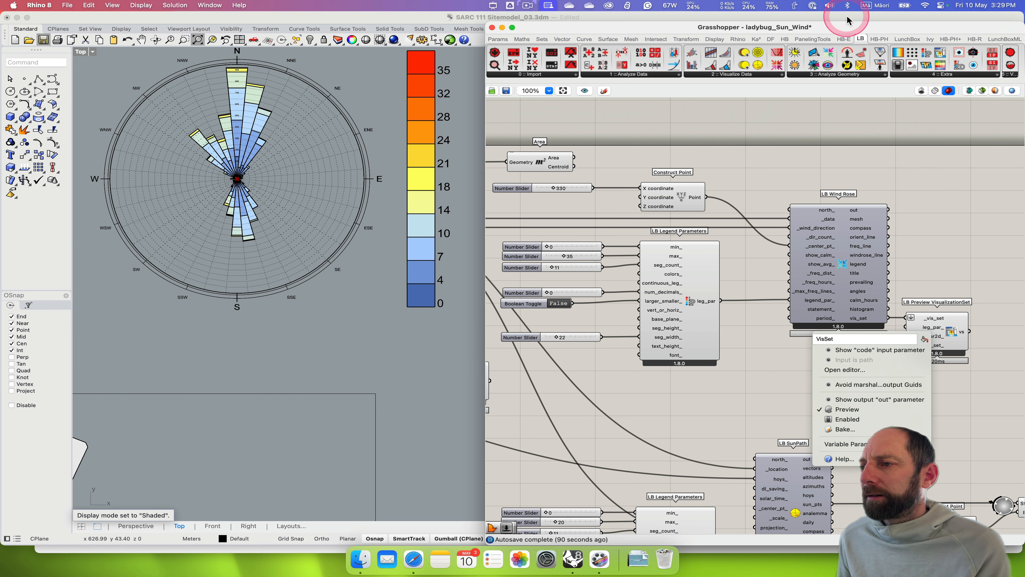
left_click(861, 27)
mouse_move(872, 29)
left_mouse_down()
mouse_move(632, 39)
mouse_move(689, 40)
left_mouse_up()
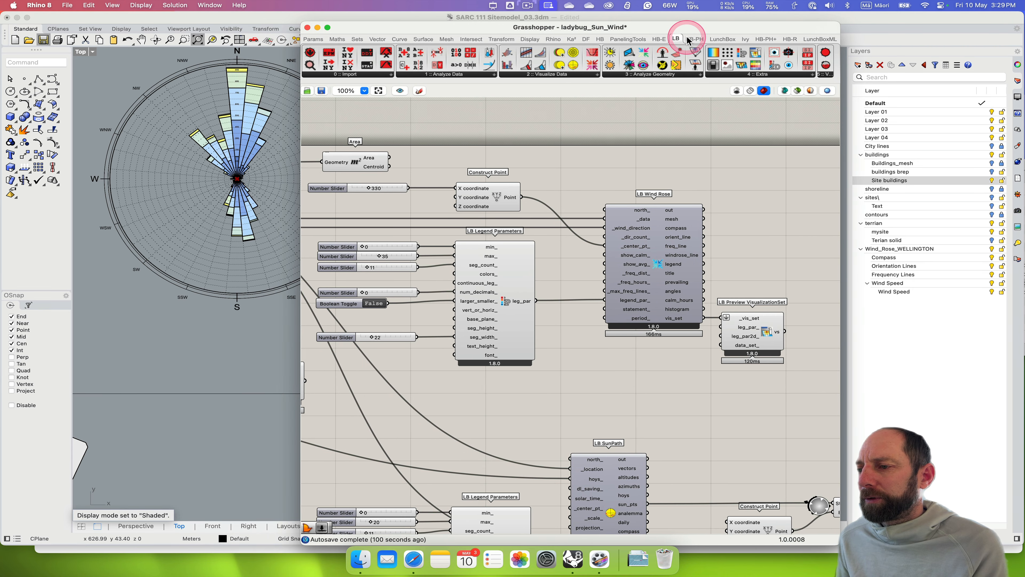
left_click(895, 297)
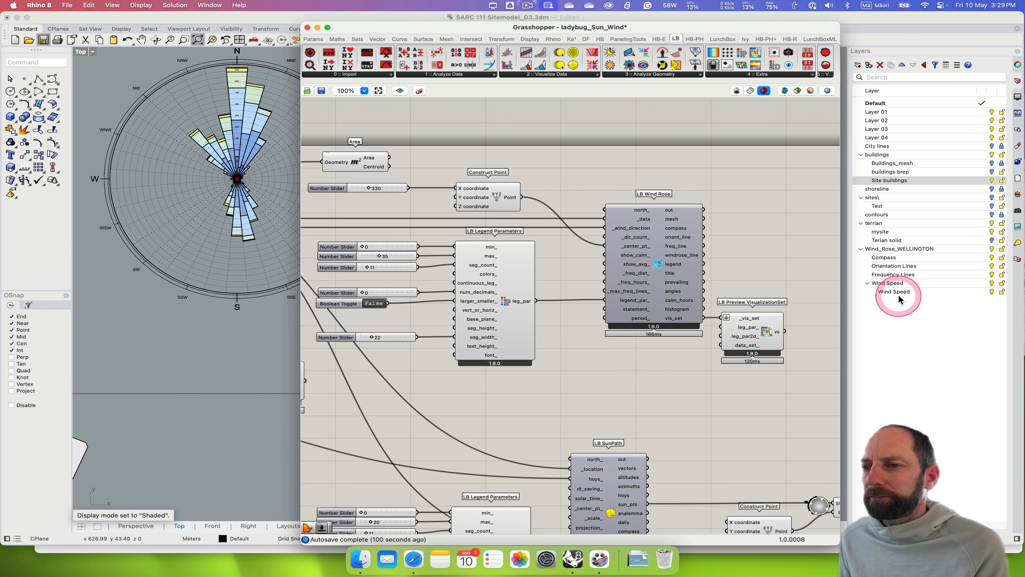
left_click(887, 260)
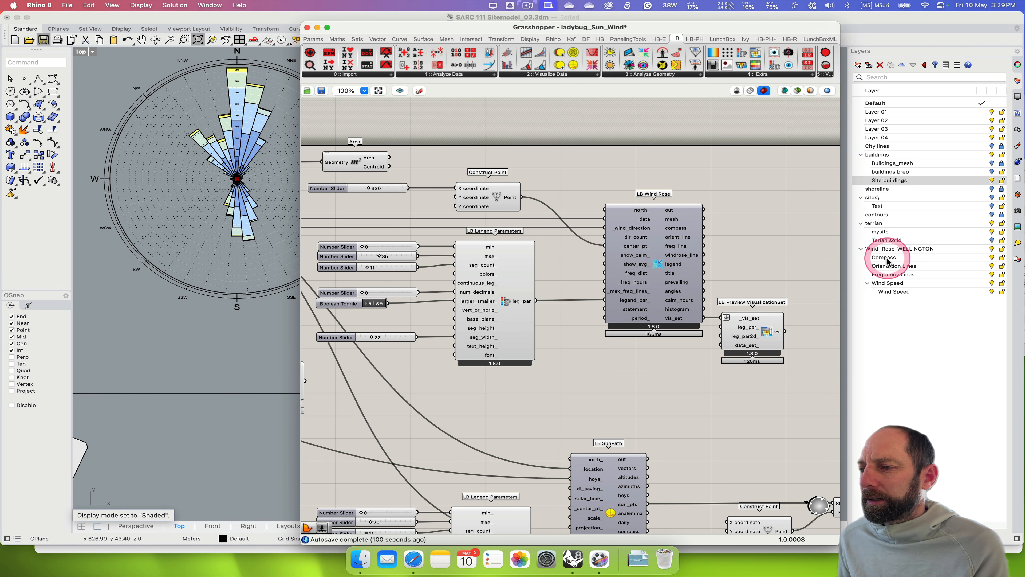
left_click(886, 249)
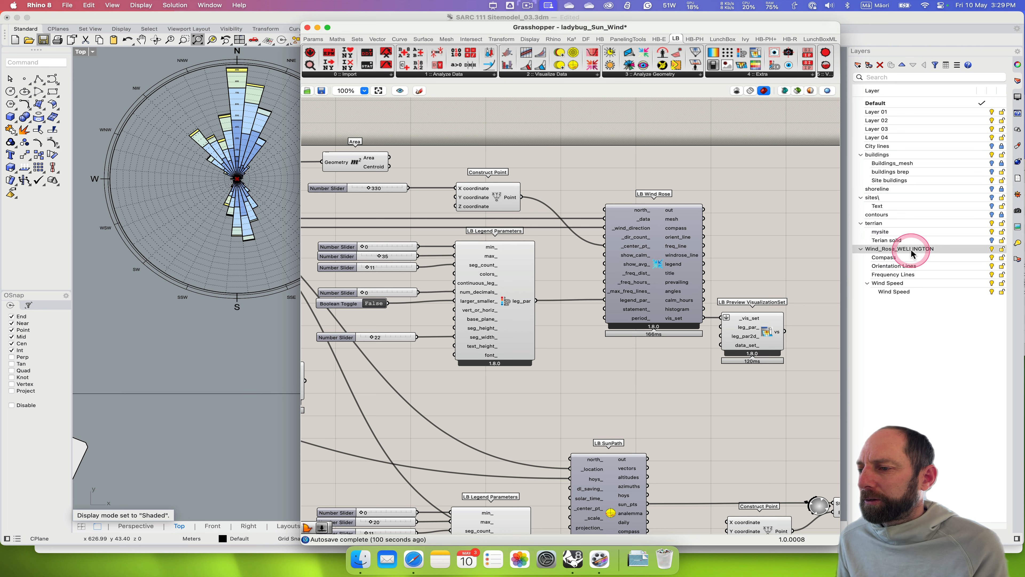
left_click(861, 249)
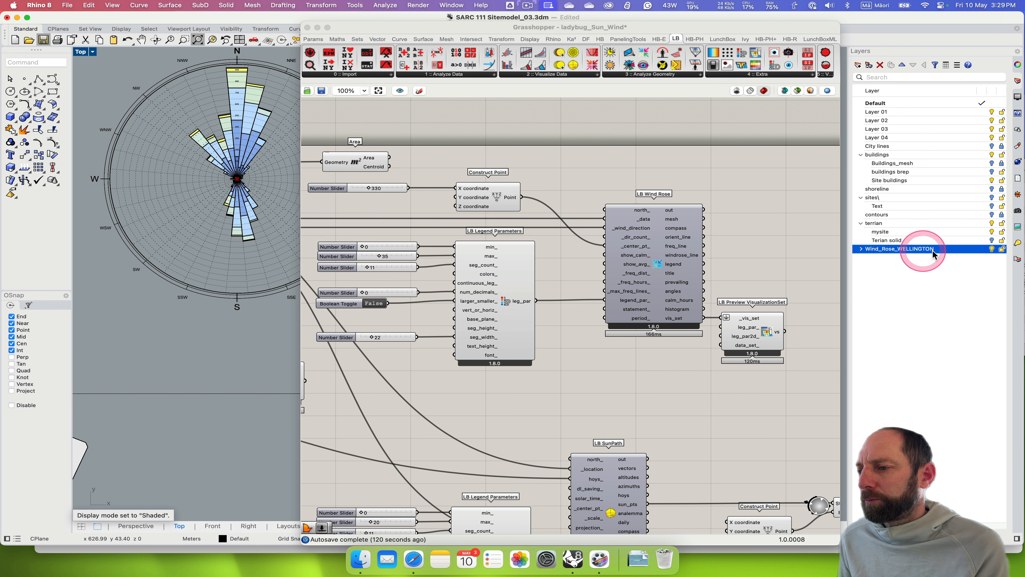
Examine the wind rose, Set Rhino Sun and SunPath parts of the definition alongside the Rhino viewport.
left_click_drag(641, 25, 856, 27)
right_click_drag(748, 335, 867, 336)
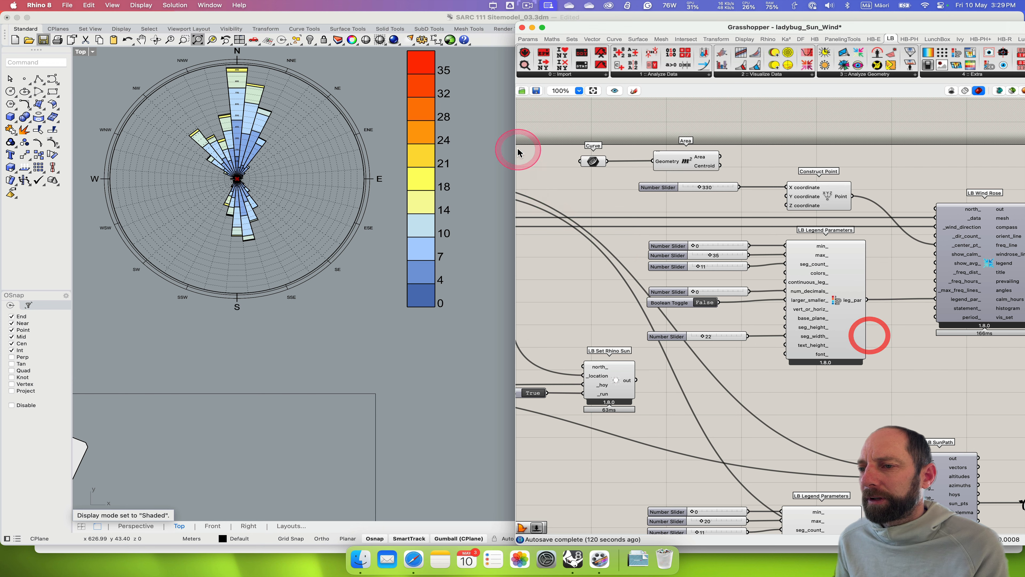
right_click_drag(758, 328, 813, 341)
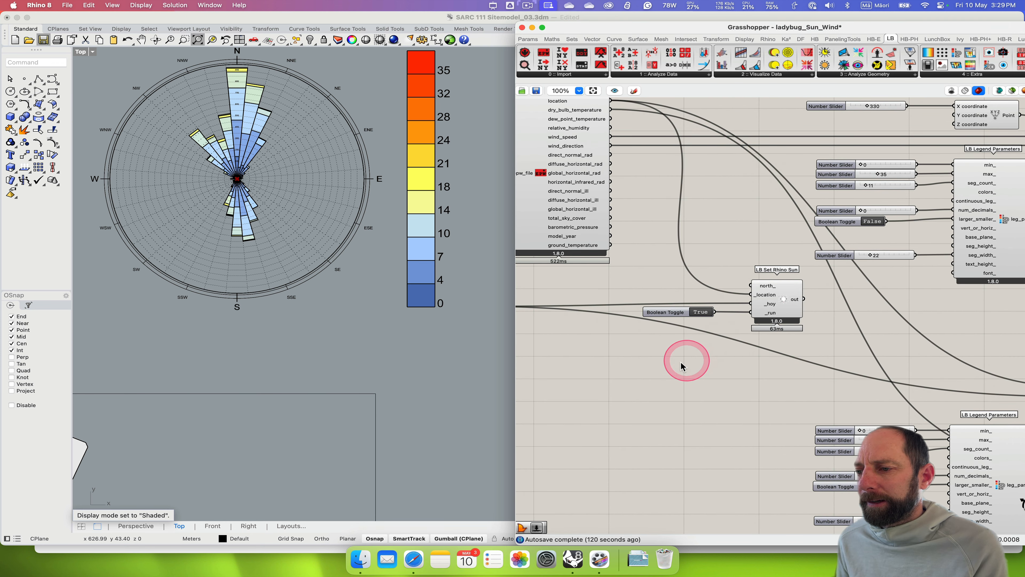
right_click_drag(678, 363, 639, 435)
right_click_drag(812, 449, 605, 357)
right_click_drag(1008, 442, 906, 437)
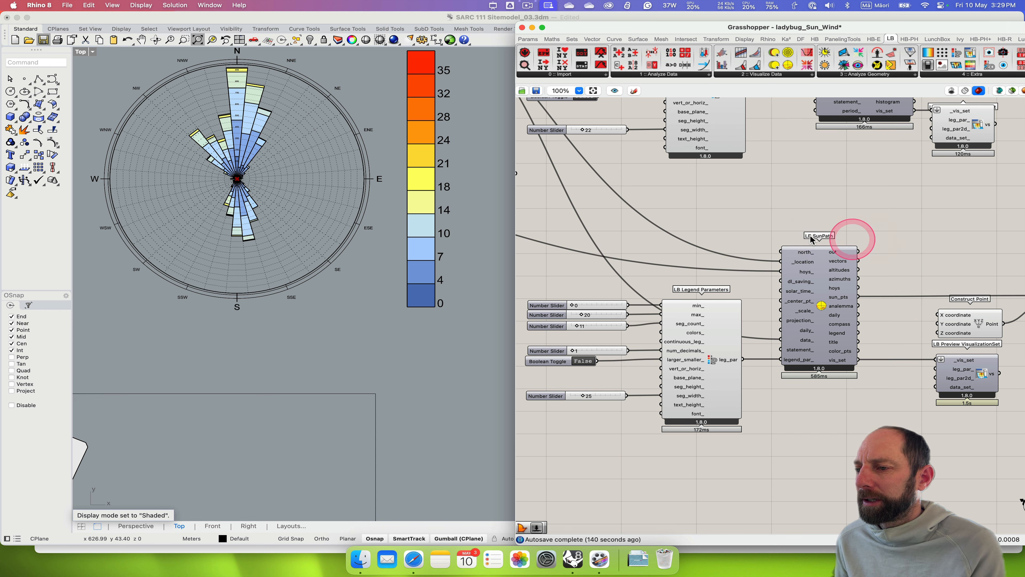
scroll(521, 194, "down", 1)
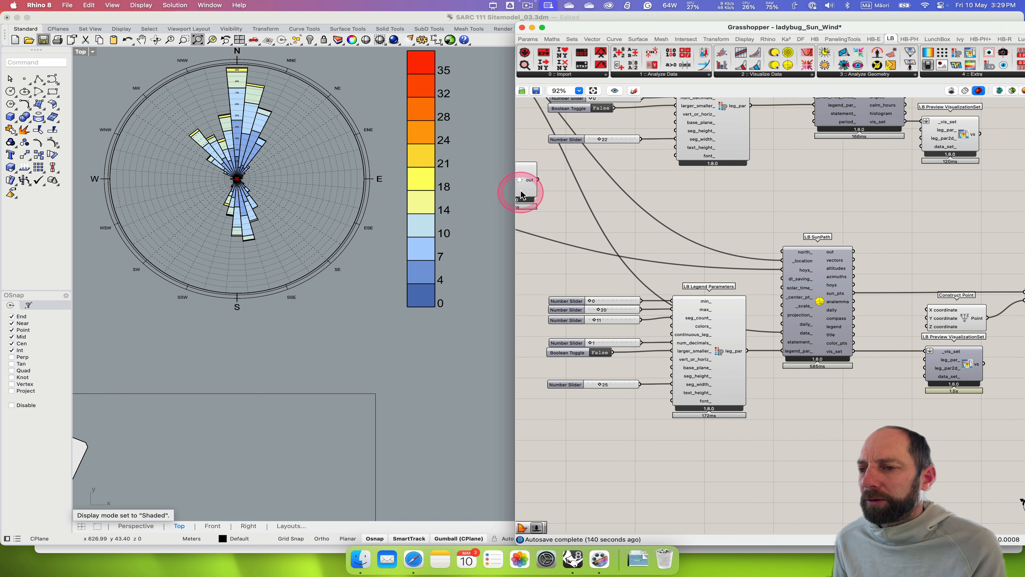
left_click_drag(516, 200, 343, 201)
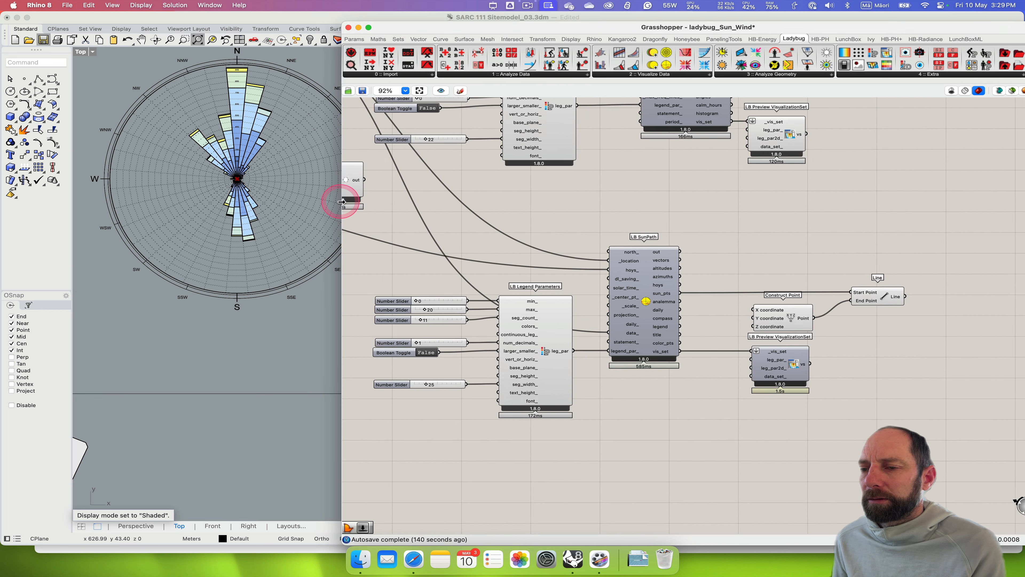
right_click_drag(712, 189, 819, 230)
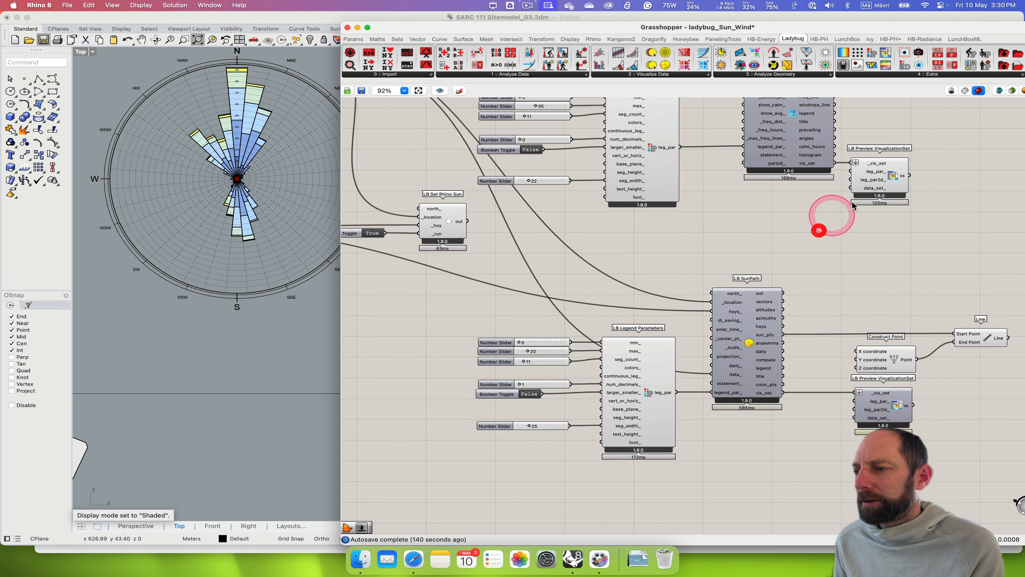
Turn off the preview of the wind rose's LB Preview VisualizationSet component and hide Rhino's Wind_Rose_WELLINGTON layer.
right_click(890, 176)
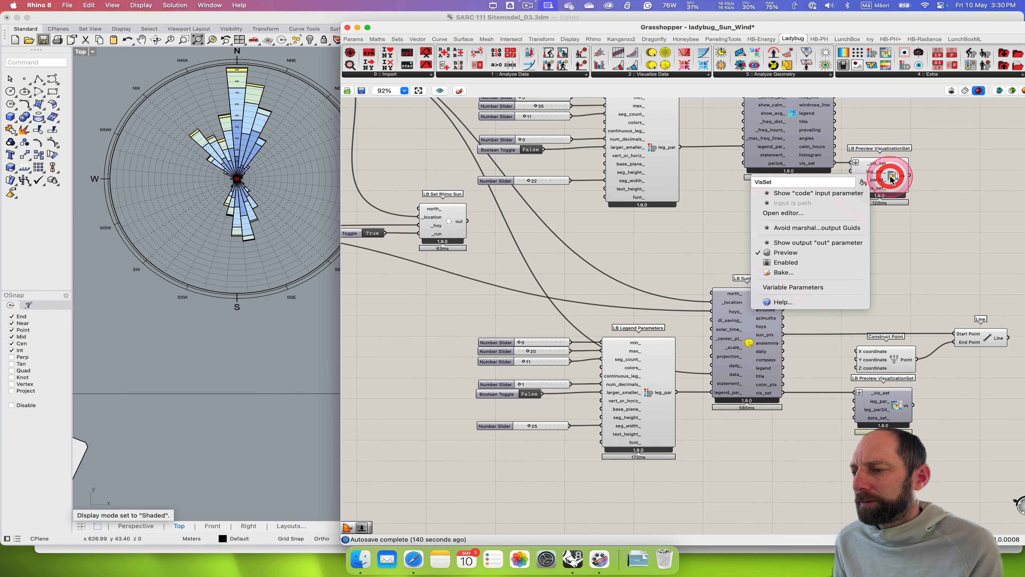
left_click(792, 253)
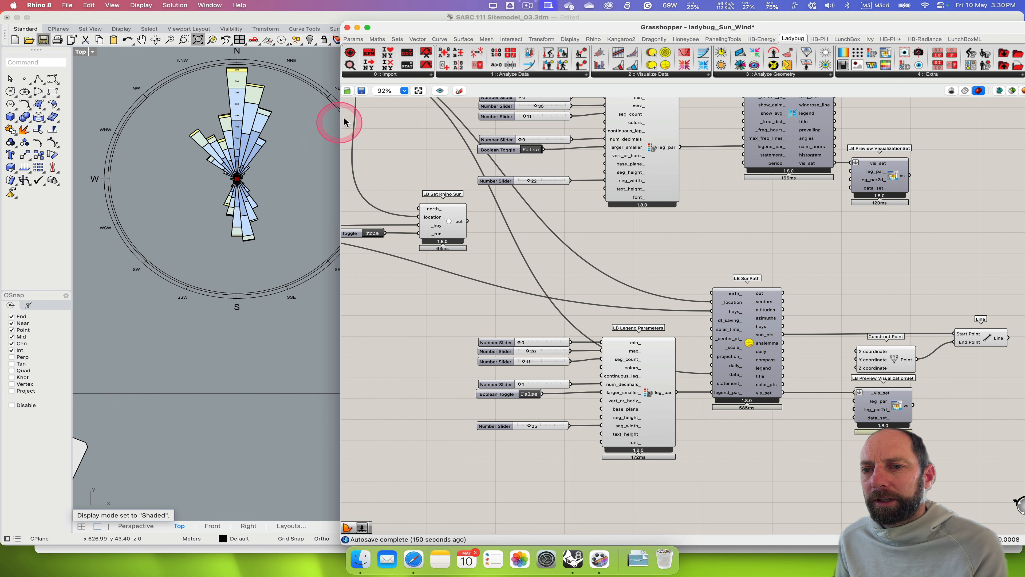
left_click(877, 19)
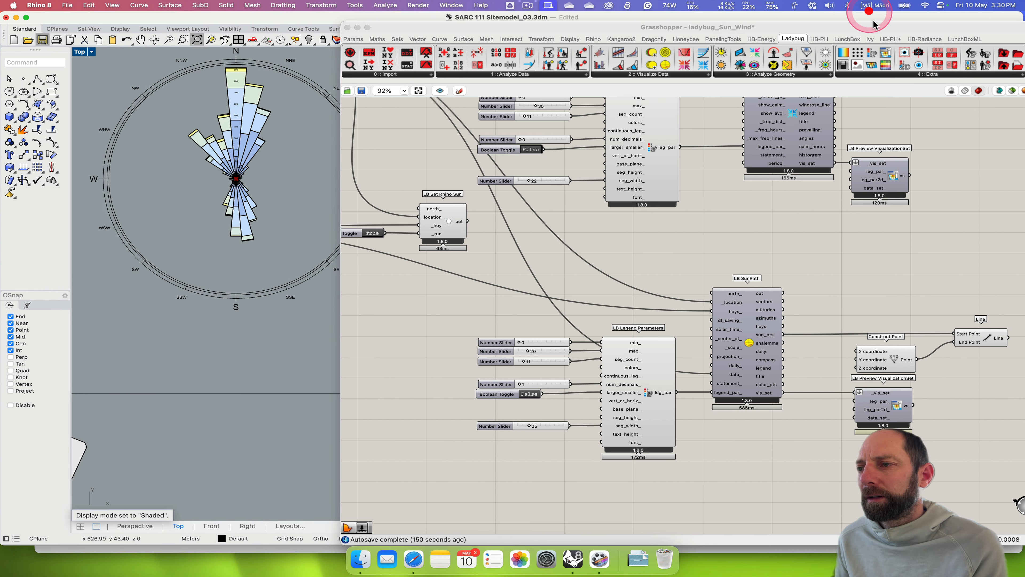
left_click_drag(888, 31, 632, 39)
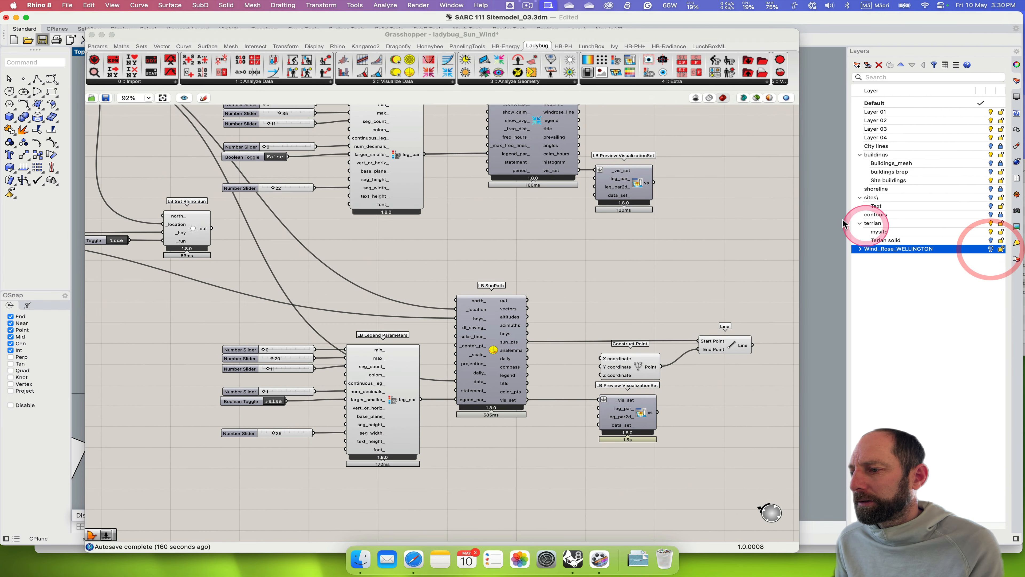
left_click_drag(545, 35, 849, 28)
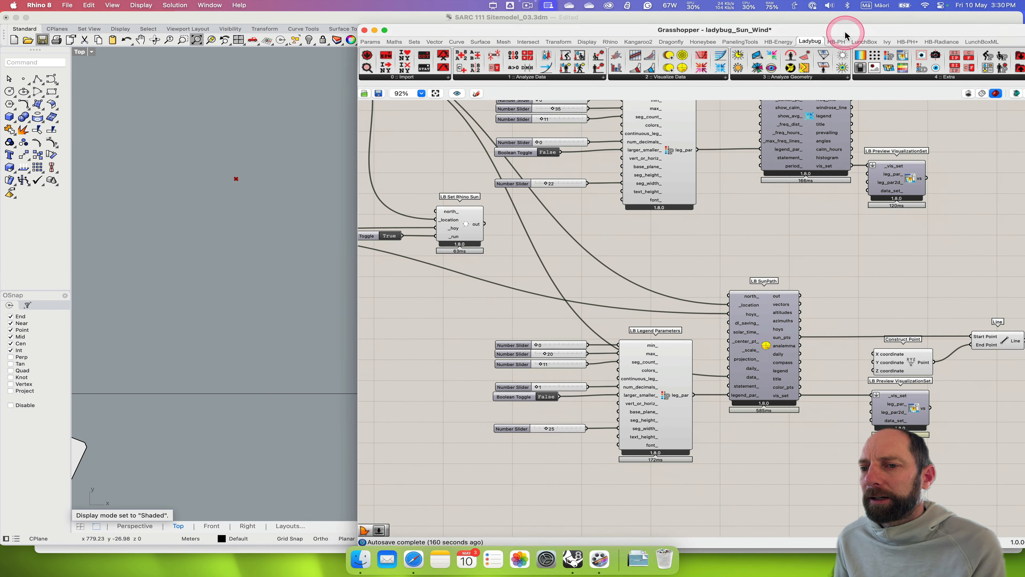
left_click(860, 387)
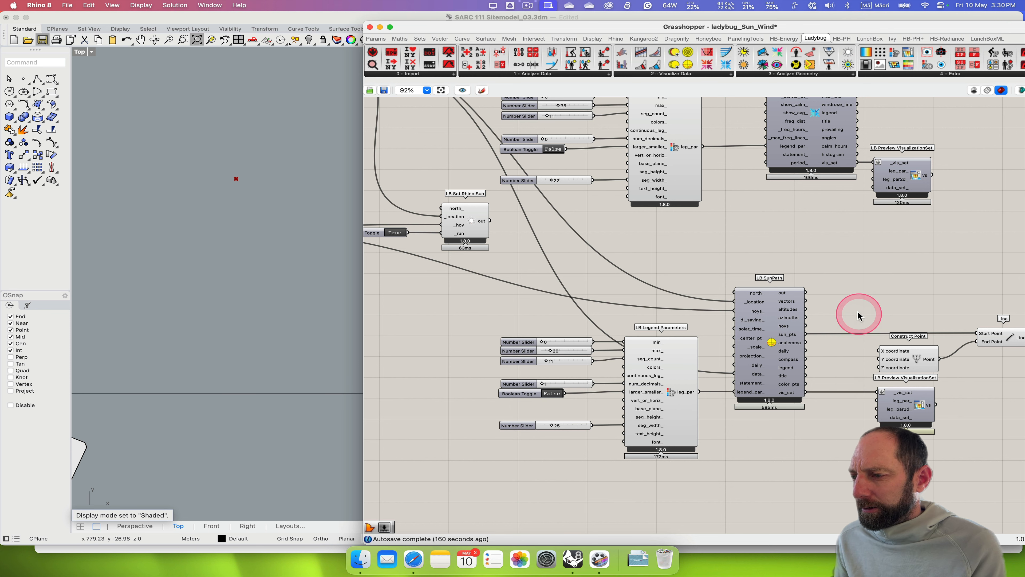
Examine the LB SunPath inputs and trace their wires back to Import EPW, Legend Parameters and Calculate HOY.
right_click_drag(859, 313, 856, 215)
scroll(789, 278, "up", 3)
left_click(738, 222)
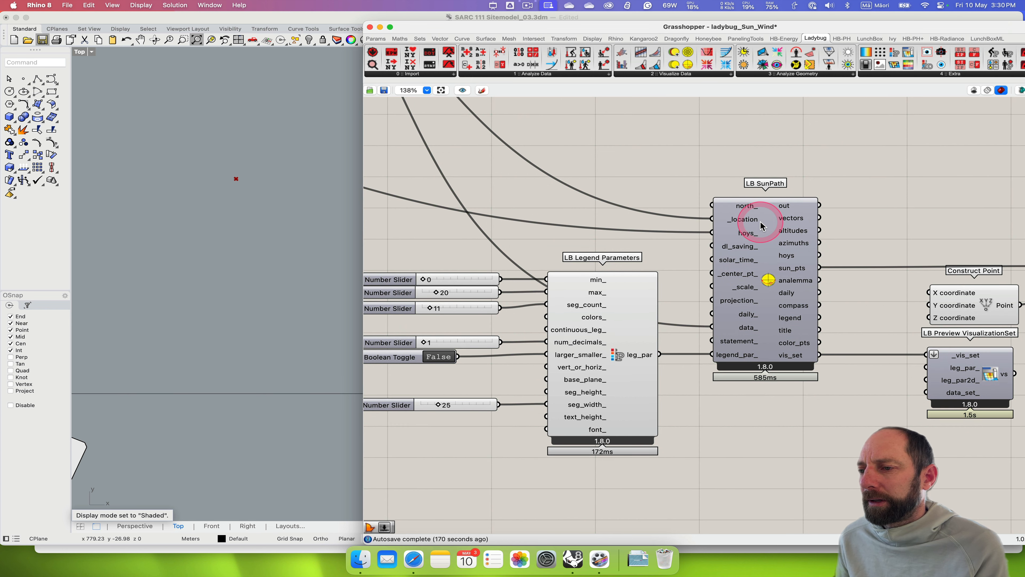
scroll(834, 274, "down", 4)
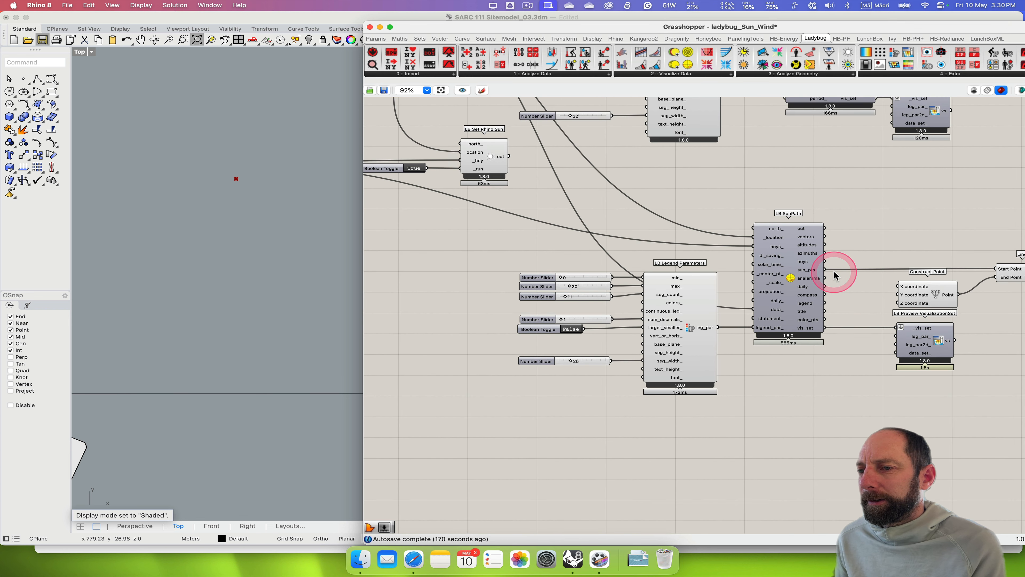
right_click_drag(746, 224, 812, 400)
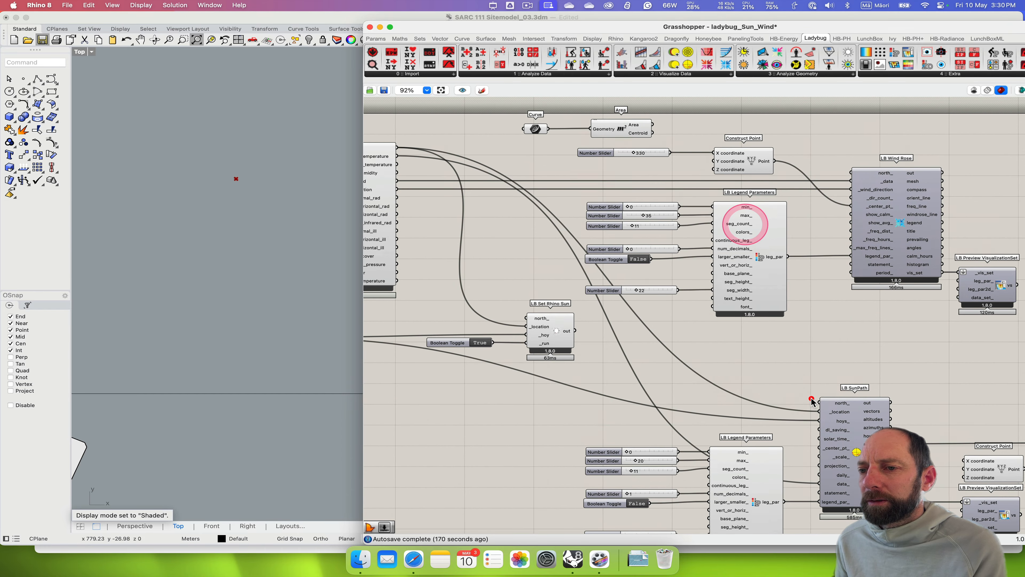
right_click_drag(674, 355, 721, 342)
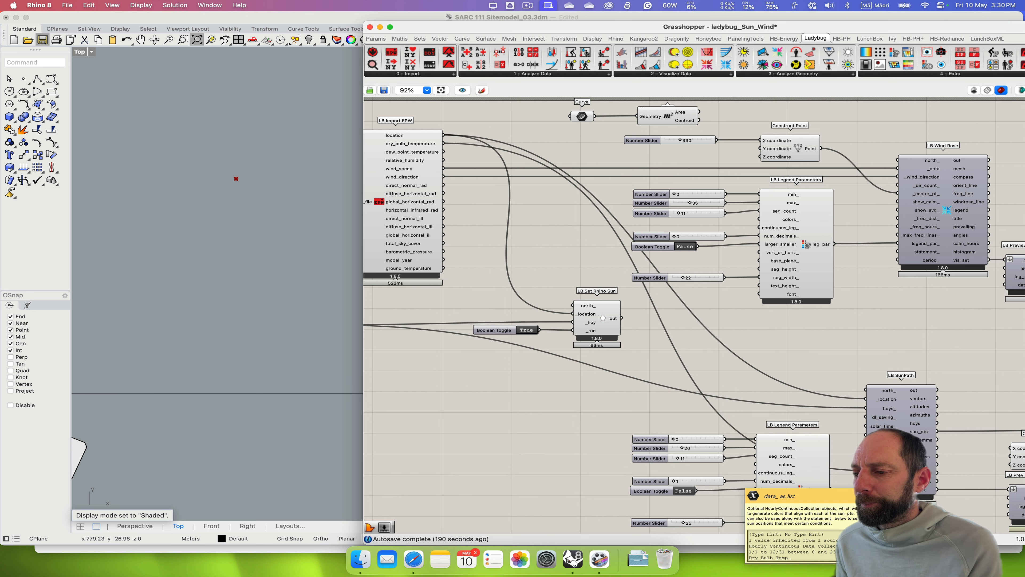
right_click_drag(860, 358, 907, 338)
right_click_drag(635, 402, 758, 406)
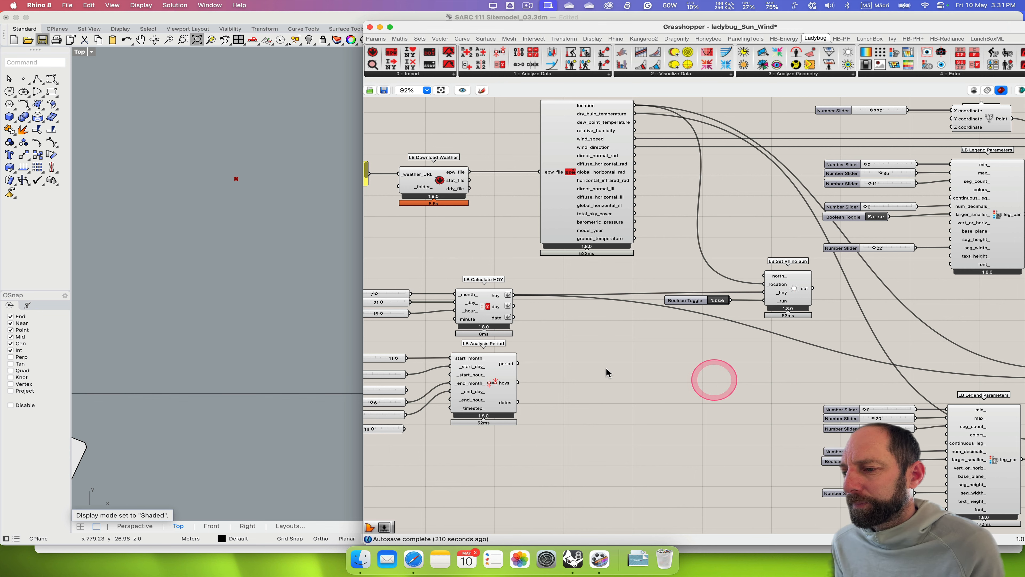
right_click_drag(855, 388, 682, 329)
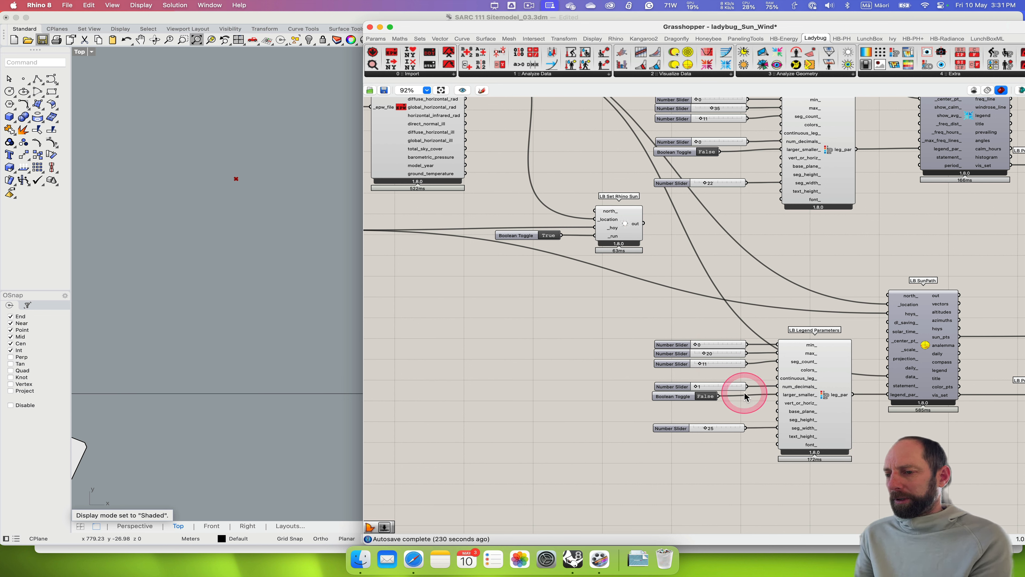
right_click_drag(586, 353, 687, 419)
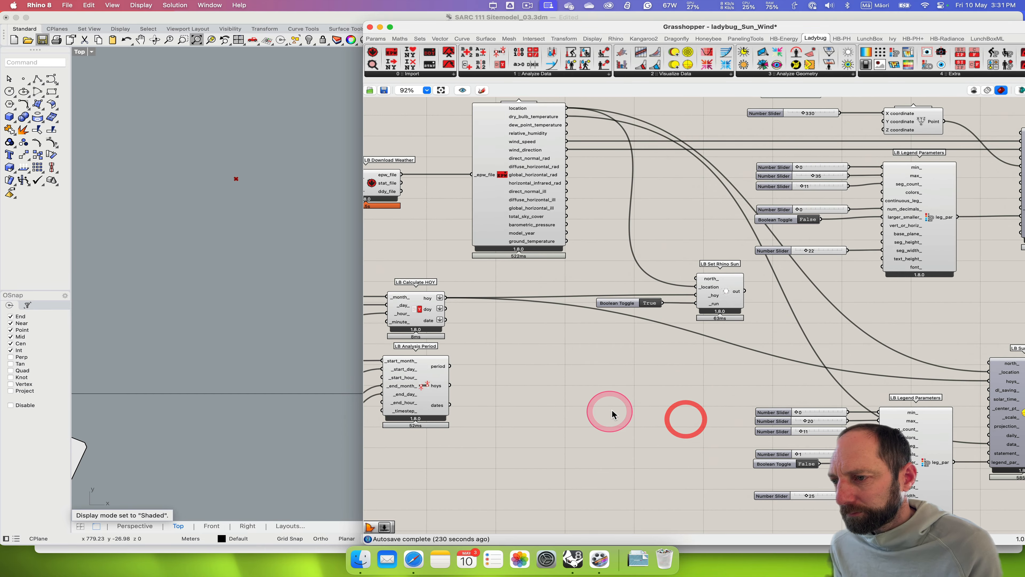
right_click_drag(586, 405, 801, 421)
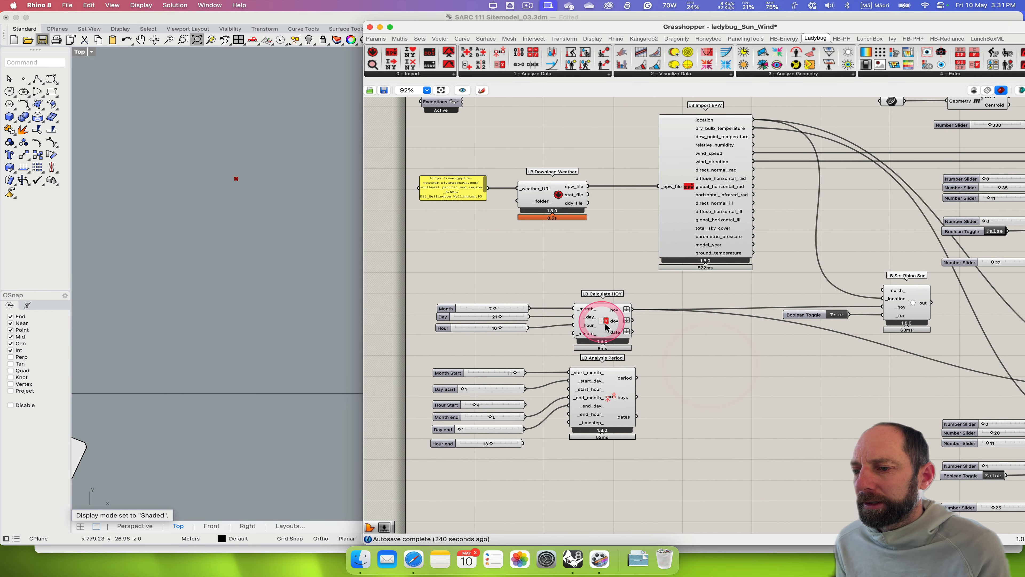
Add a trial number slider ranging from 1 to 31 above the Month slider and set it to 31.
left_click(500, 64)
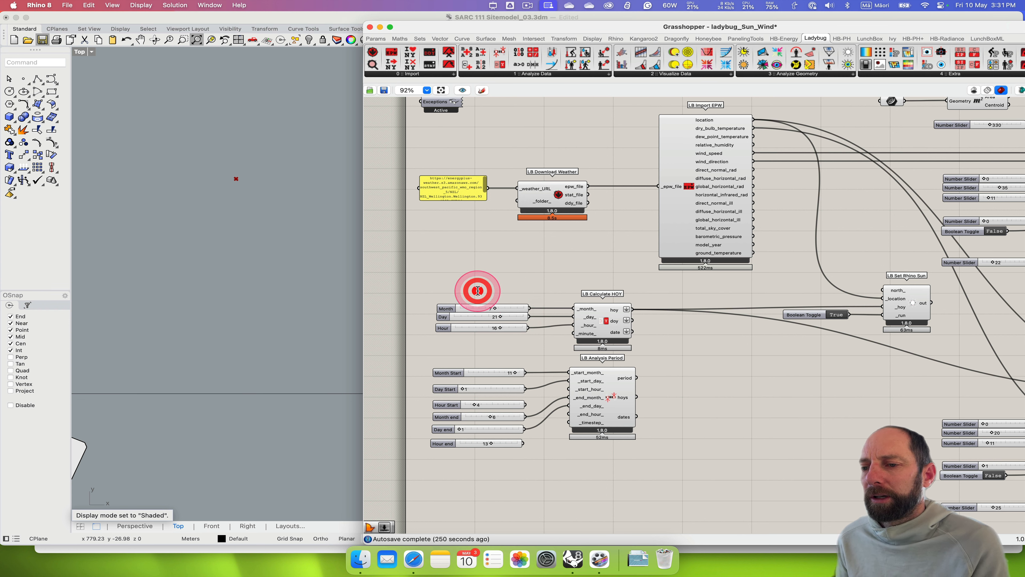
double_click(477, 294)
type("1<31")
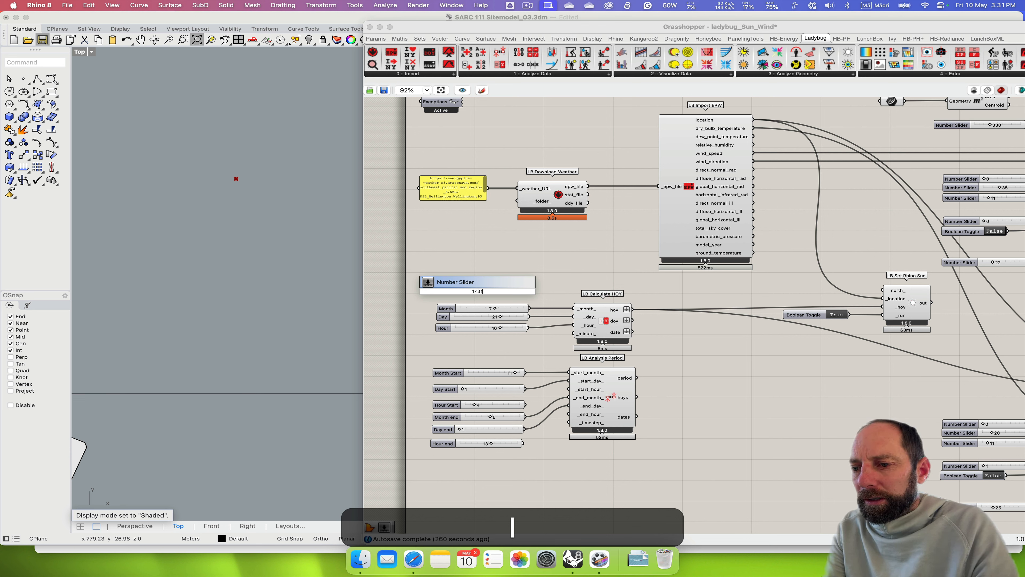
key("Return")
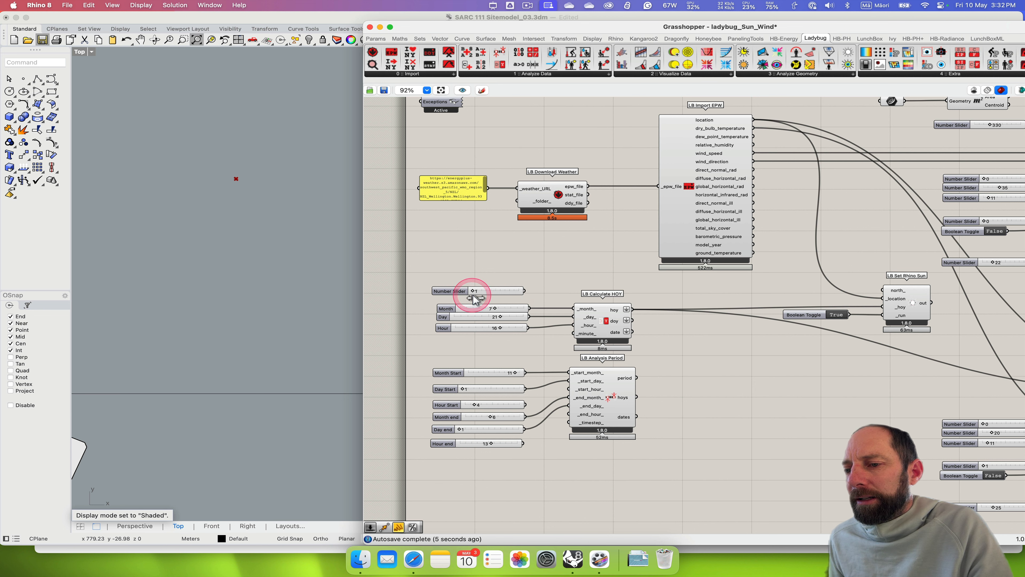
left_click(460, 293)
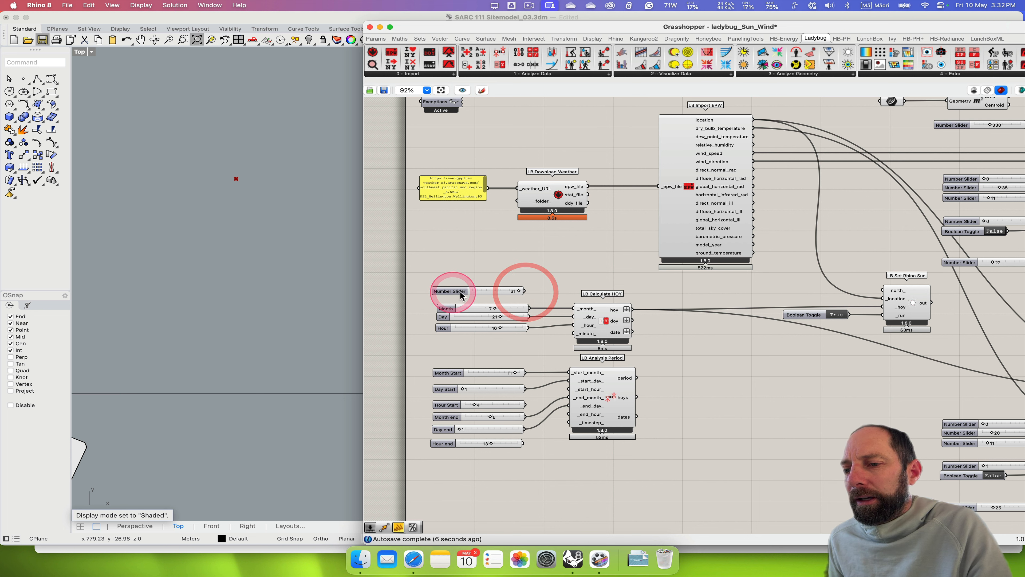
Delete the trial number slider above the Month slider.
left_click(446, 303)
left_click(479, 292)
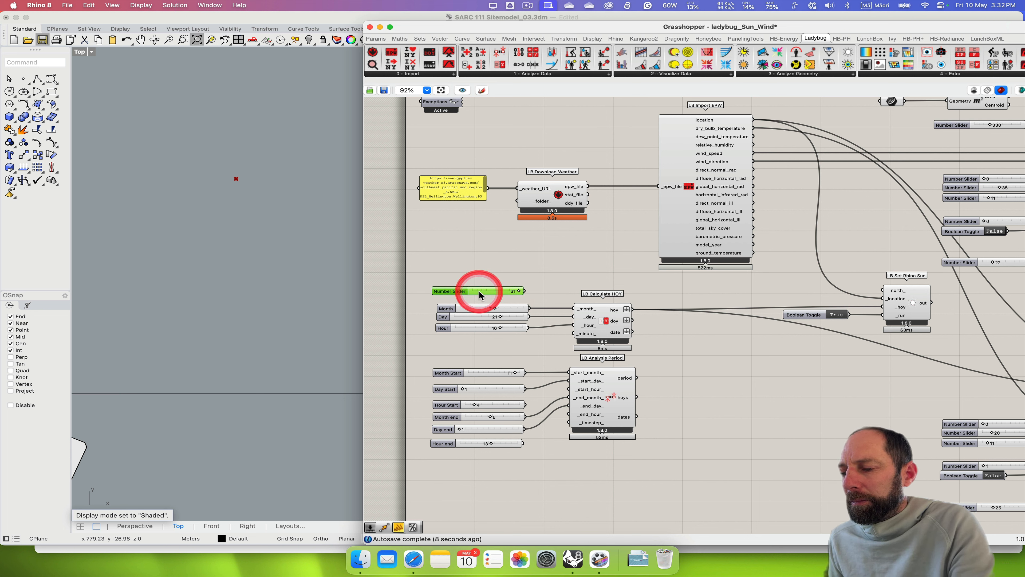
key("BackSpace")
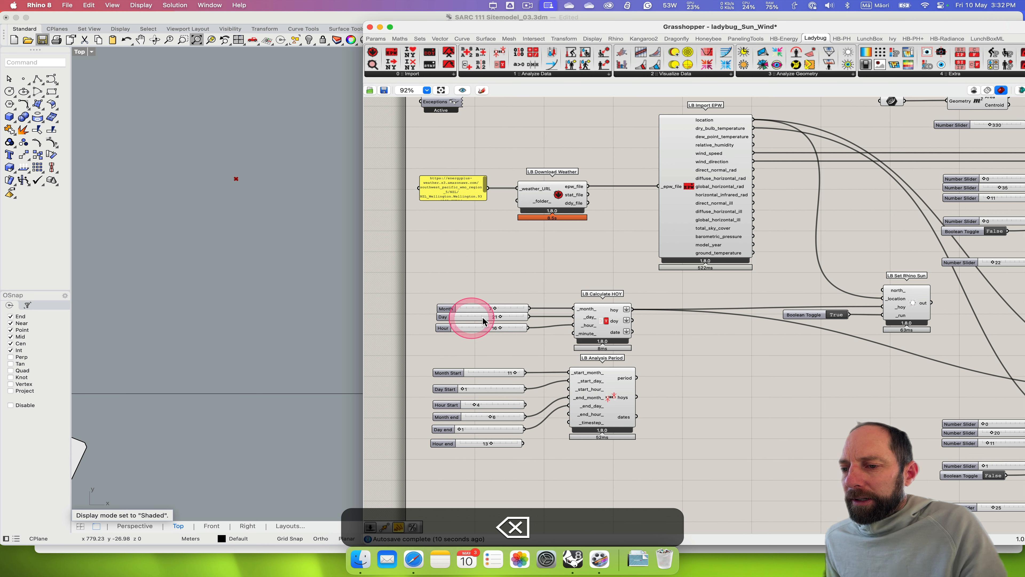
Review the numeric domain in the Day slider's settings and close them without making changes.
left_click(470, 319)
left_click(466, 319)
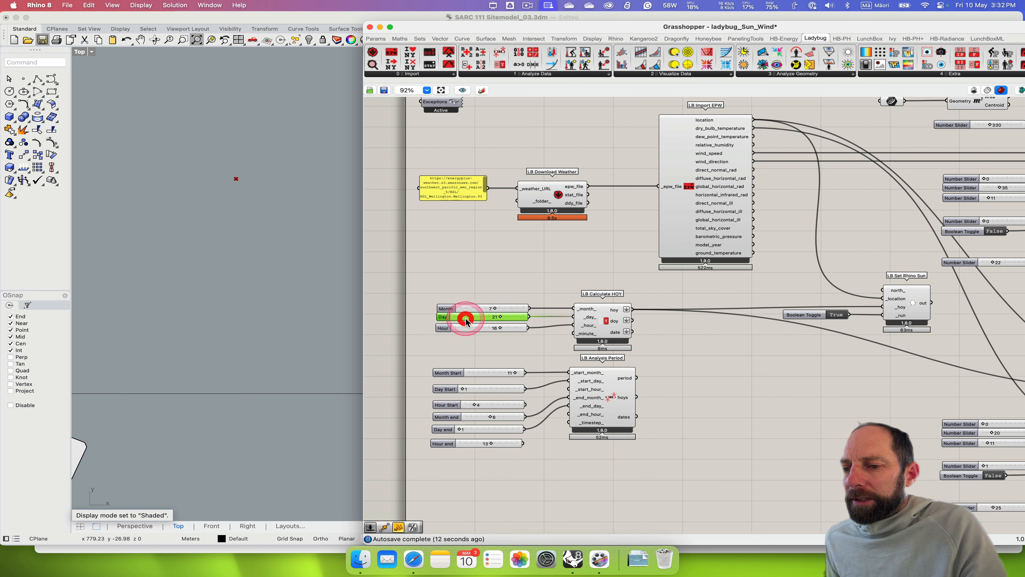
double_click(443, 319)
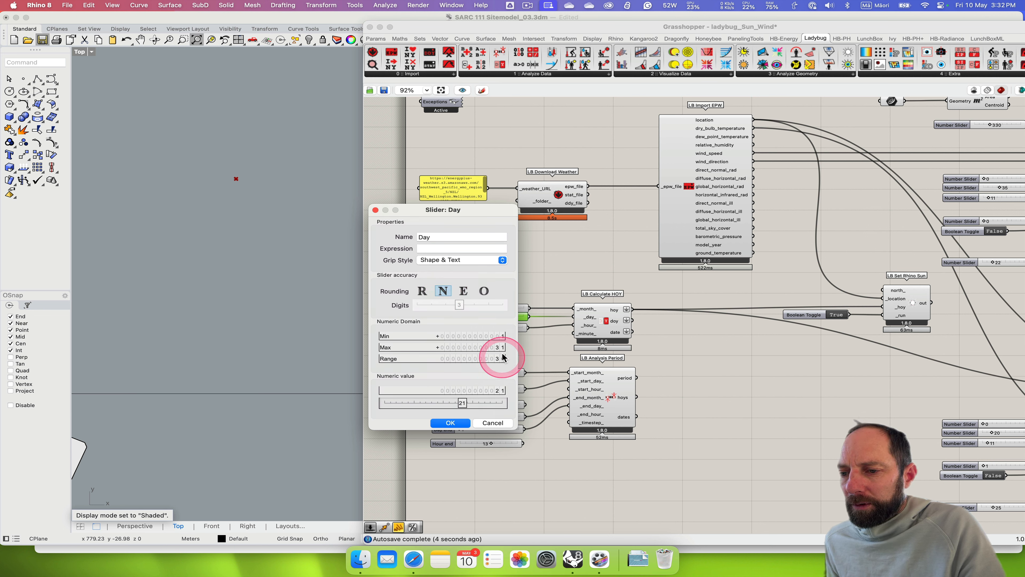
left_click(491, 424)
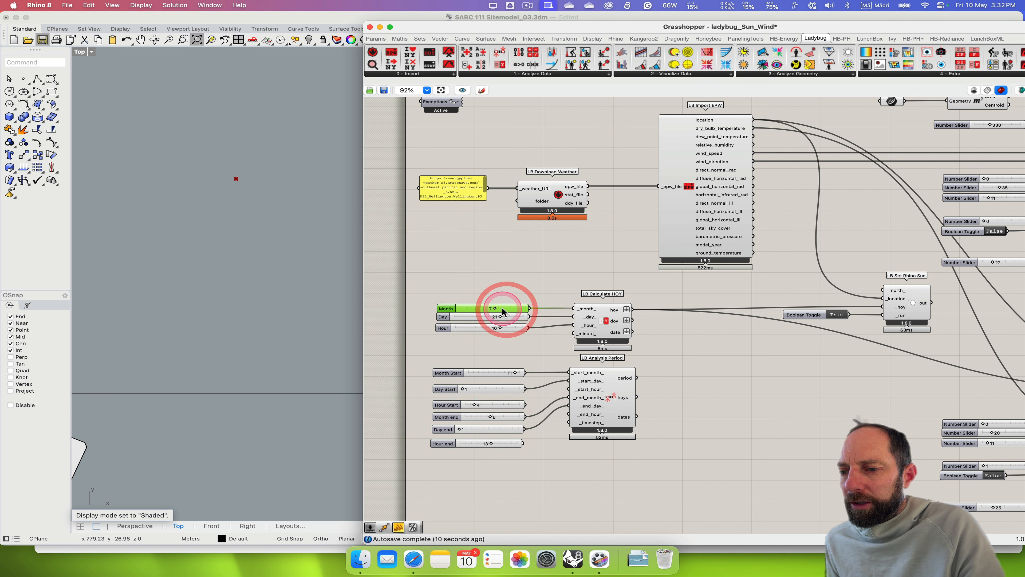
Review the numeric domain in the Month slider's settings and close them without making changes.
left_click(454, 290)
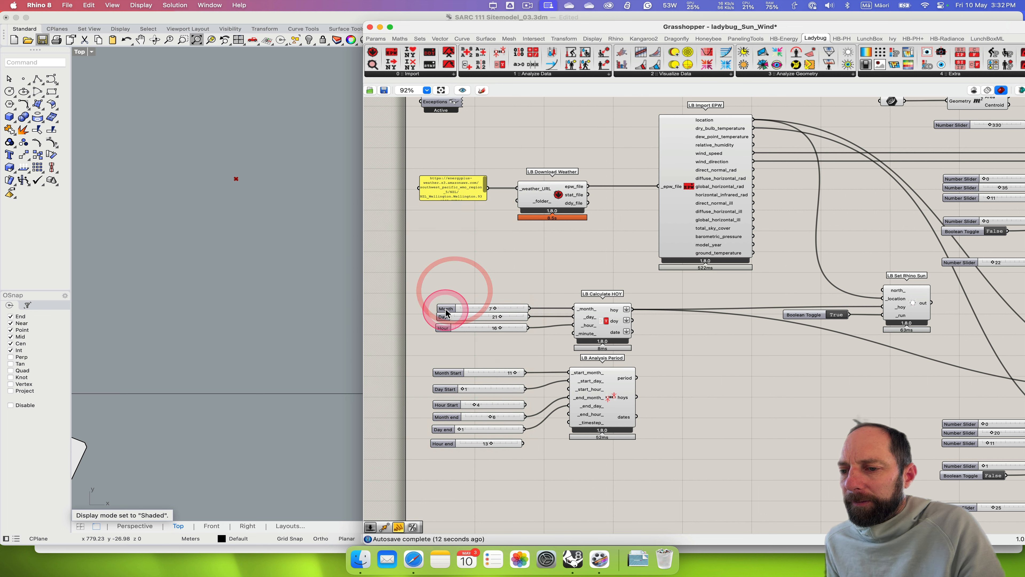
double_click(446, 311)
left_click(453, 278)
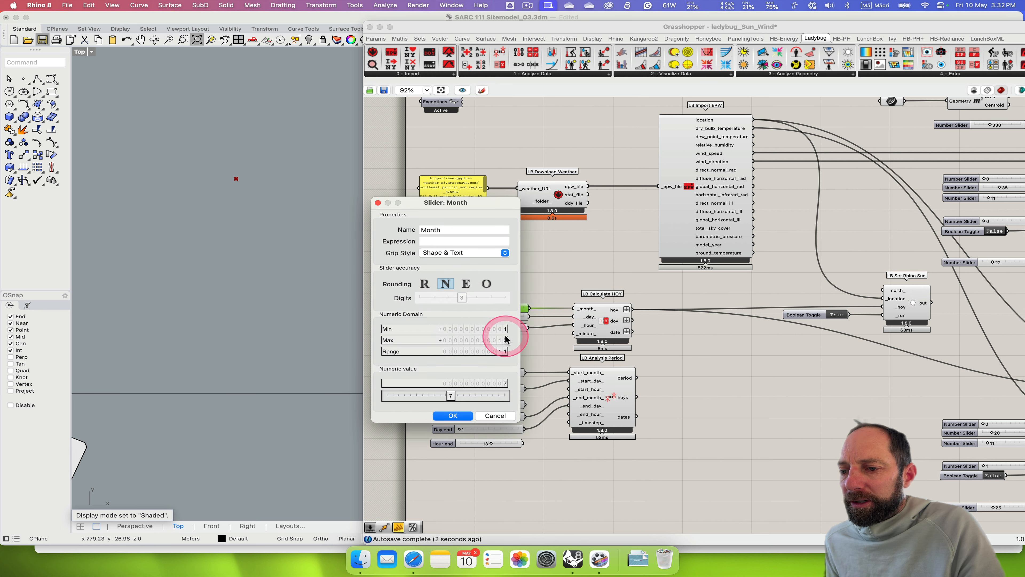
left_click(455, 417)
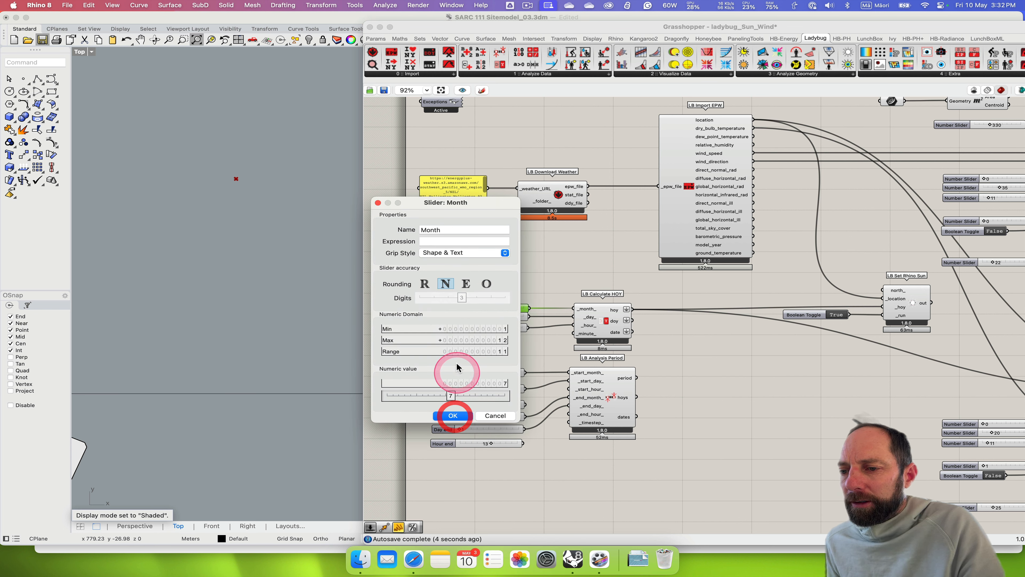
left_click(455, 417)
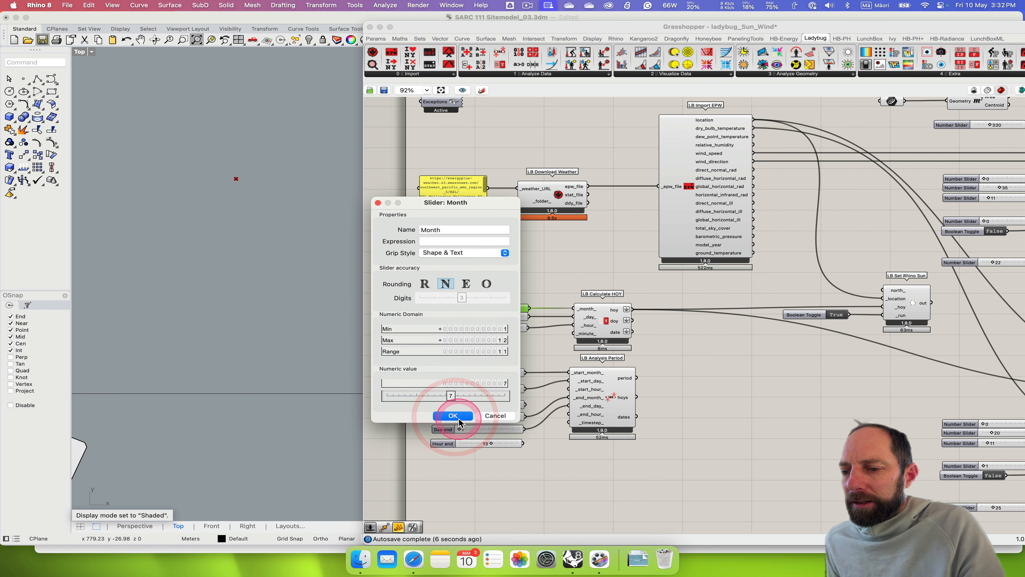
left_click(499, 419)
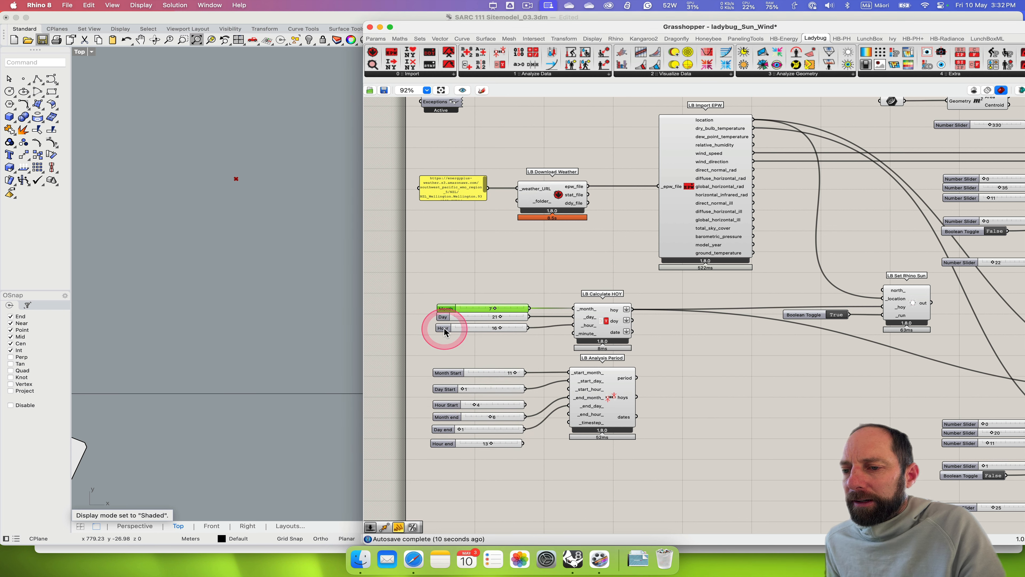
Recheck the Day slider's minimum and maximum in its settings and close them without making changes.
double_click(442, 316)
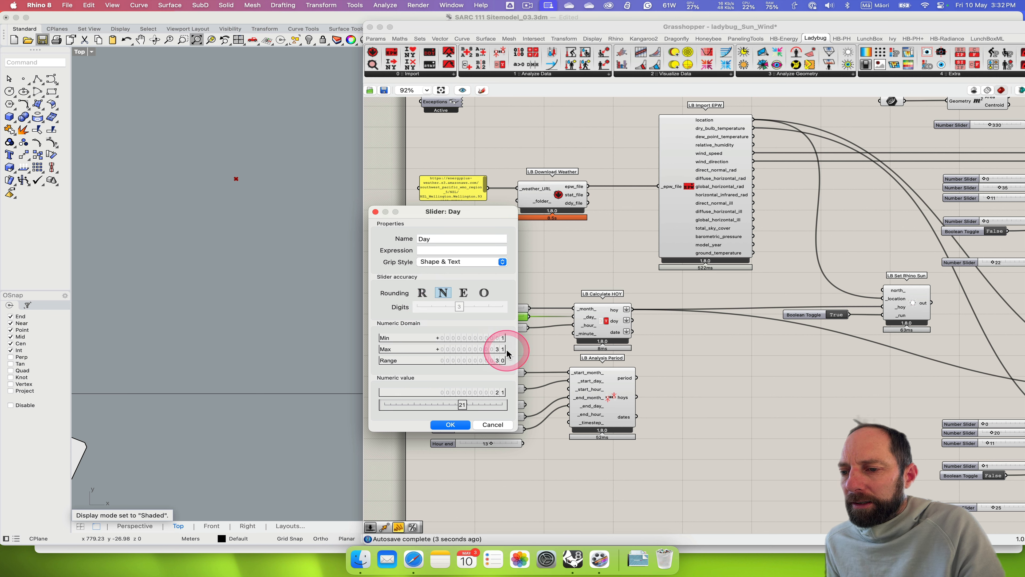
left_click(450, 425)
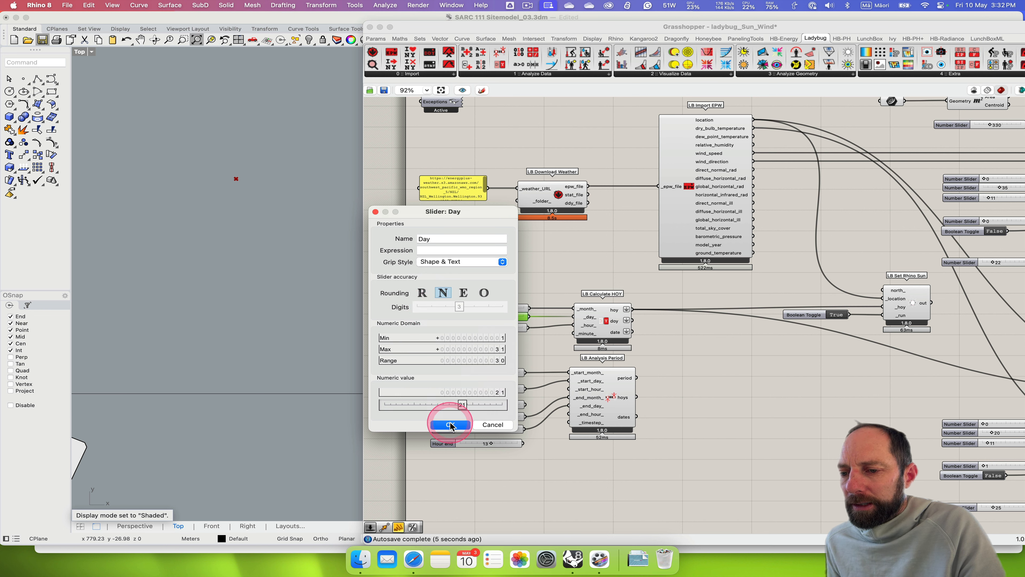
left_click(496, 427)
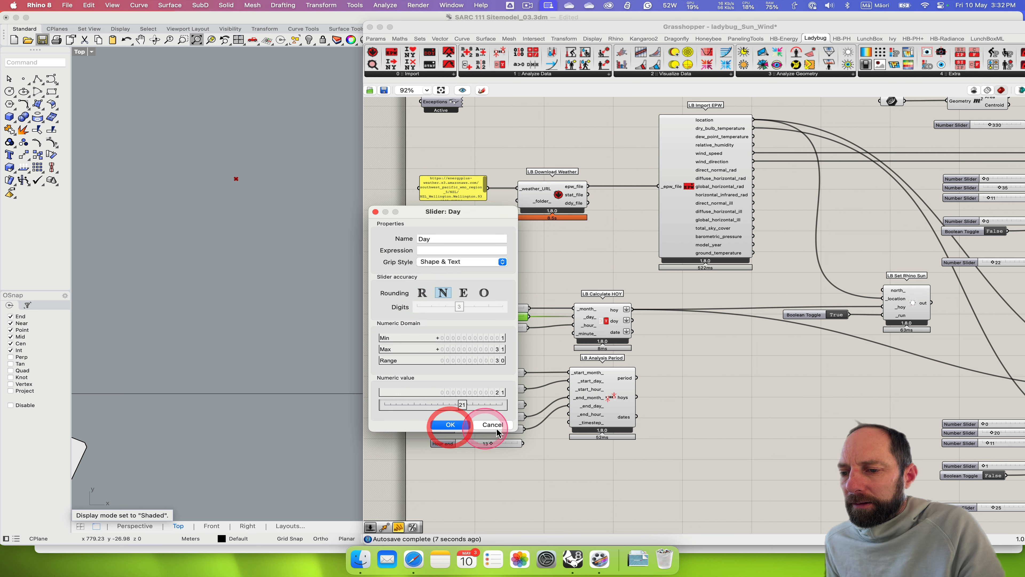
Review the numeric domain in the Hour slider's settings and close them without making changes.
left_click(443, 327)
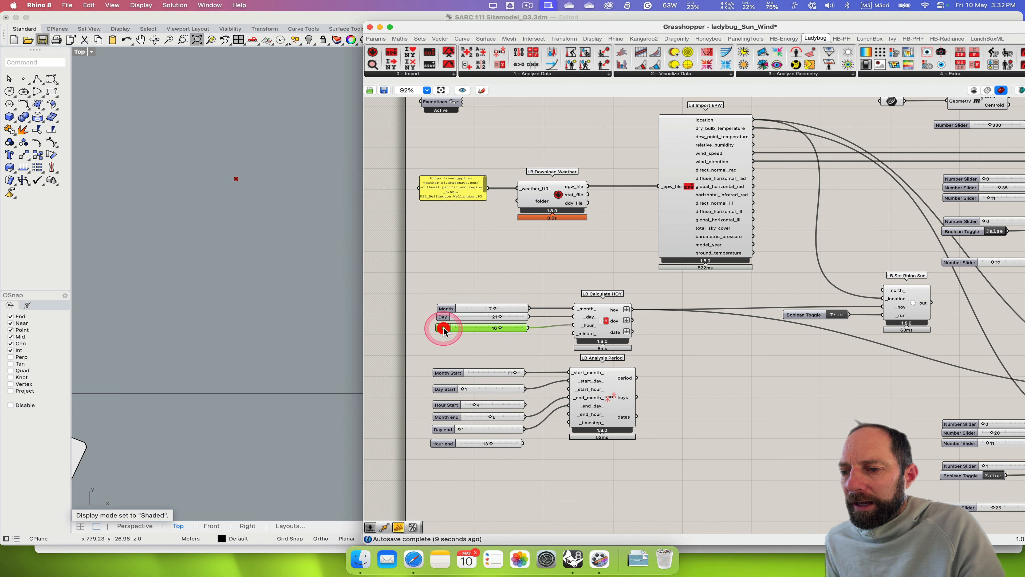
double_click(443, 327)
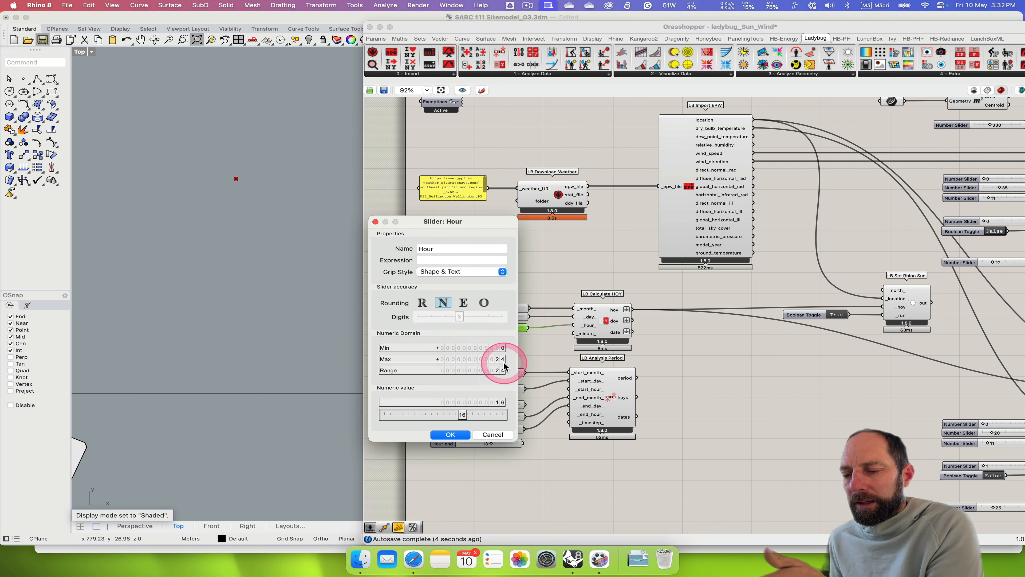
left_click(475, 435)
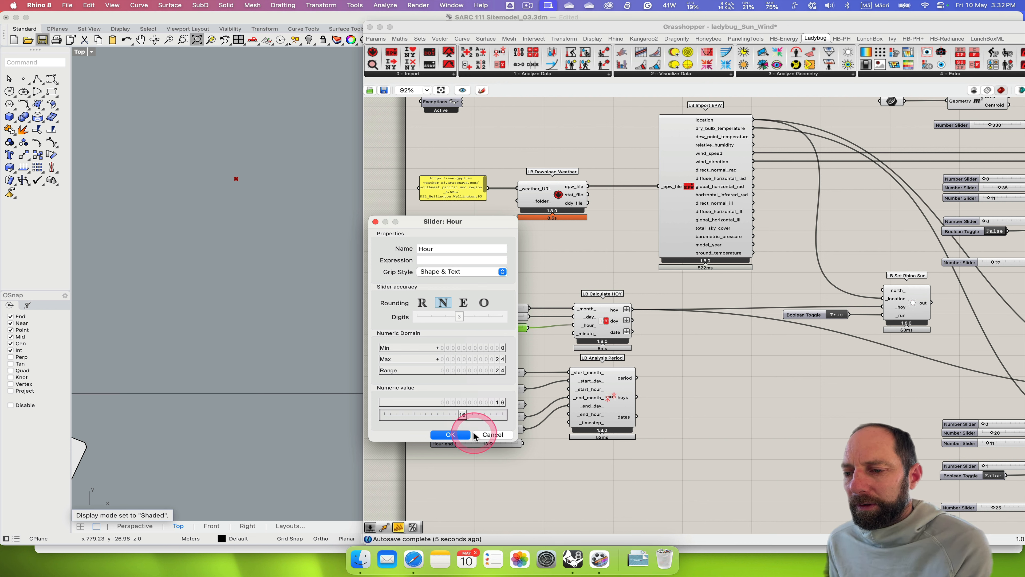
left_click(455, 436)
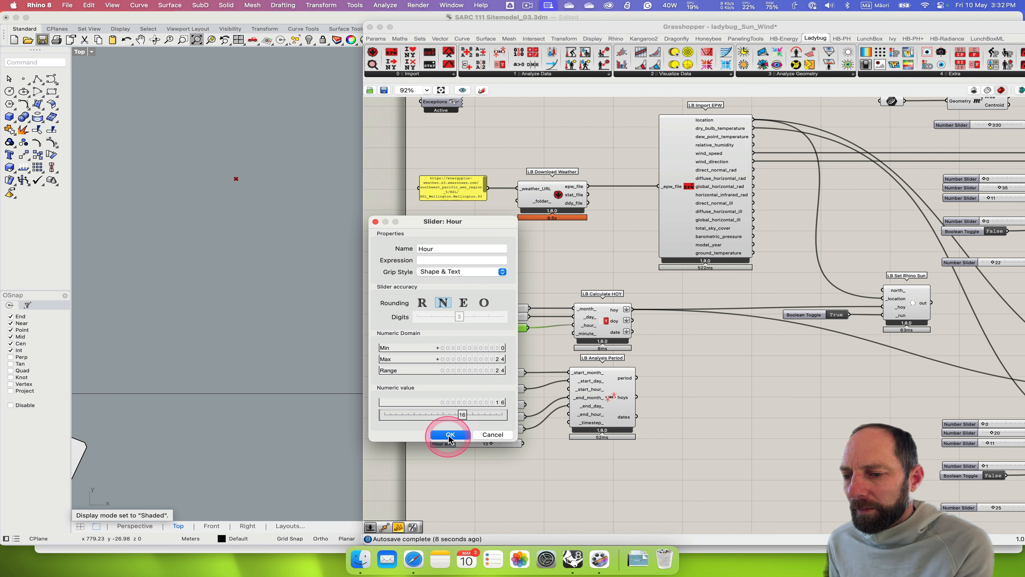
left_click(491, 437)
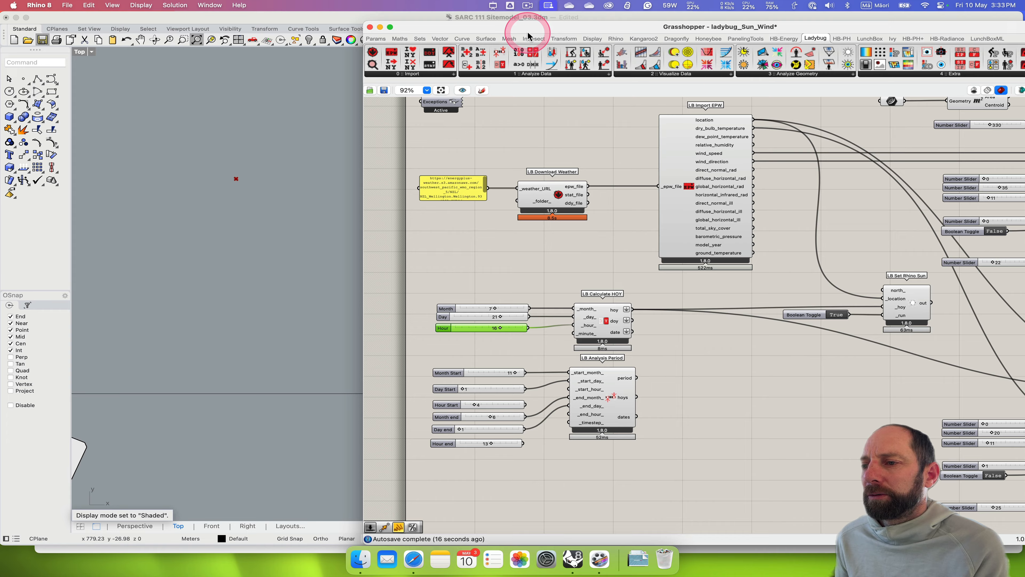
Turn on the preview of the LB Preview VisualizationSet component fed by LB SunPath.
left_click_drag(528, 36, 343, 27)
right_click_drag(718, 416, 530, 308)
right_click_drag(803, 411, 559, 407)
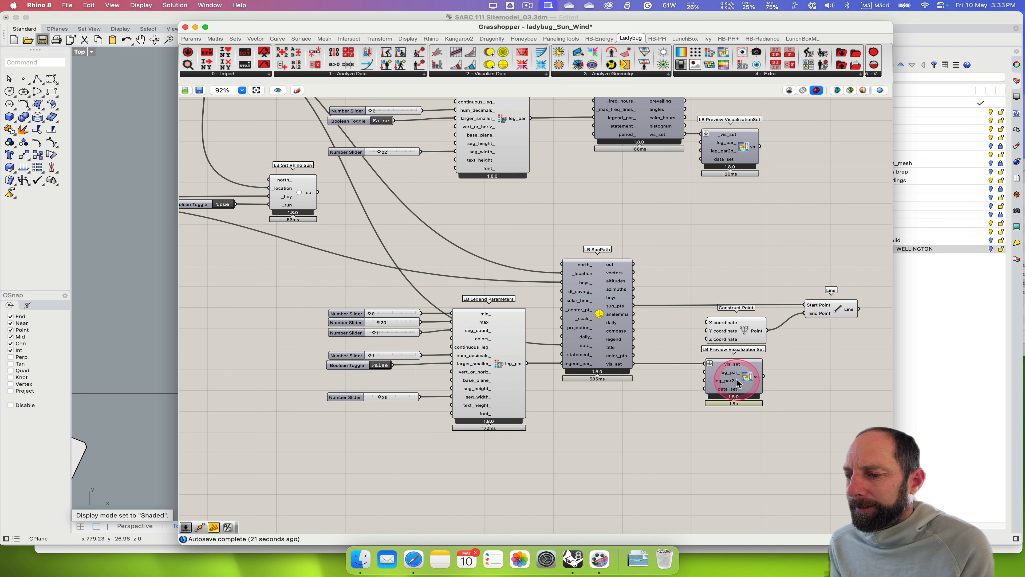
mouse_move(737, 383)
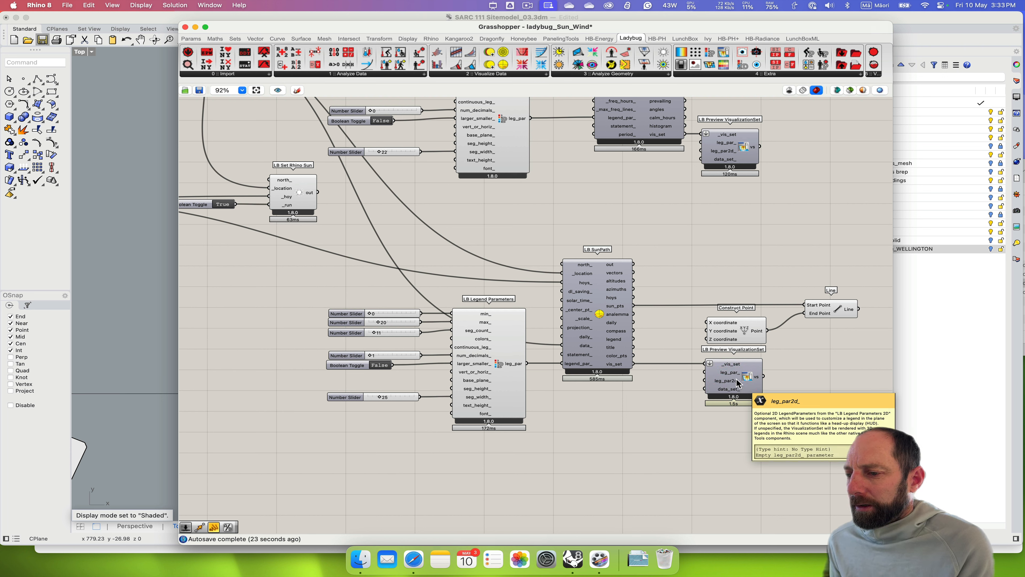
left_click(744, 382)
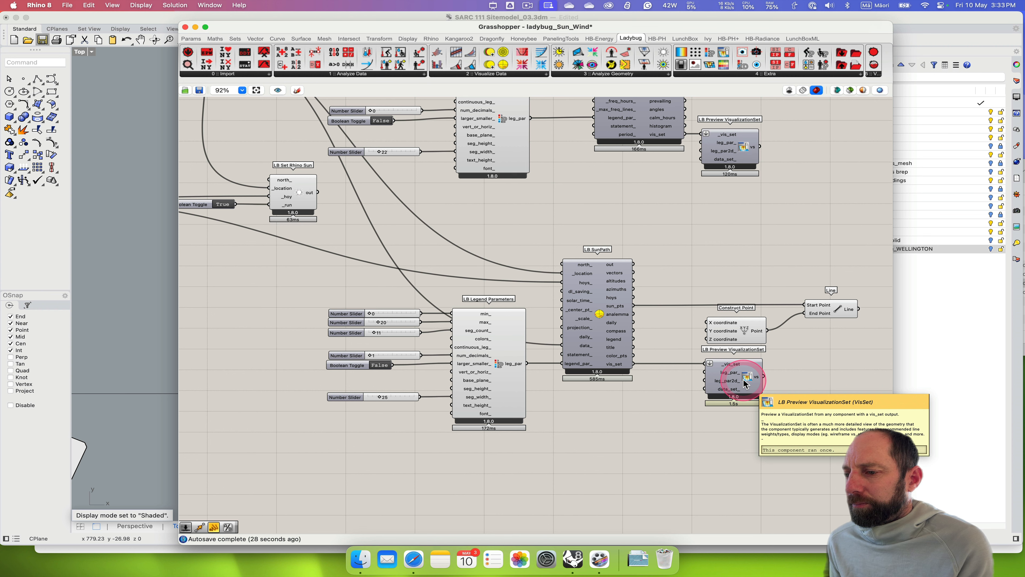
left_click(746, 382)
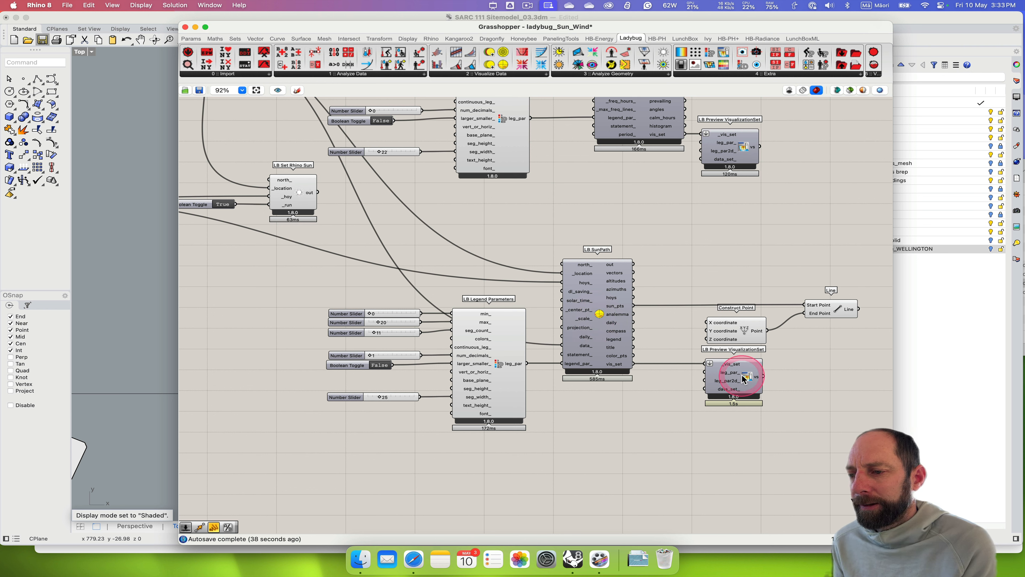
right_click(745, 383)
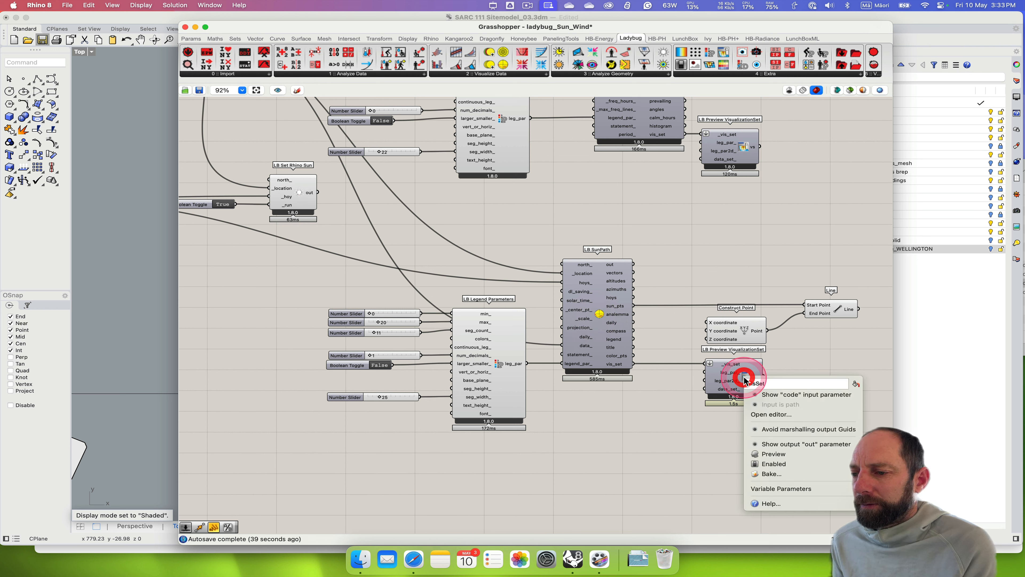
left_click(773, 454)
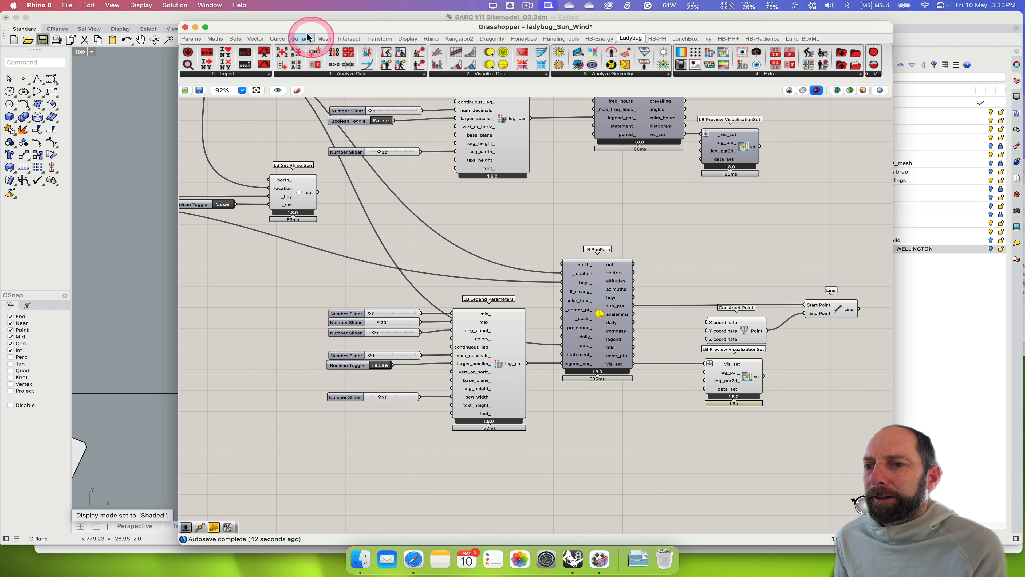
Uncover the Rhino Top viewport and examine the previewed sun path diagram beside the site model.
left_click_drag(309, 27, 698, 76)
scroll(192, 349, "down", 15)
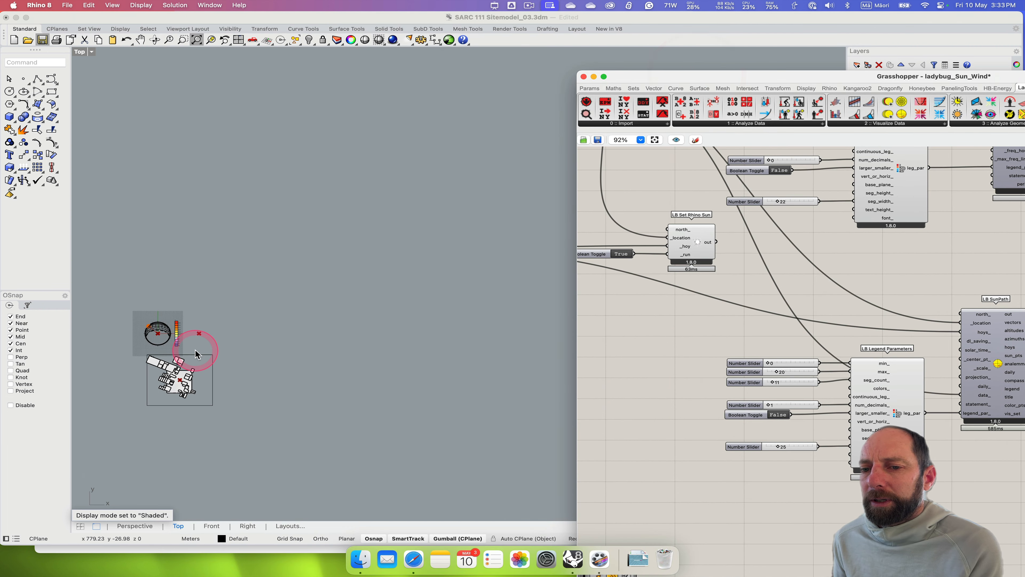
scroll(191, 349, "up", 6)
right_click_drag(203, 329, 374, 286)
scroll(228, 286, "up", 8)
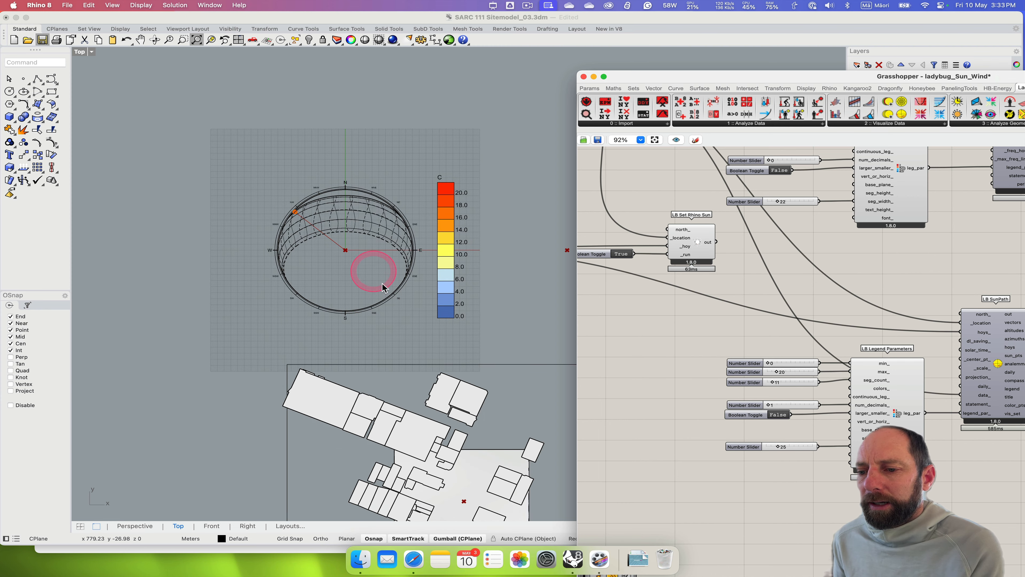
right_click_drag(469, 323, 412, 283)
Try to connect the Area component's Area output to the _center_pt_ input of LB SunPath.
right_click_drag(885, 300, 801, 395)
scroll(763, 323, "down", 4)
left_click_drag(711, 186, 793, 378)
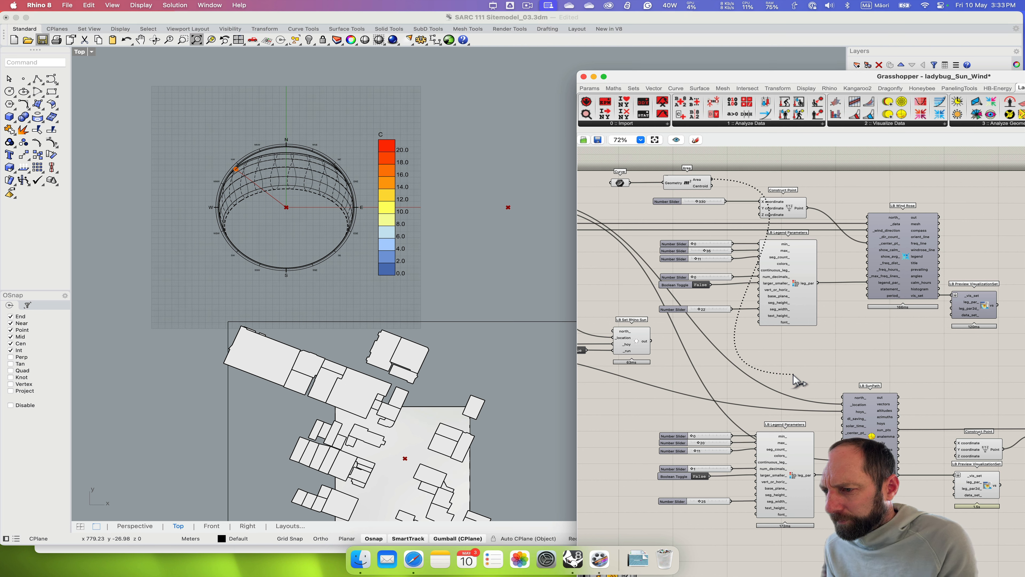
left_click_drag(794, 374, 844, 434)
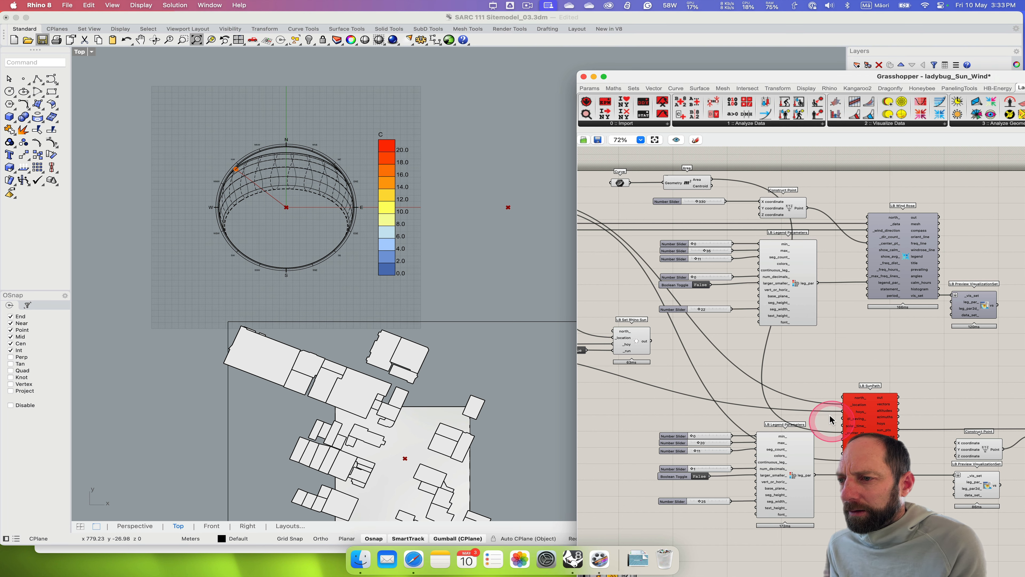
Read the error message on the LB SunPath component.
right_click_drag(795, 329, 768, 274)
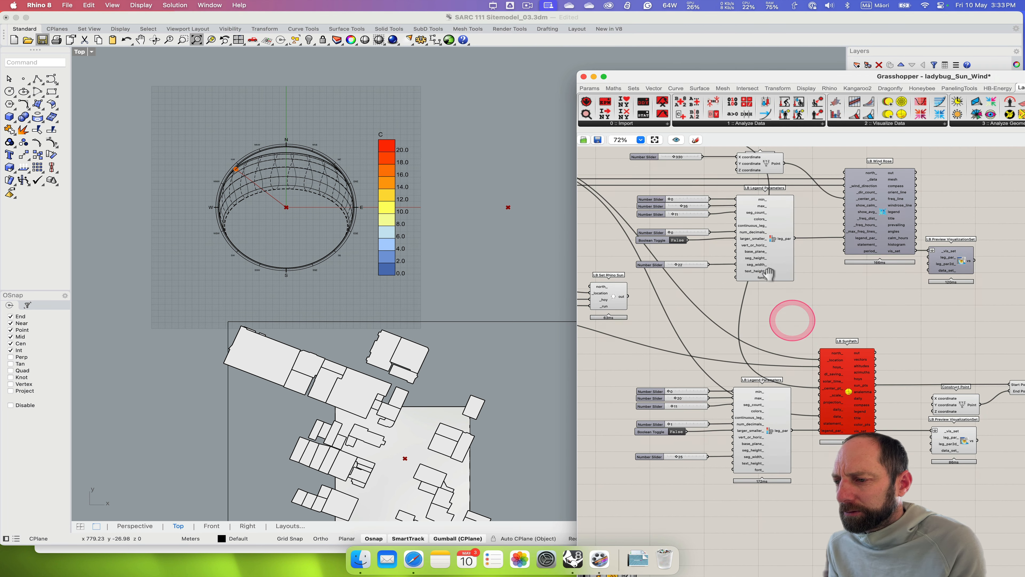
scroll(865, 410, "up", 3)
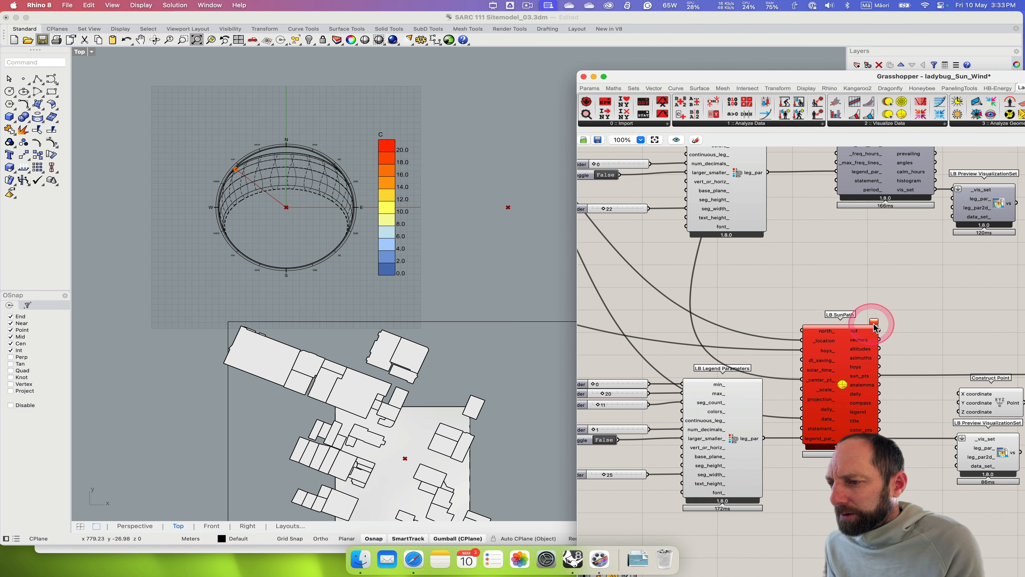
left_click(875, 322)
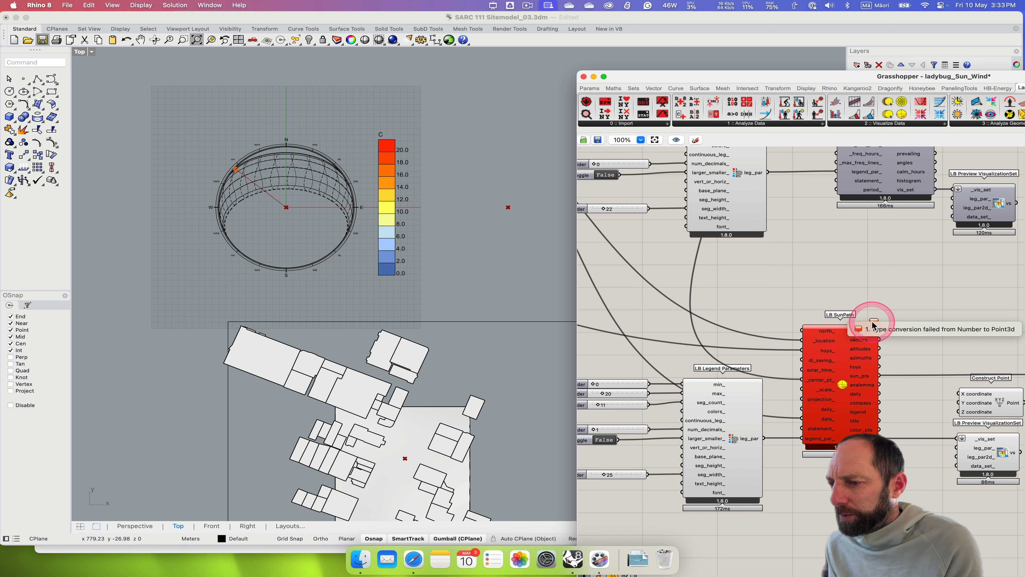
Connect the Area component's Centroid output to the _center_pt_ input of LB SunPath, replacing the existing wire.
right_click_drag(758, 284, 891, 394)
right_click_drag(795, 332, 857, 408)
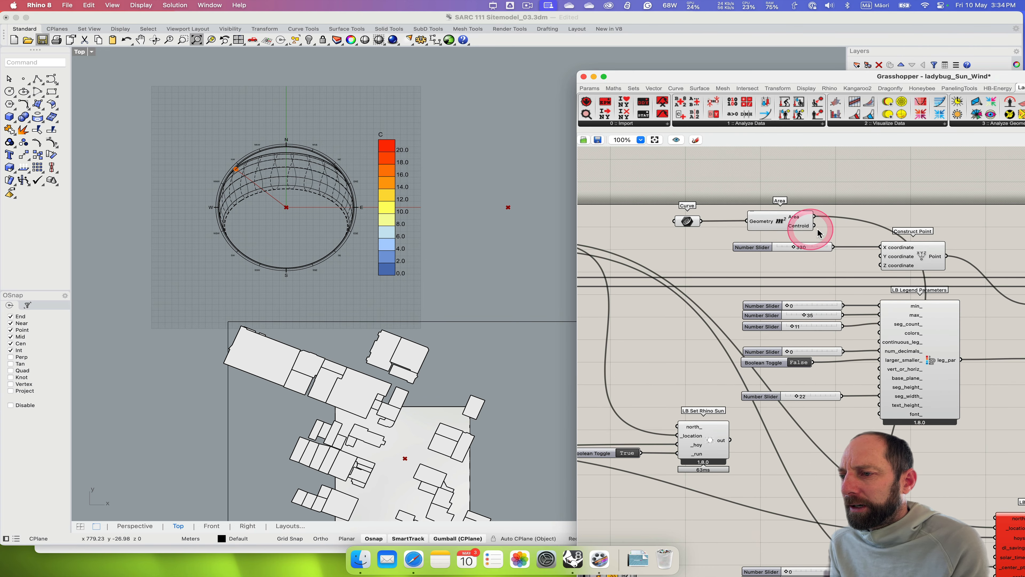
right_click_drag(793, 261, 667, 198)
left_click_drag(686, 163, 832, 328)
left_click_drag(867, 495, 867, 505)
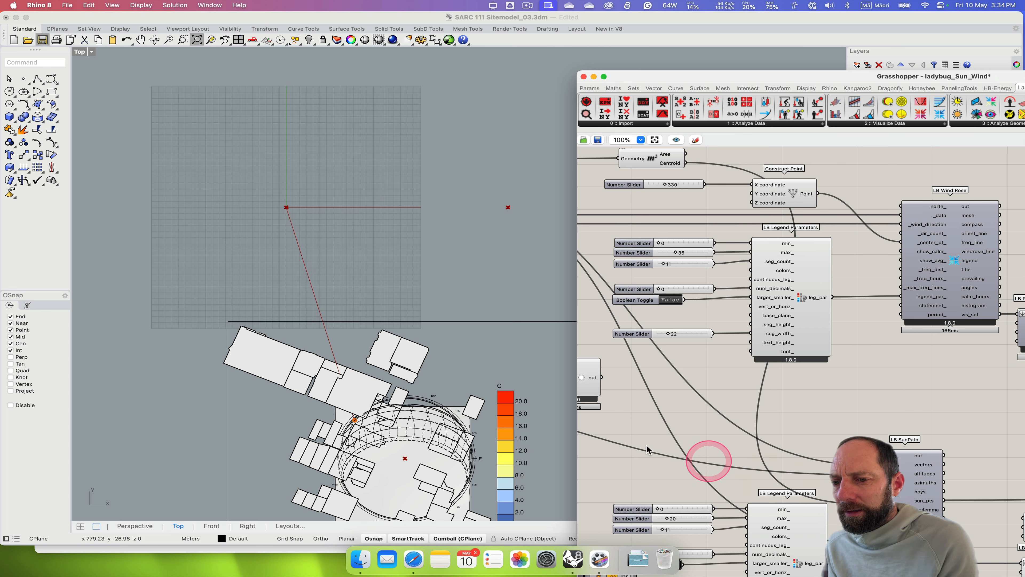
Check the repositioned sun path in the Top viewport and connect the Area component's Centroid output to the Line component's End Point.
right_click_drag(467, 367, 439, 176)
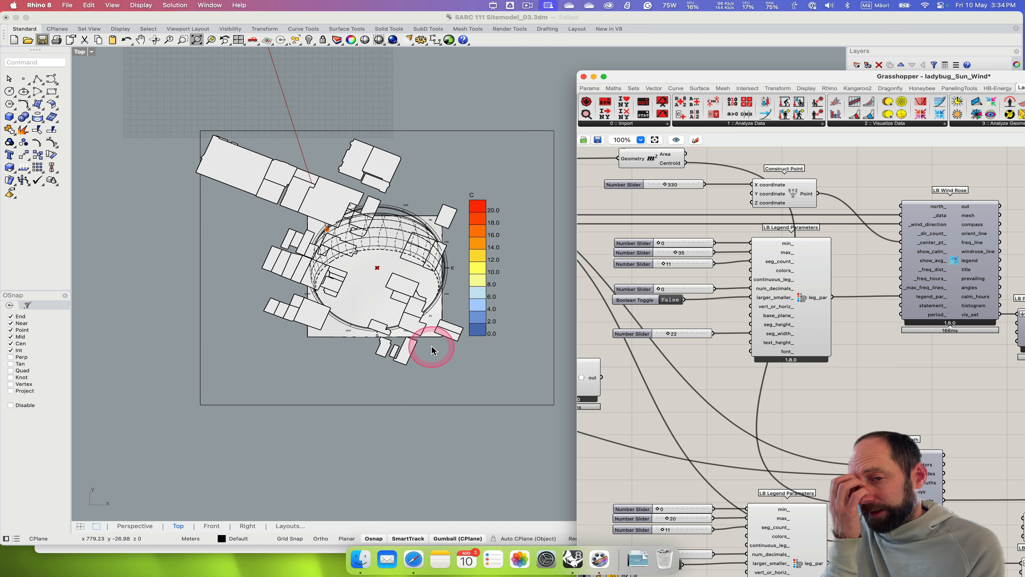
right_click_drag(387, 303, 373, 355)
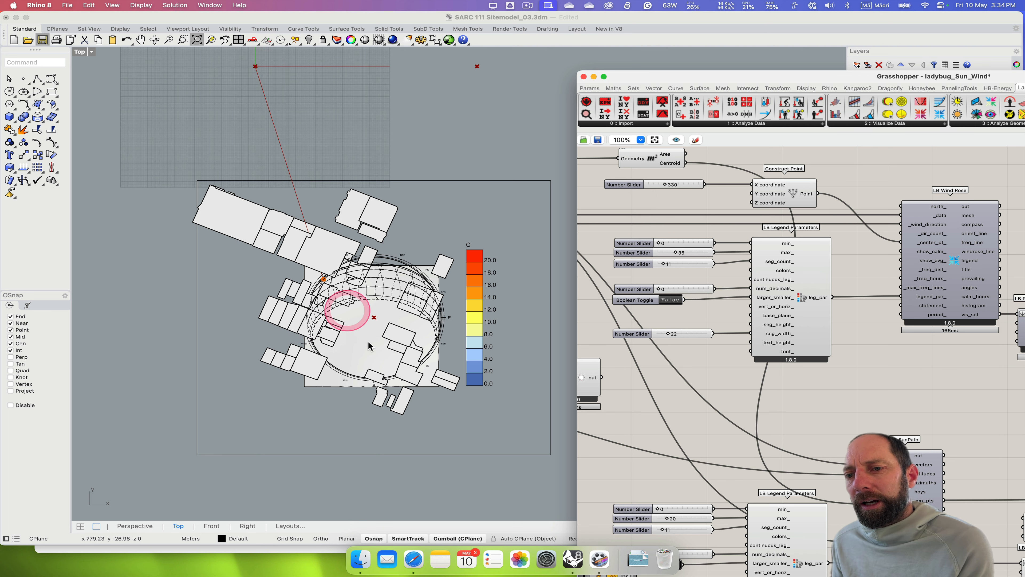
right_click_drag(822, 383, 714, 347)
right_click_drag(827, 401, 925, 442)
scroll(797, 395, "down", 1)
scroll(798, 396, "down", 2)
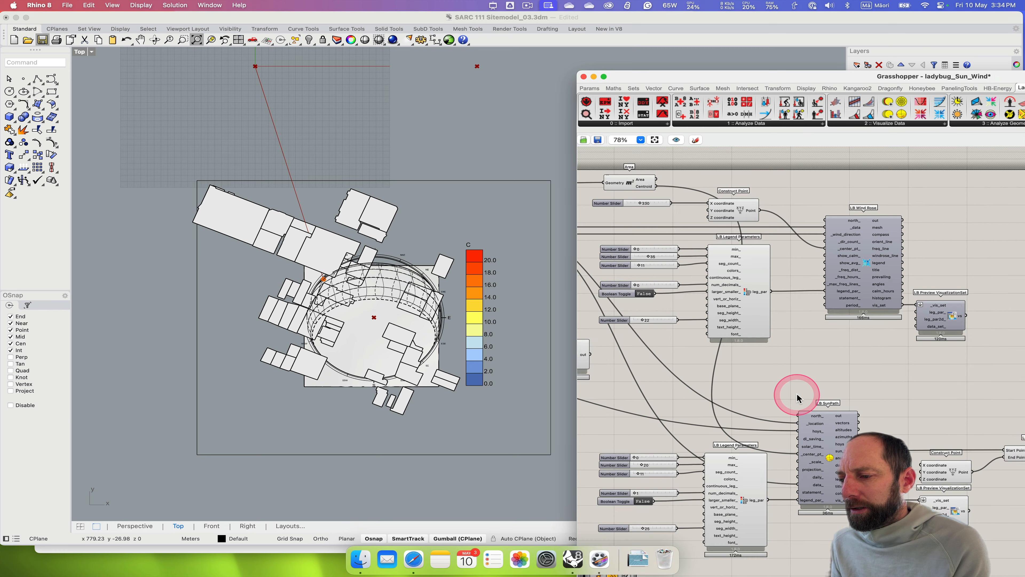
right_click_drag(811, 380, 840, 444)
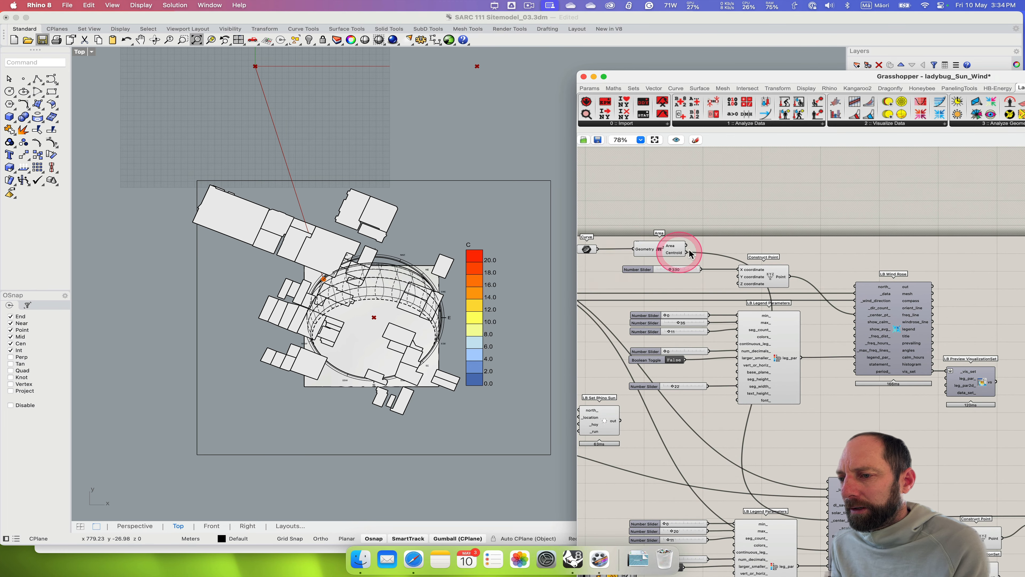
left_click_drag(1015, 505, 982, 537)
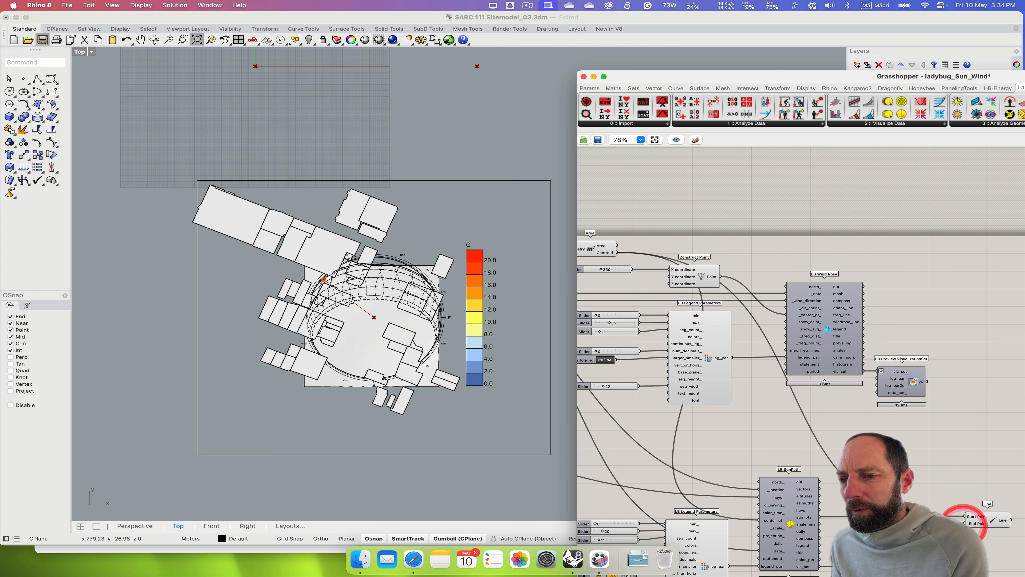
Switch Rhino to a maximized Perspective viewport and view the sun path over the 3D site model.
left_click(80, 56)
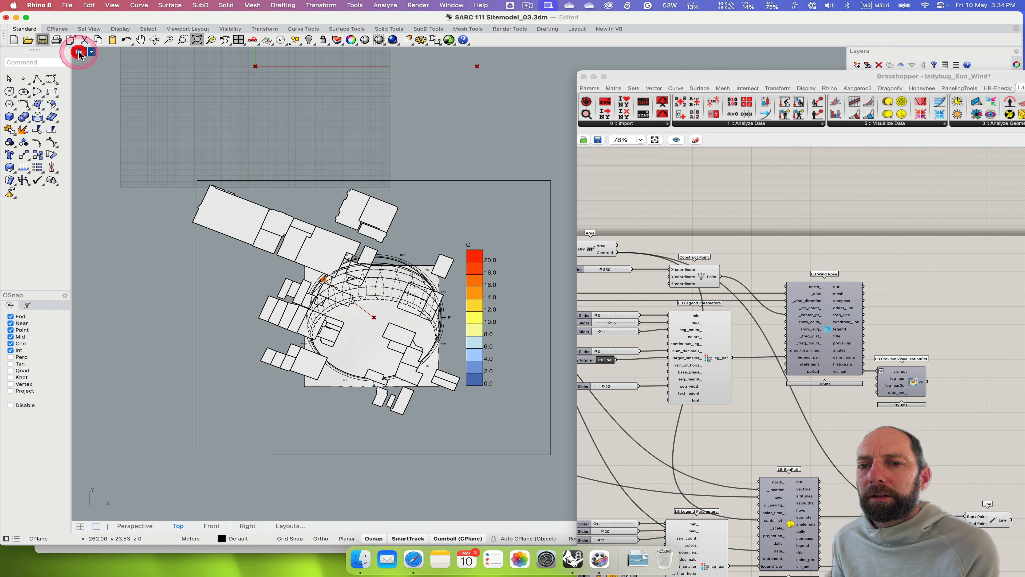
double_click(79, 55)
double_click(484, 53)
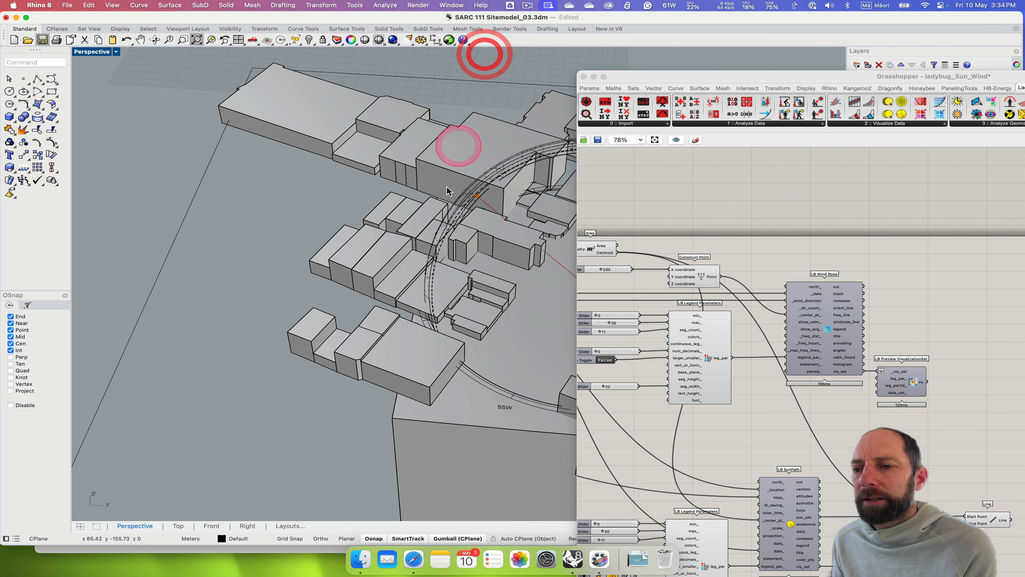
left_click_drag(625, 83, 736, 86)
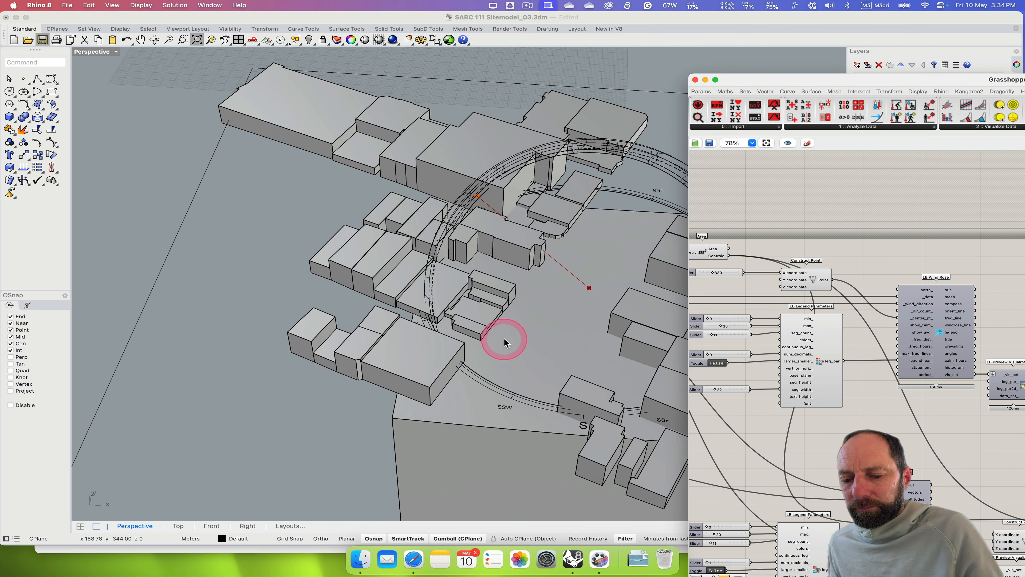
key("shift")
right_click_drag(524, 339, 383, 312, "shift")
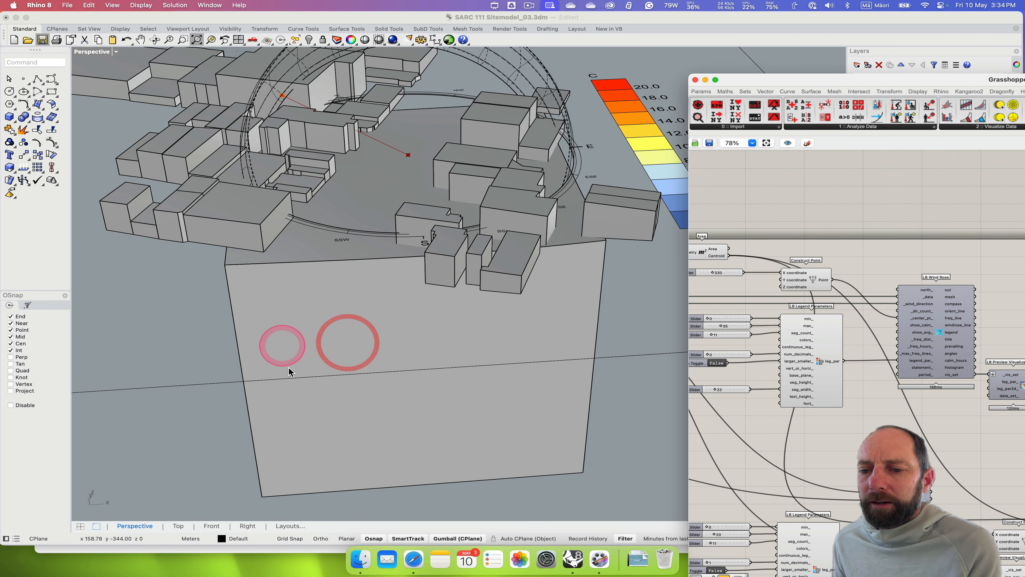
Zoom the Perspective viewport to the selected terrain block, clear the selection and inspect the sun path around it.
left_click(259, 419)
left_click(253, 423)
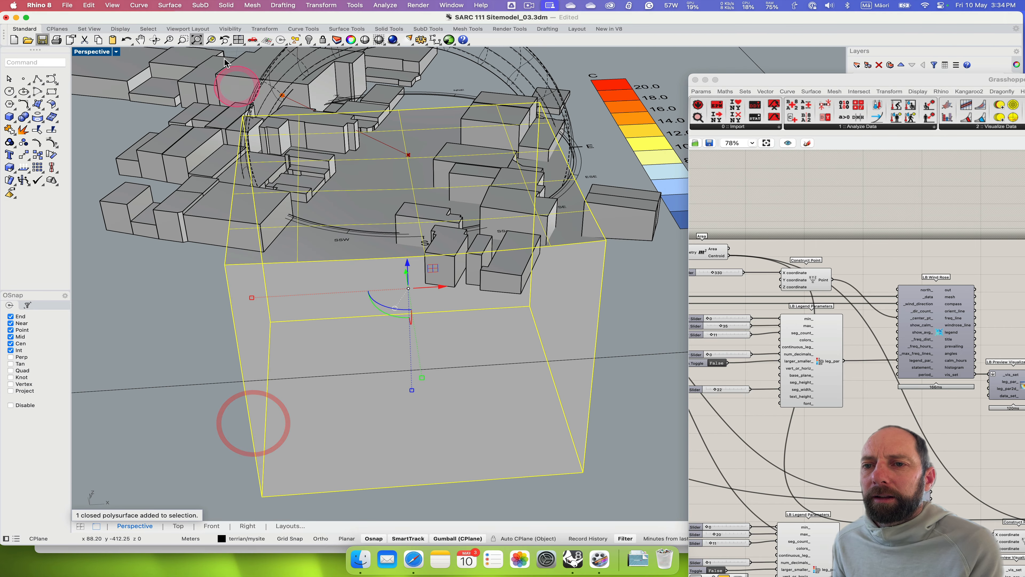
left_click(211, 40)
right_click_drag(481, 389, 398, 441)
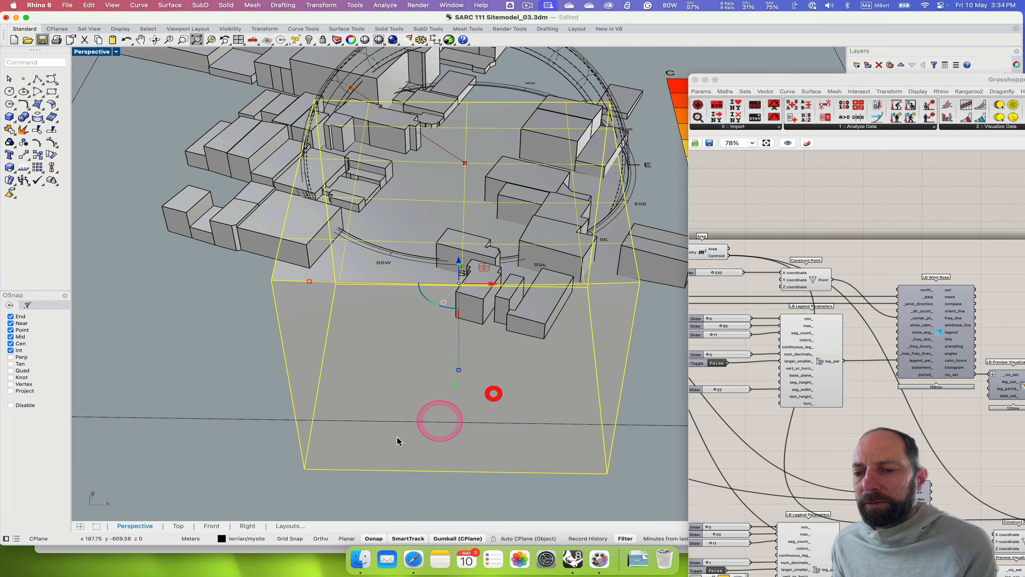
left_click(228, 469)
right_click_drag(474, 314, 476, 316)
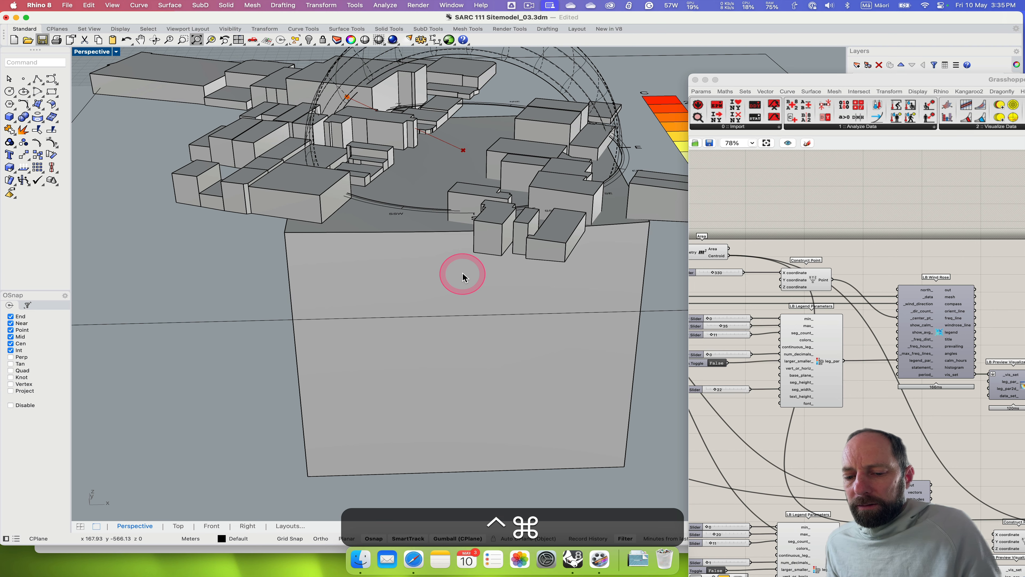
Set the LB Calculate HOY sliders to month 12, day 22 and hour 11, and check the sun position over the site.
right_click_drag(476, 261, 357, 382, "shift")
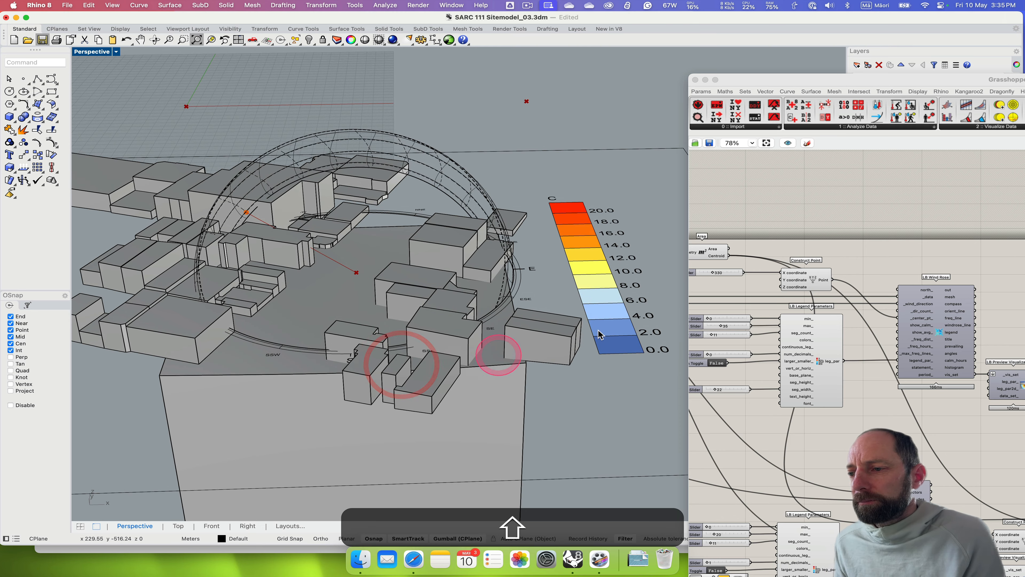
right_click_drag(791, 420, 915, 382)
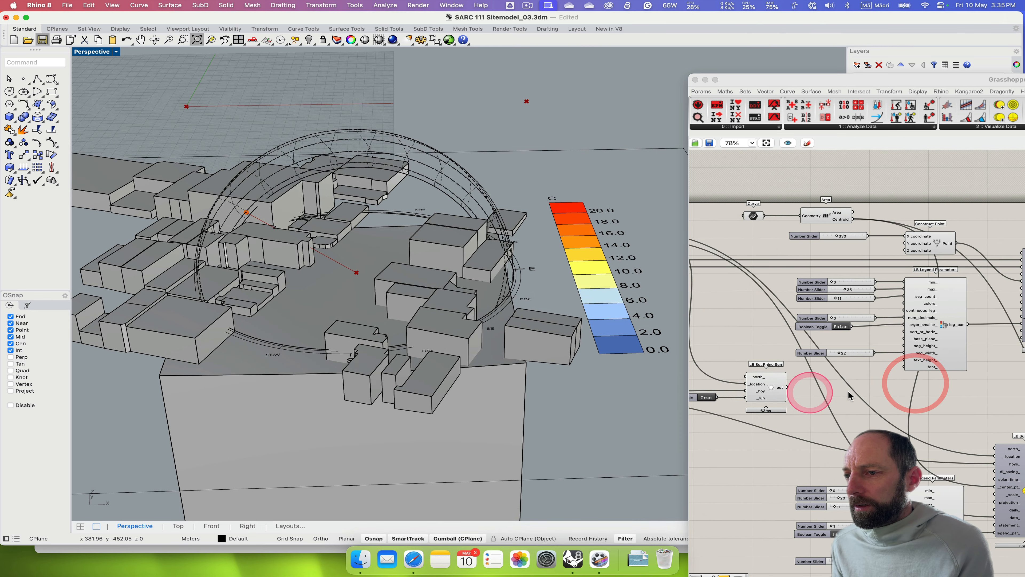
mouse_move(810, 392)
right_mouse_down()
mouse_move(888, 393)
mouse_move(867, 399)
mouse_move(897, 417)
right_mouse_up()
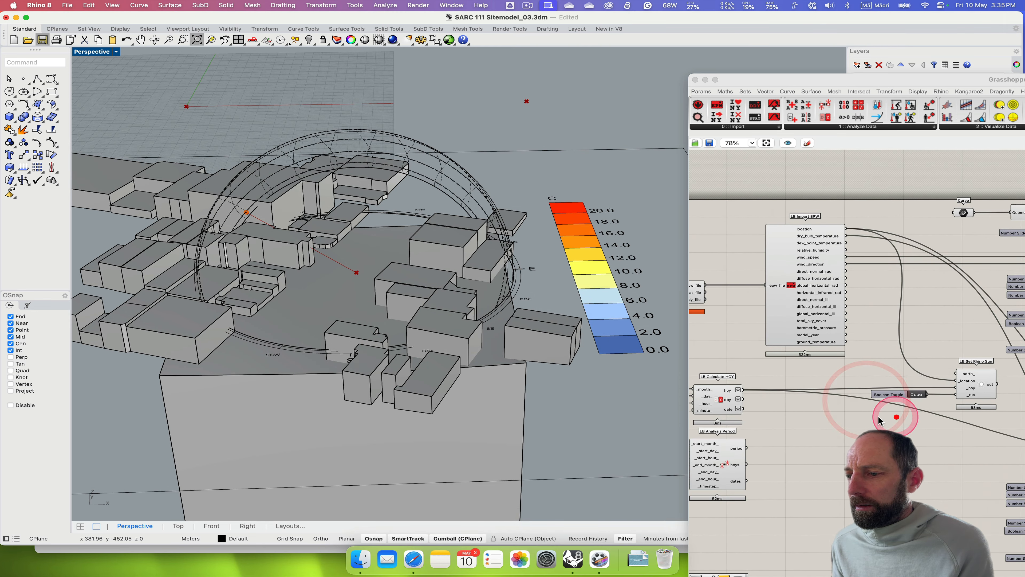
right_click_drag(801, 422, 919, 391)
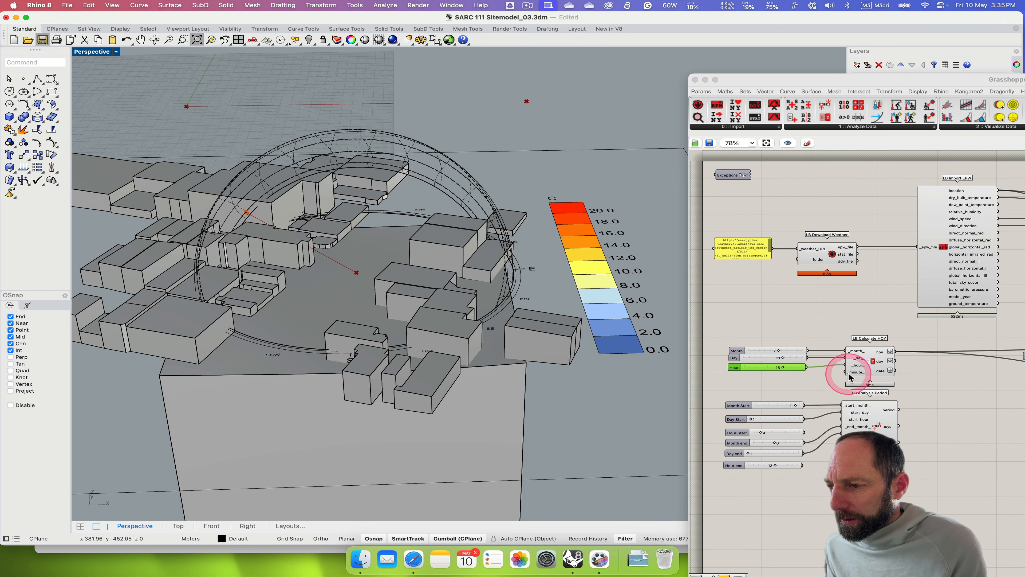
scroll(779, 355, "up", 1)
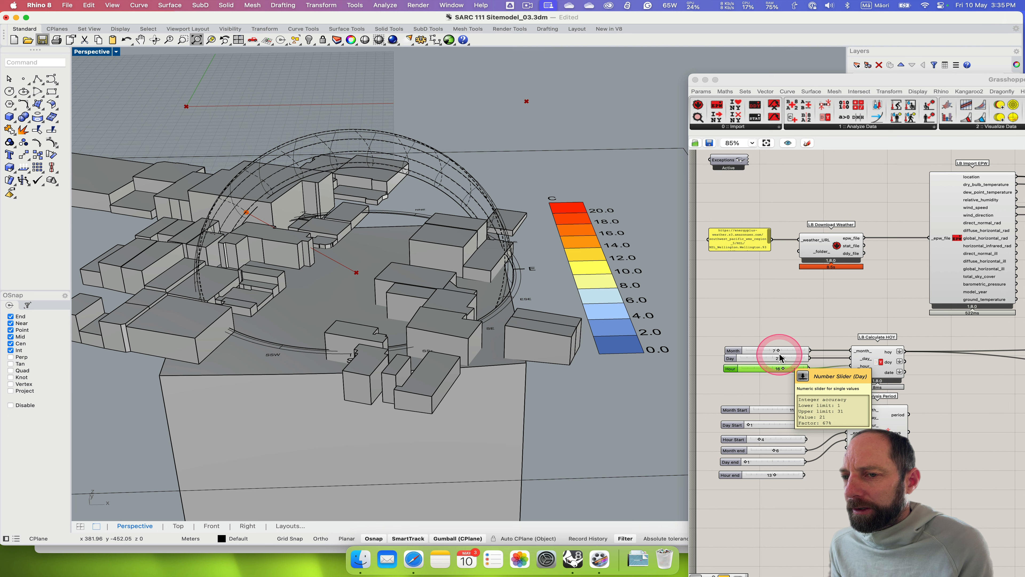
left_click(777, 352)
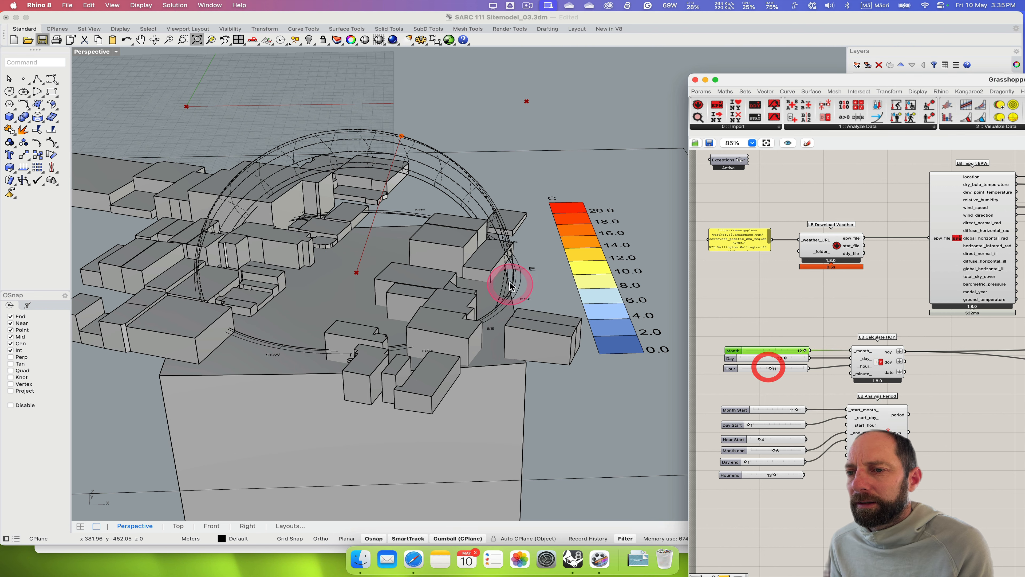
right_click_drag(509, 283, 497, 307)
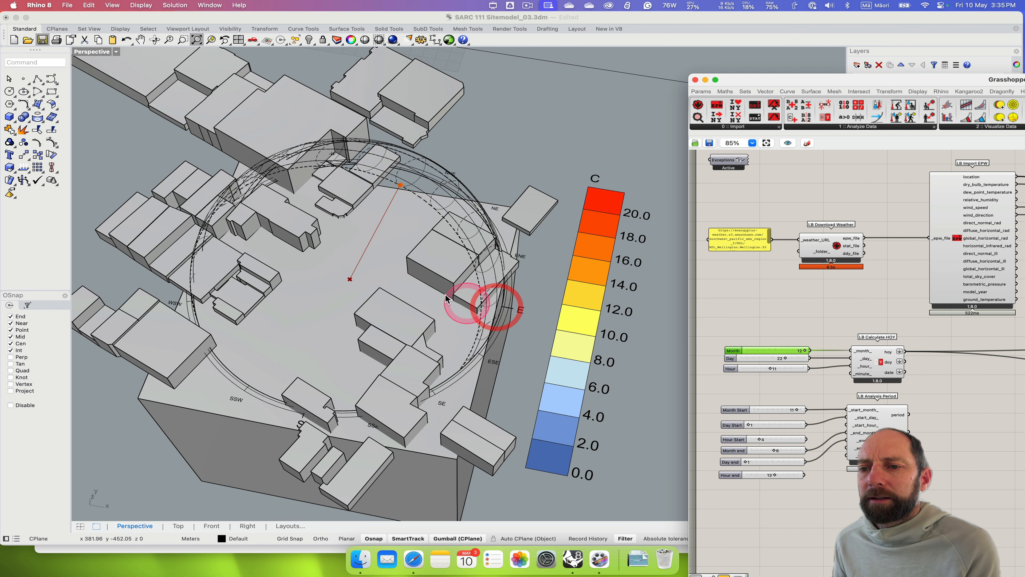
right_click_drag(354, 243, 351, 237)
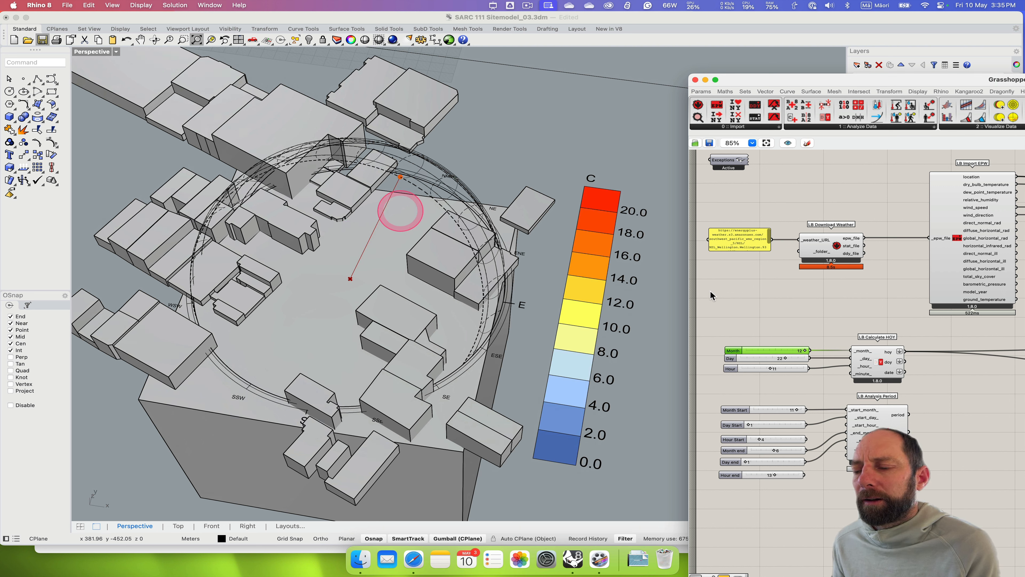
Examine the LB Set Rhino Sun component and its connections from LB Import EPW, LB Calculate HOY and the Boolean Toggle.
right_click_drag(809, 328, 782, 309)
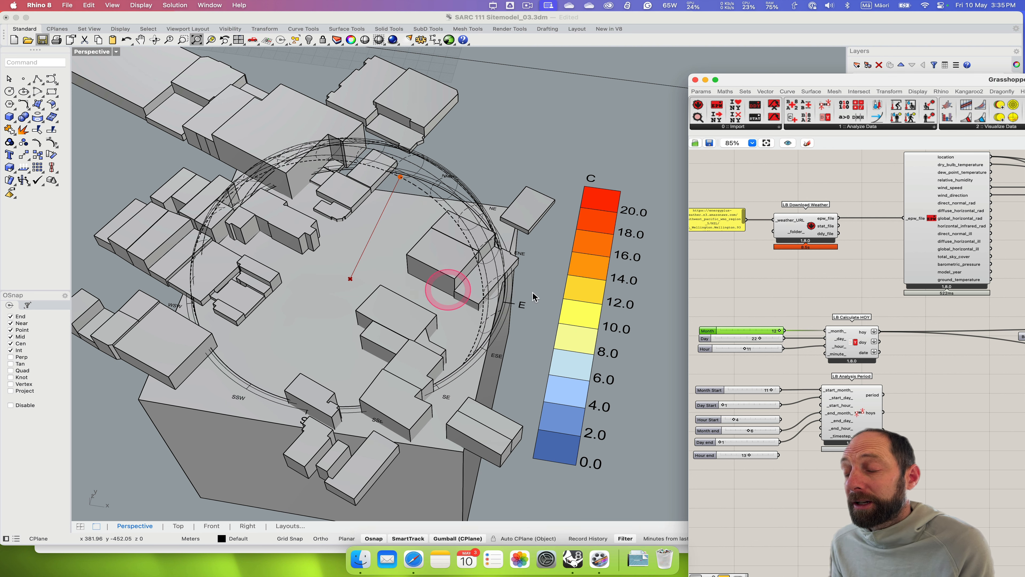
mouse_move(817, 294)
right_mouse_down()
mouse_move(905, 367)
mouse_move(810, 291)
right_mouse_up()
right_click_drag(936, 376, 839, 368)
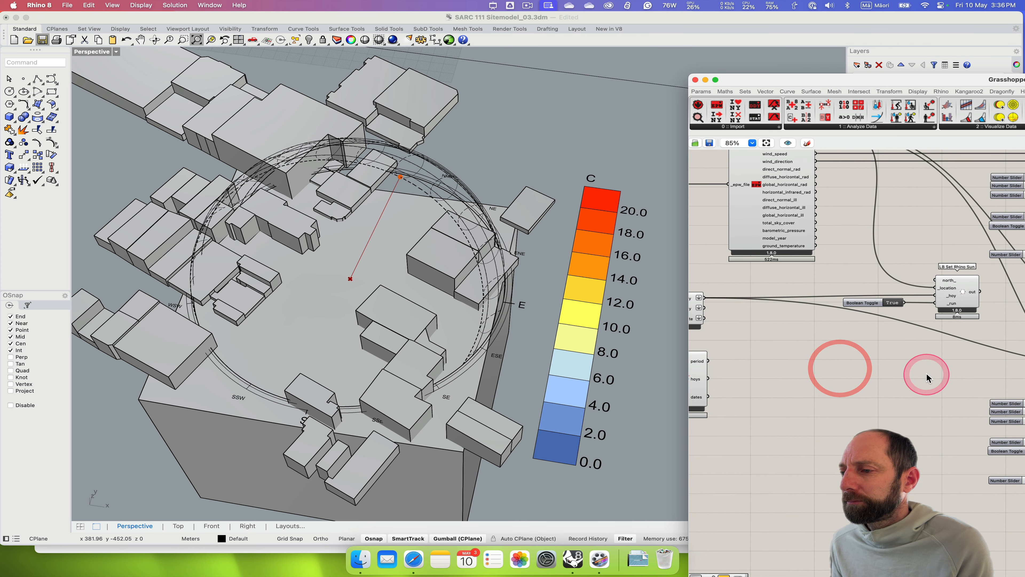
right_click_drag(927, 377, 834, 386)
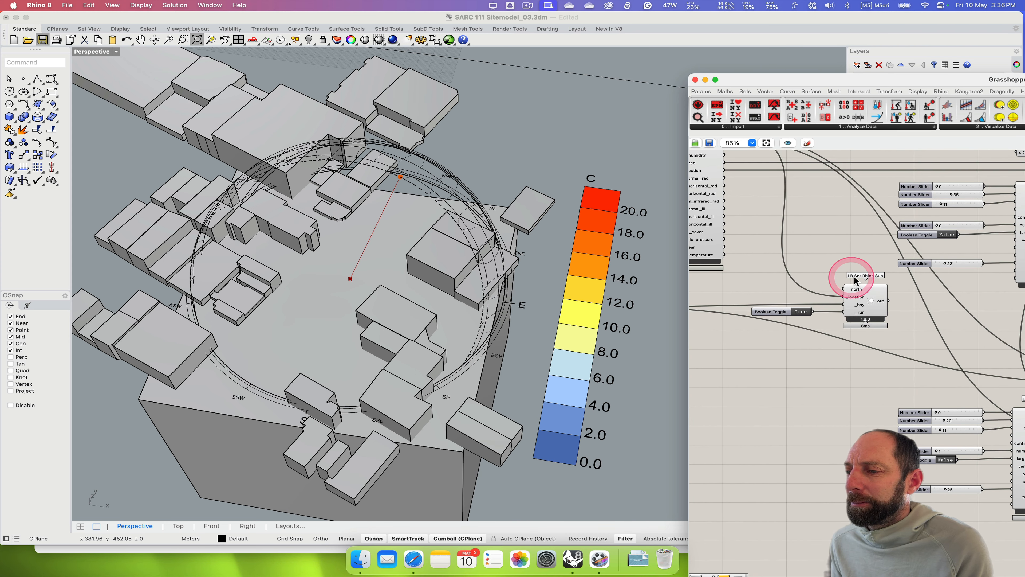
right_click_drag(916, 326, 938, 384)
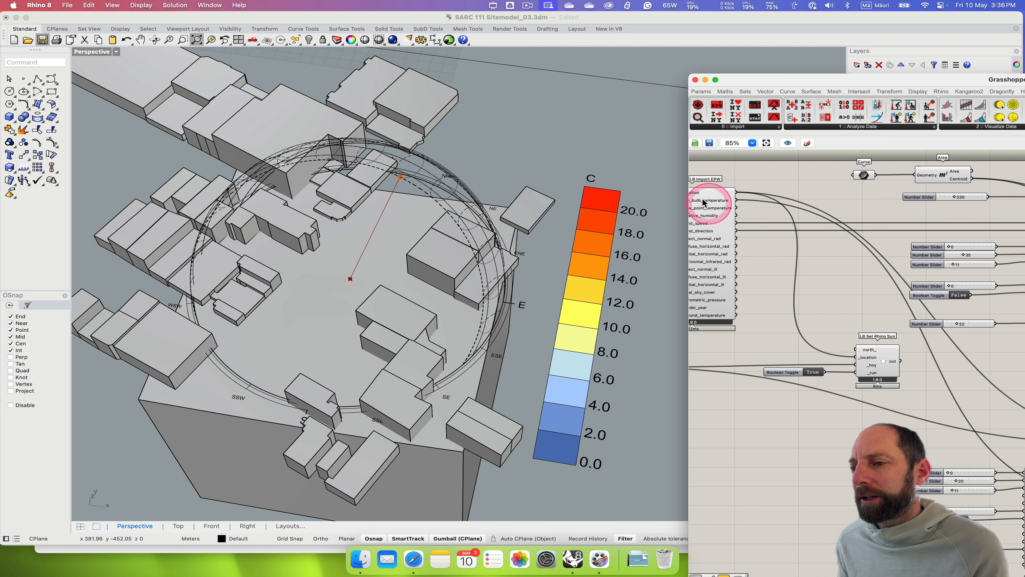
right_click_drag(876, 377, 970, 369)
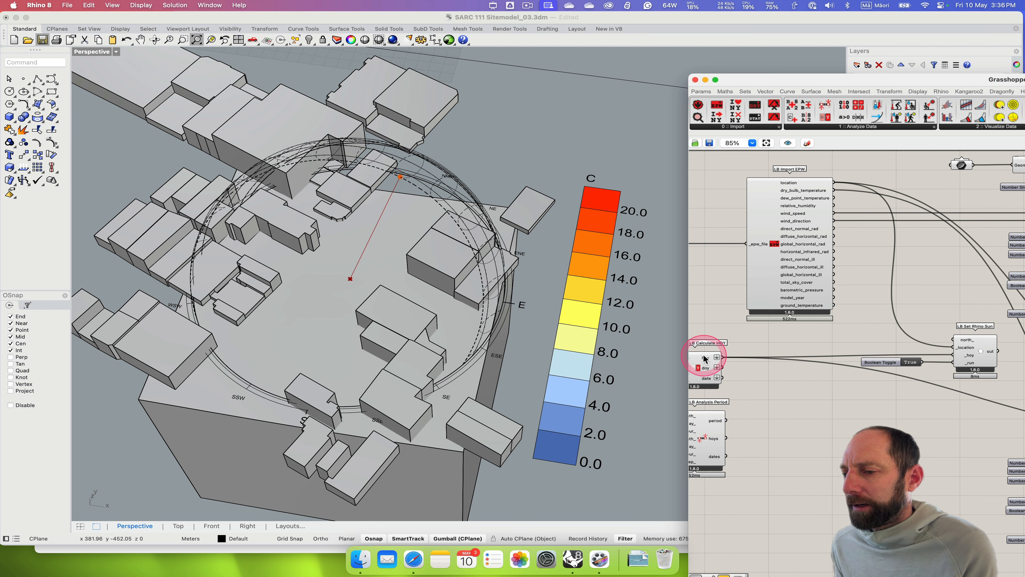
left_click_drag(750, 358, 957, 359)
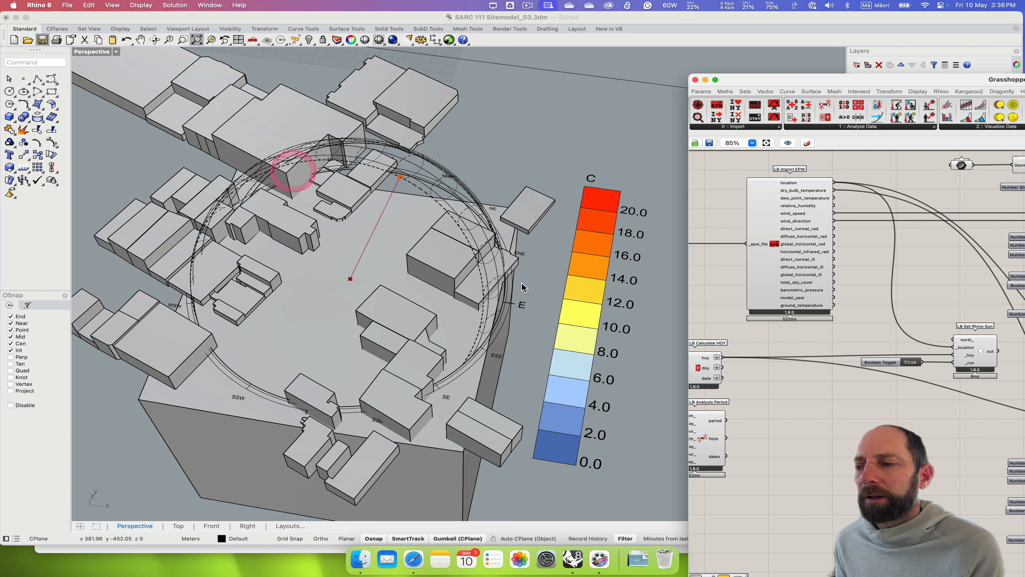
Switch the Perspective viewport to the Rendered display mode.
left_click(116, 53)
left_click(117, 52)
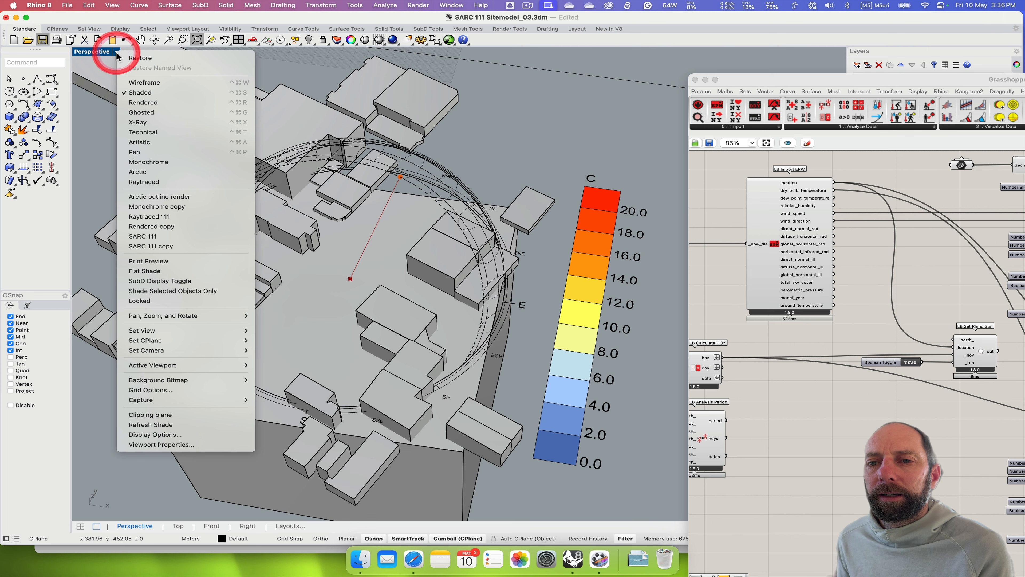
left_click(138, 104)
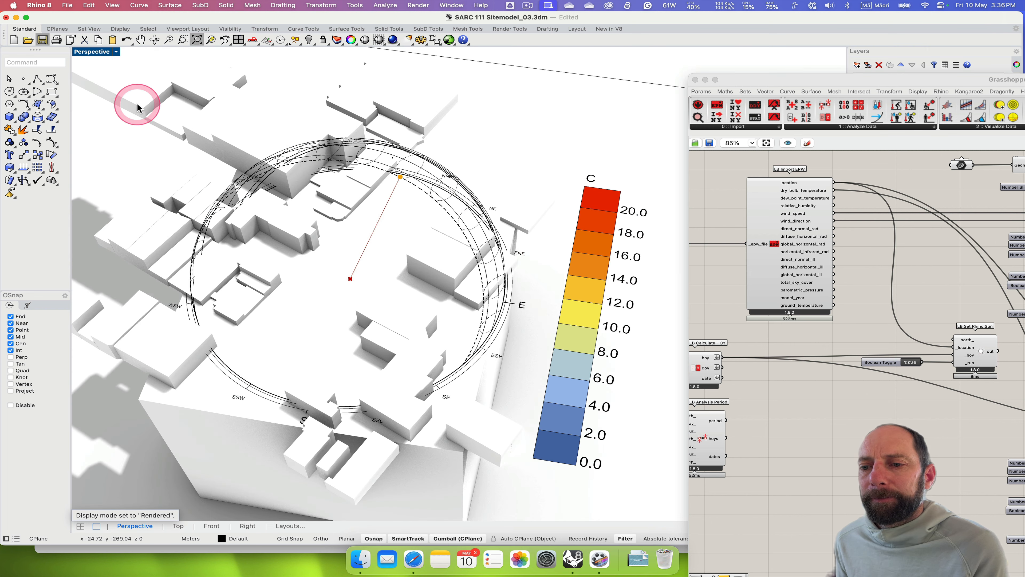
Inspect the rendered buildings and their shadows up close around the site centre.
right_click_drag(282, 209, 281, 204)
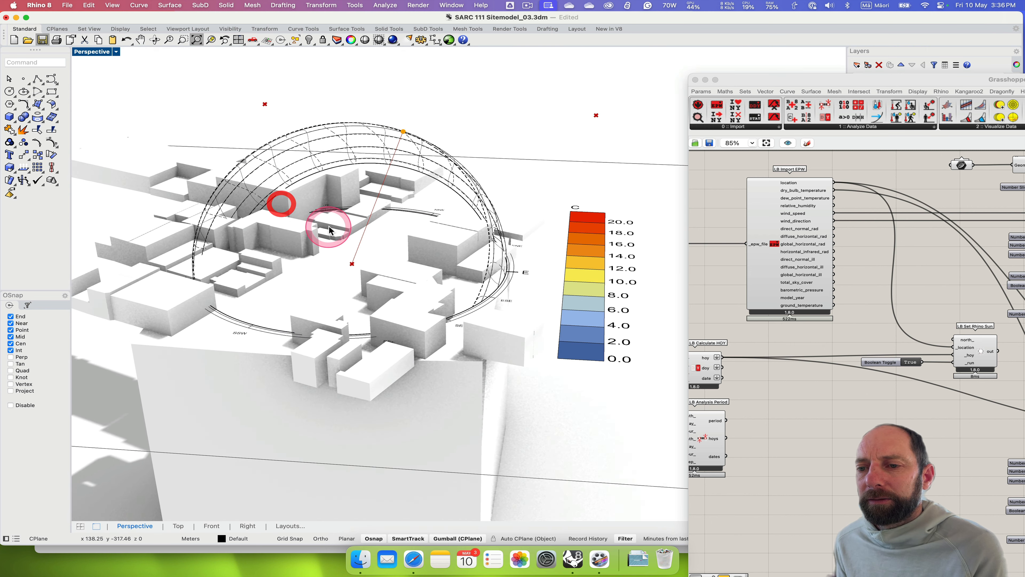
scroll(328, 228, "up", 4)
scroll(329, 226, "up", 8)
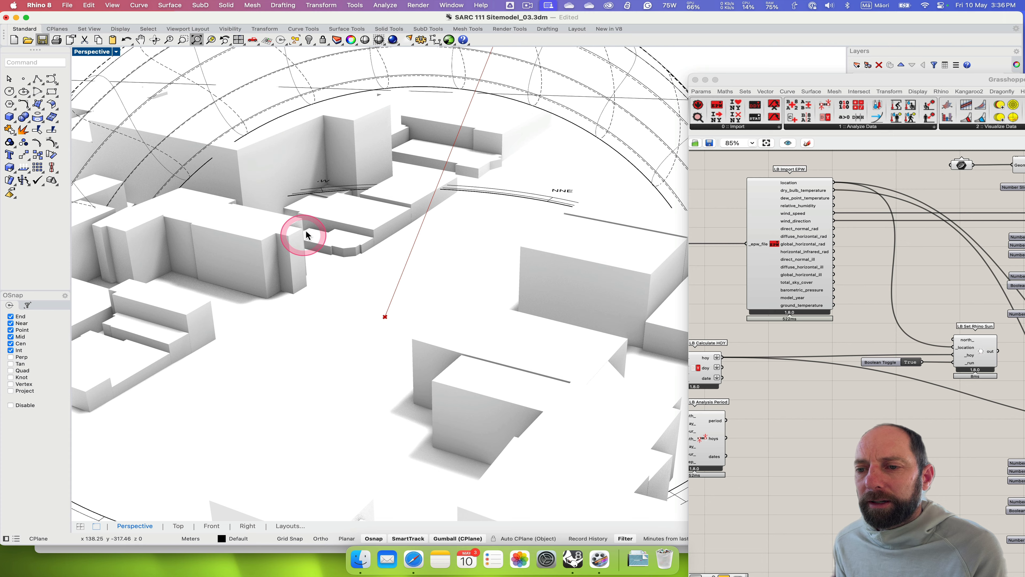
scroll(306, 231, "up", 10)
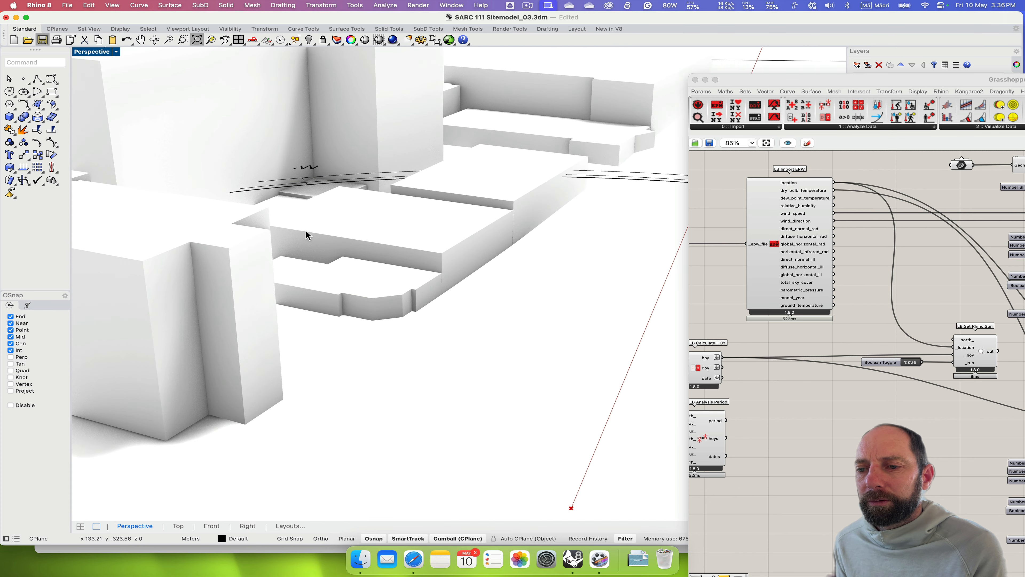
scroll(387, 403, "down", 1, "shift")
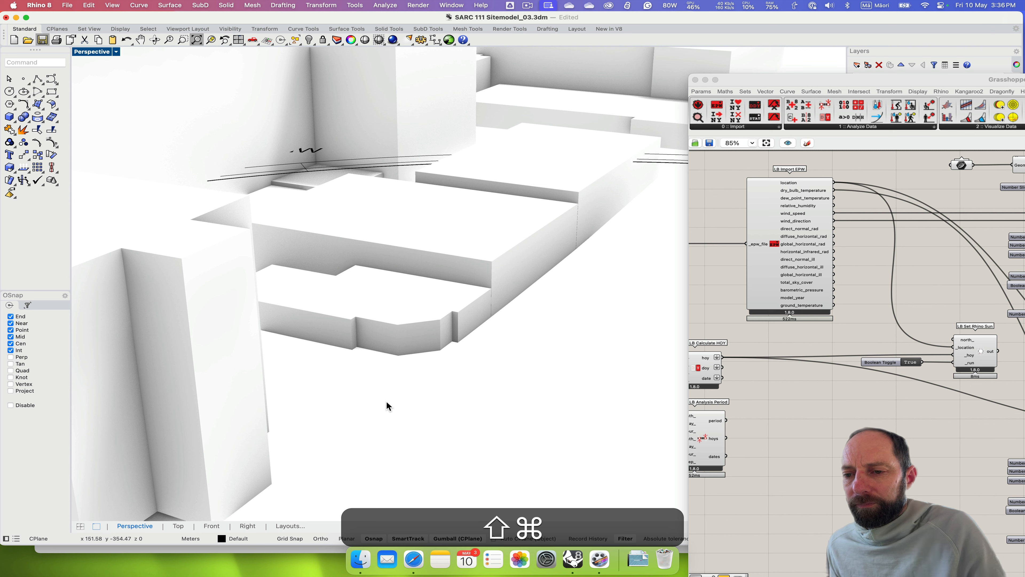
scroll(385, 402, "down", 6, "shift+super")
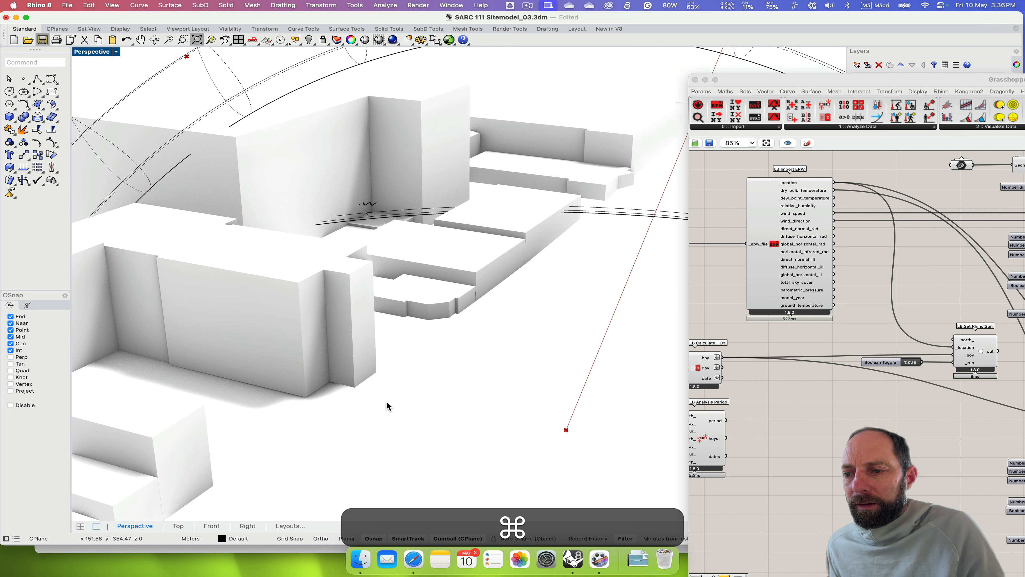
scroll(386, 401, "up", 6, "super")
left_click(407, 408, "super")
scroll(407, 408, "up", 7, "super")
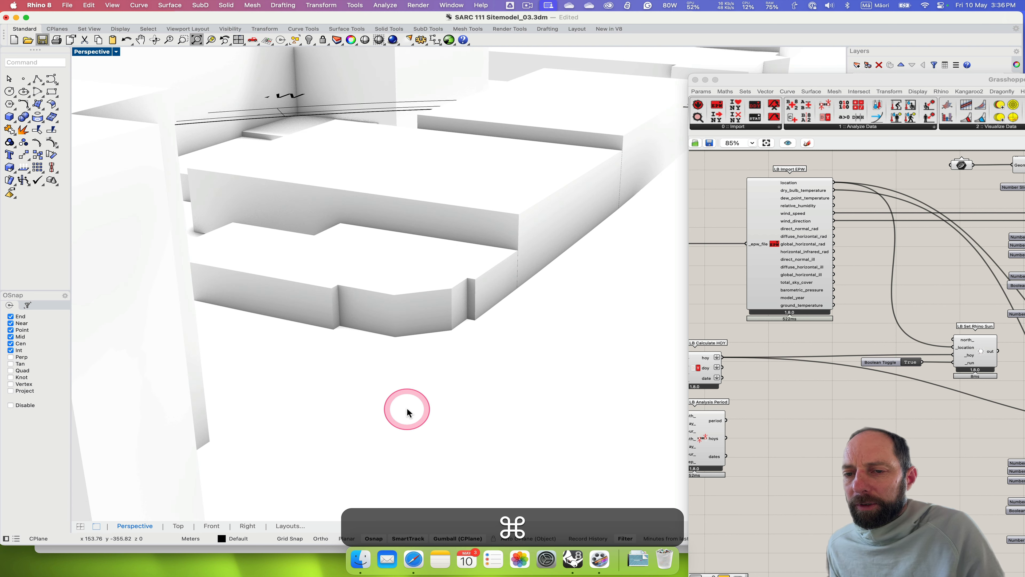
Select the terrain block, zoom the Perspective viewport to it, frame the whole sun path and clear the selection.
left_click(117, 54)
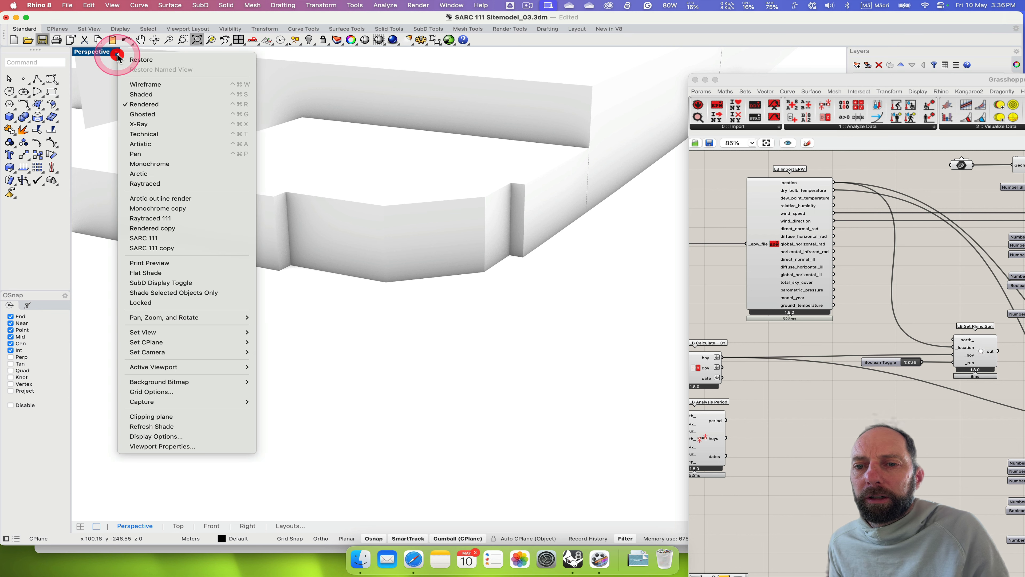
left_click(116, 49)
left_click(211, 40)
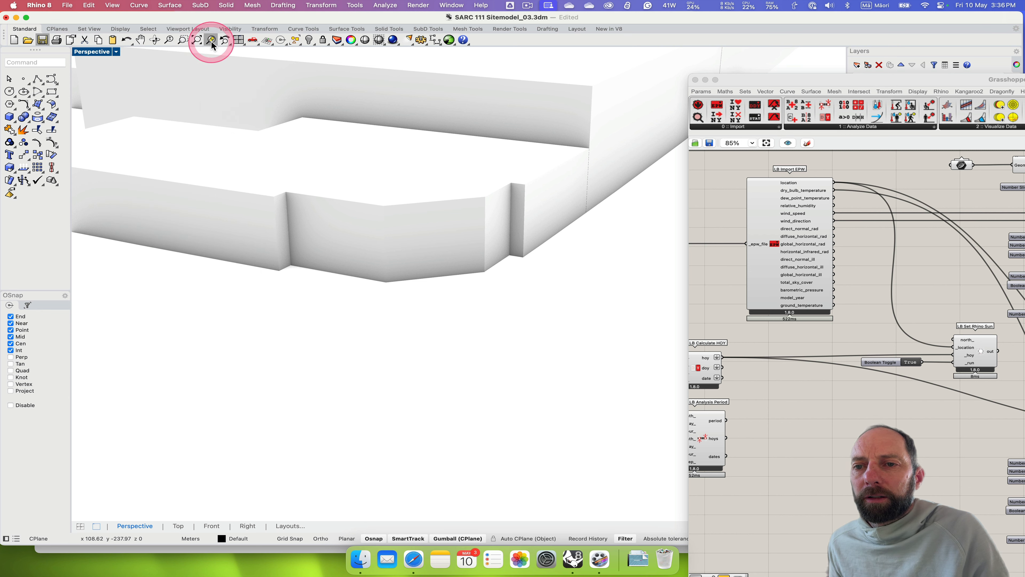
left_click(401, 439)
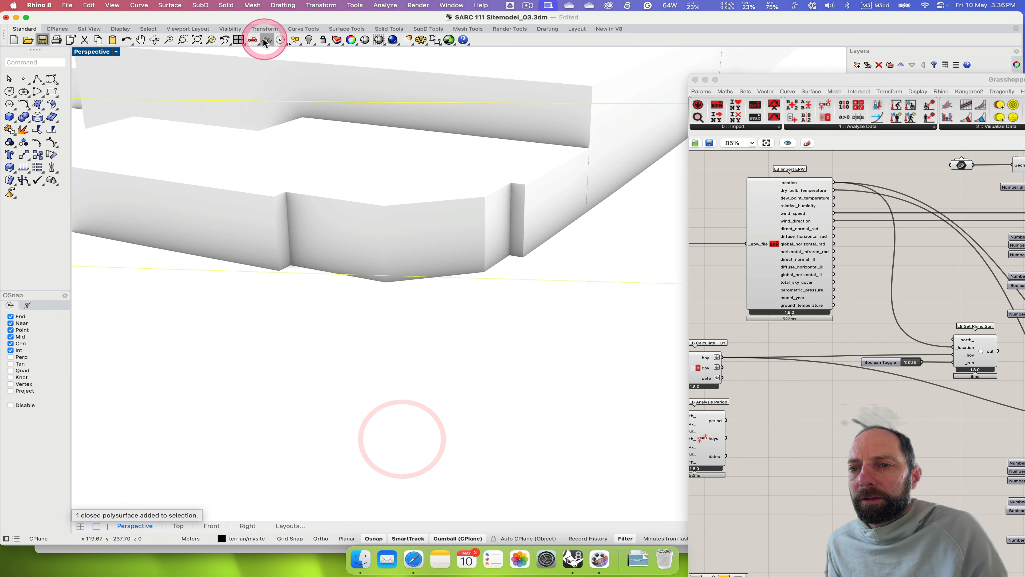
left_click(213, 42)
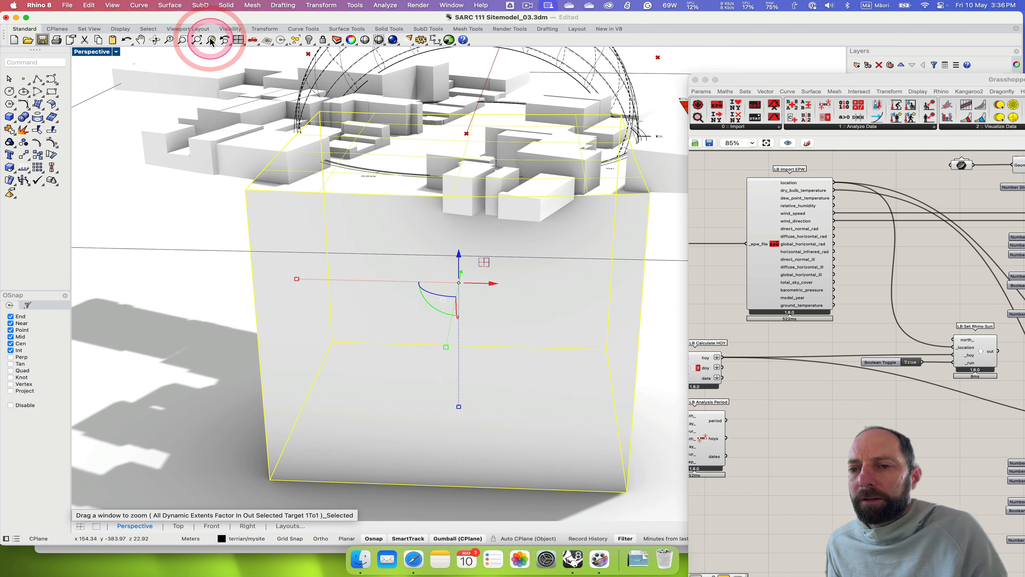
mouse_move(434, 291)
right_mouse_down()
mouse_move(419, 306)
mouse_move(434, 284)
right_mouse_up()
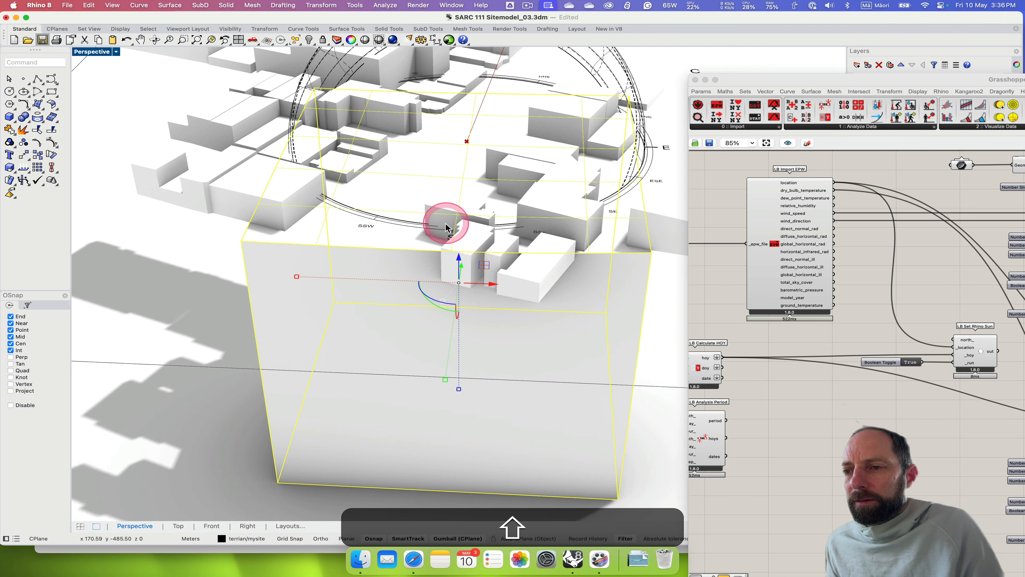
right_click_drag(447, 224, 361, 367, "shift")
right_click_drag(377, 323, 377, 314)
left_click(505, 95)
Set the Month slider to 6 and the Hour slider to 15 on the LB Calculate HOY component.
left_click(838, 450)
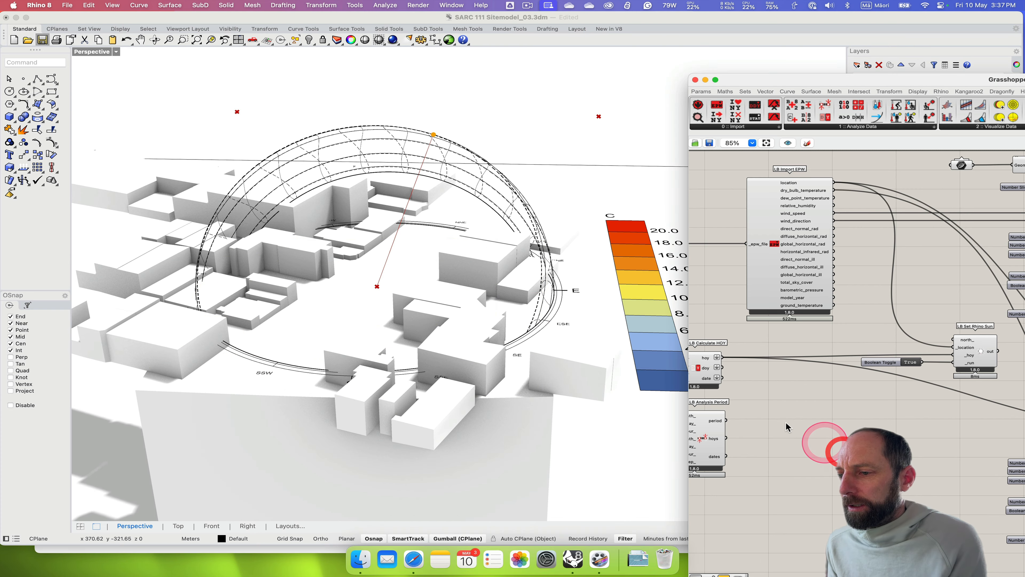
right_click_drag(775, 410, 916, 417)
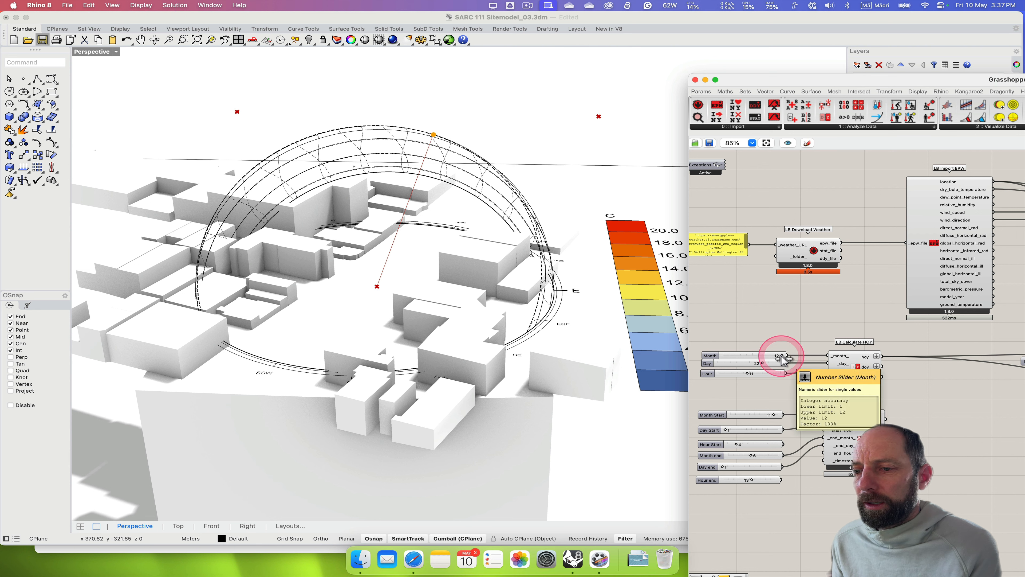
left_click_drag(781, 357, 751, 359)
left_click_drag(747, 374, 758, 375)
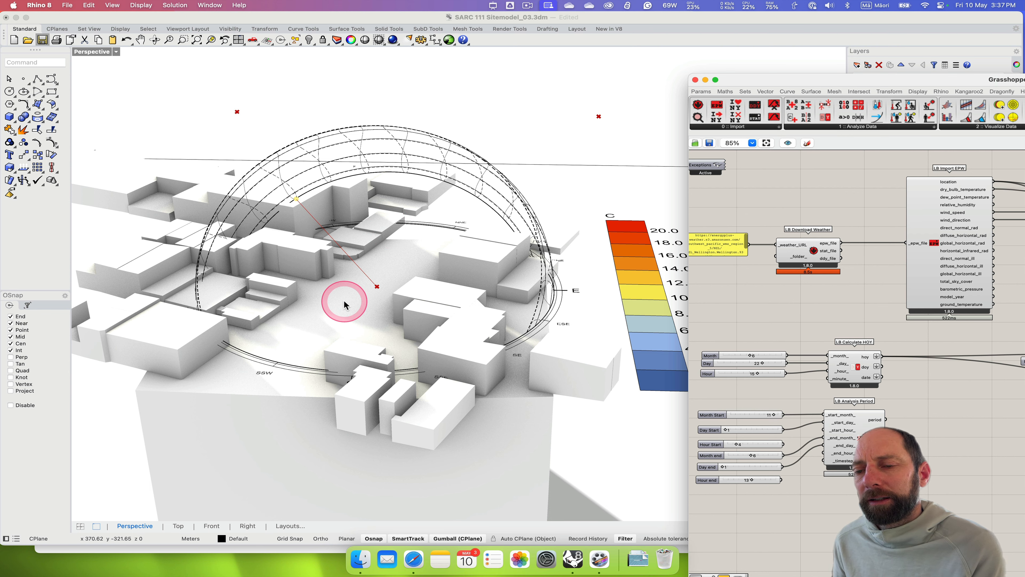
View the winter afternoon shadows across the site from several angles in the Perspective viewport.
mouse_move(343, 298)
right_mouse_down()
mouse_move(355, 299)
mouse_move(345, 298)
right_mouse_up()
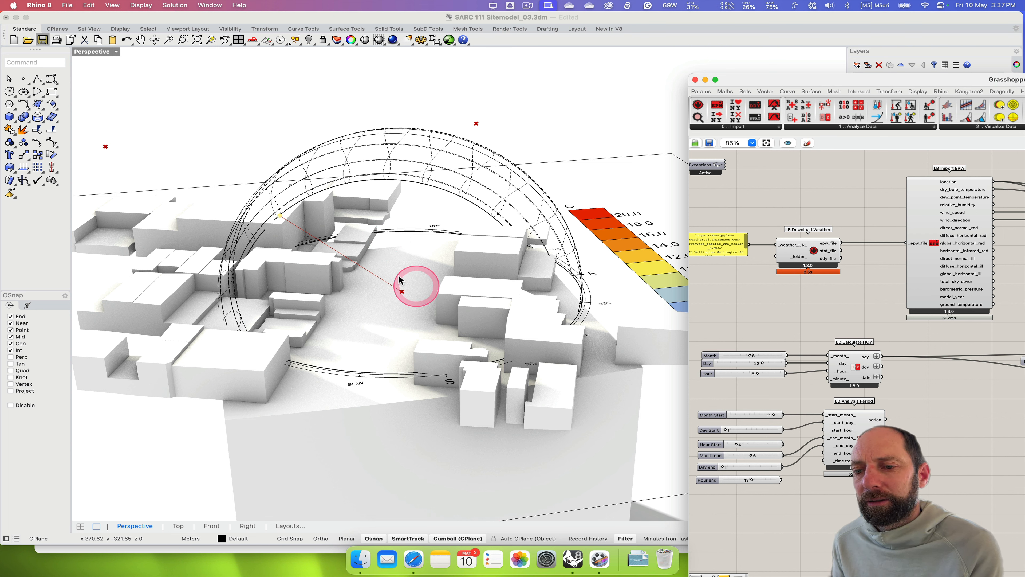
mouse_move(370, 320)
right_mouse_down()
mouse_move(389, 305)
mouse_move(366, 327)
right_mouse_up()
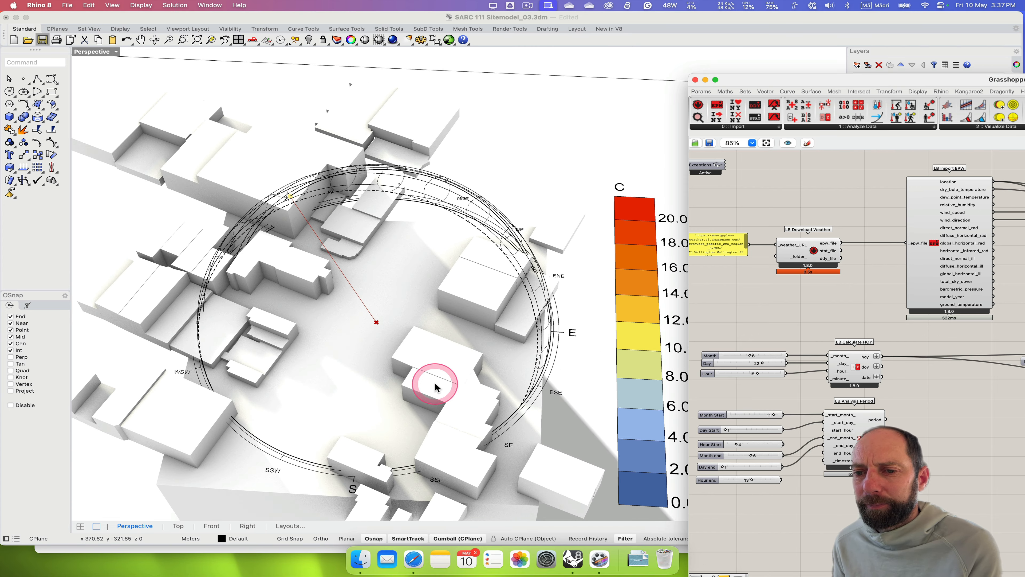
right_click_drag(394, 403, 383, 360)
Examine the LB Calculate HOY and LB Analysis Period components up close on the Grasshopper canvas.
right_click_drag(836, 388, 816, 376)
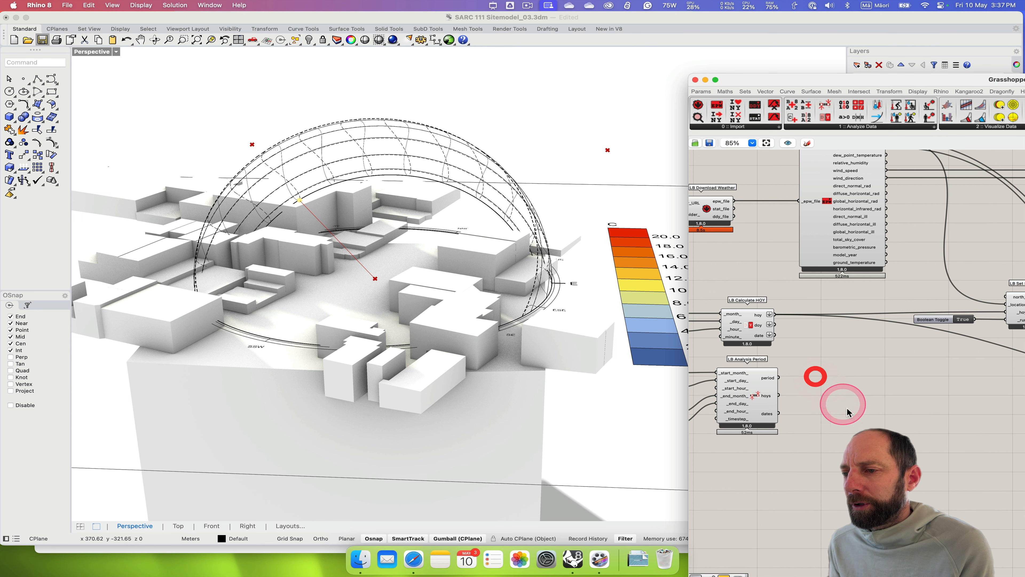
right_click_drag(847, 407, 888, 397)
scroll(841, 410, "down", 3)
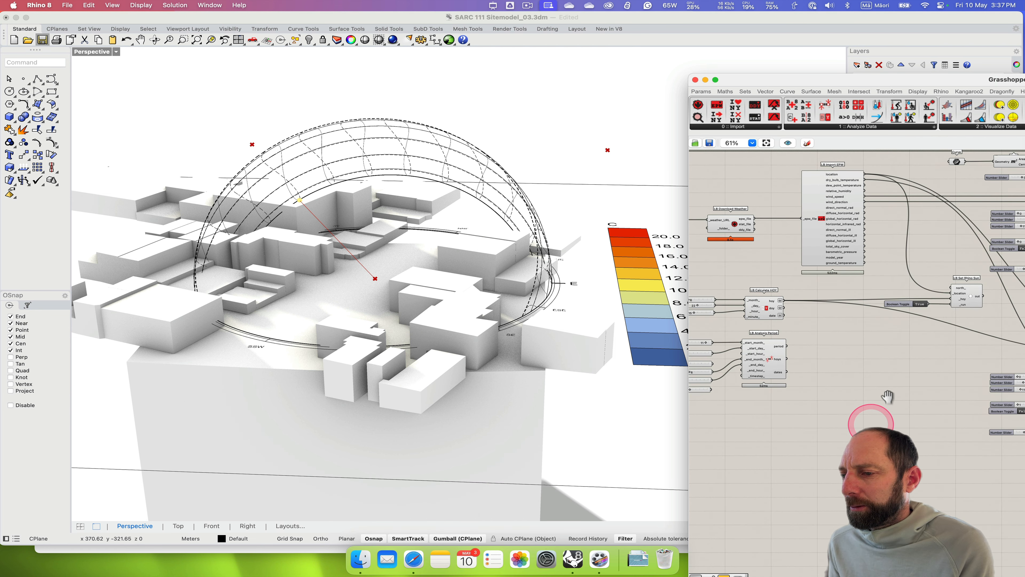
scroll(758, 377, "up", 5)
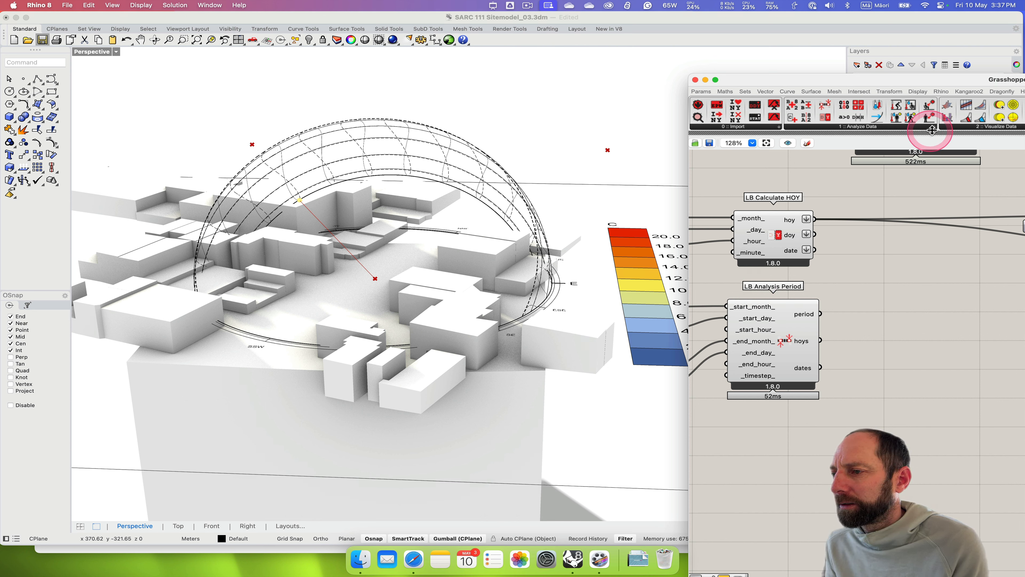
Locate LB Analysis Period among Ladybug's Analyze Data components and examine its month, day and hour sliders on the canvas.
left_click(935, 128)
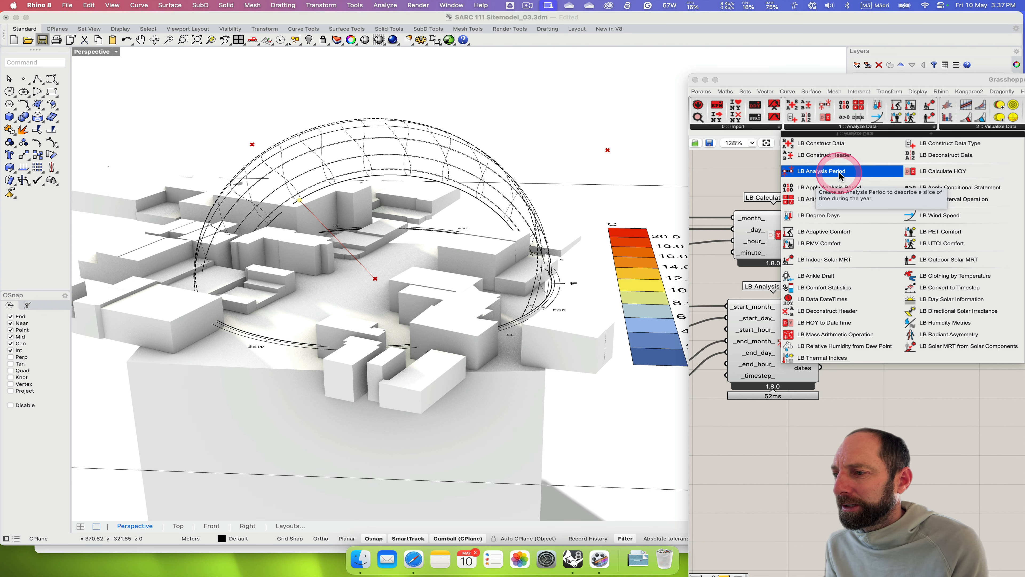
left_click(838, 481)
right_click_drag(780, 450, 885, 430)
right_click_drag(820, 432, 906, 425)
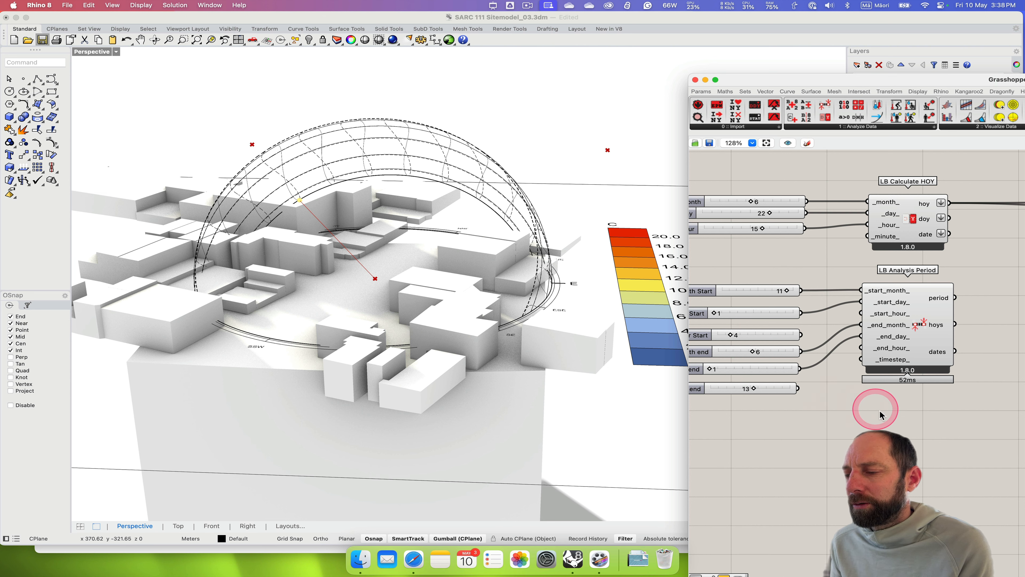
right_click_drag(882, 412, 804, 377)
scroll(834, 419, "up", 3)
scroll(834, 418, "down", 6)
scroll(805, 386, "down", 1)
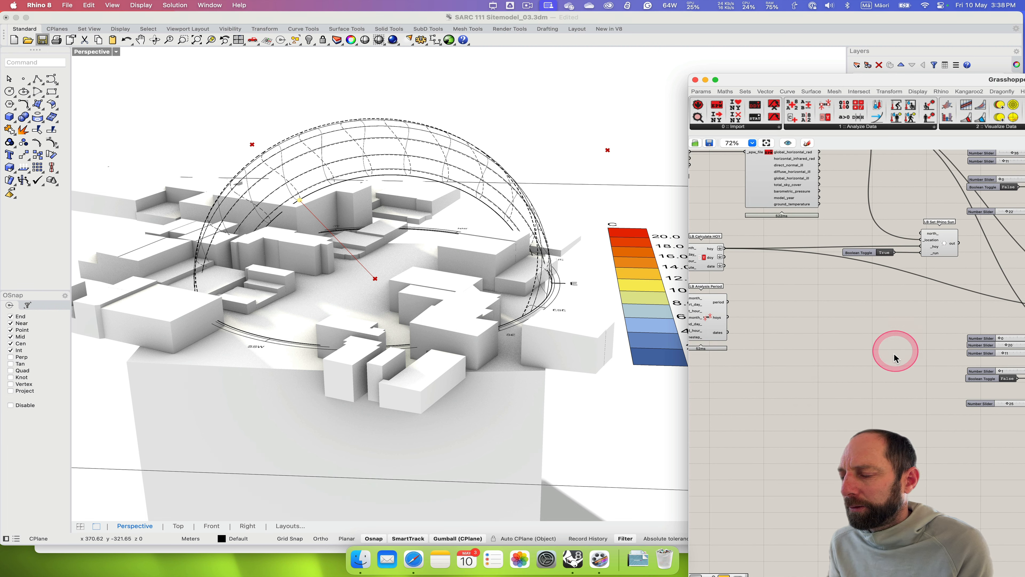
Widen the Grasshopper window and connect the hoys output of LB Analysis Period to the hoys_ input of LB SunPath.
right_click_drag(891, 350, 874, 344)
left_click_drag(714, 294, 732, 298)
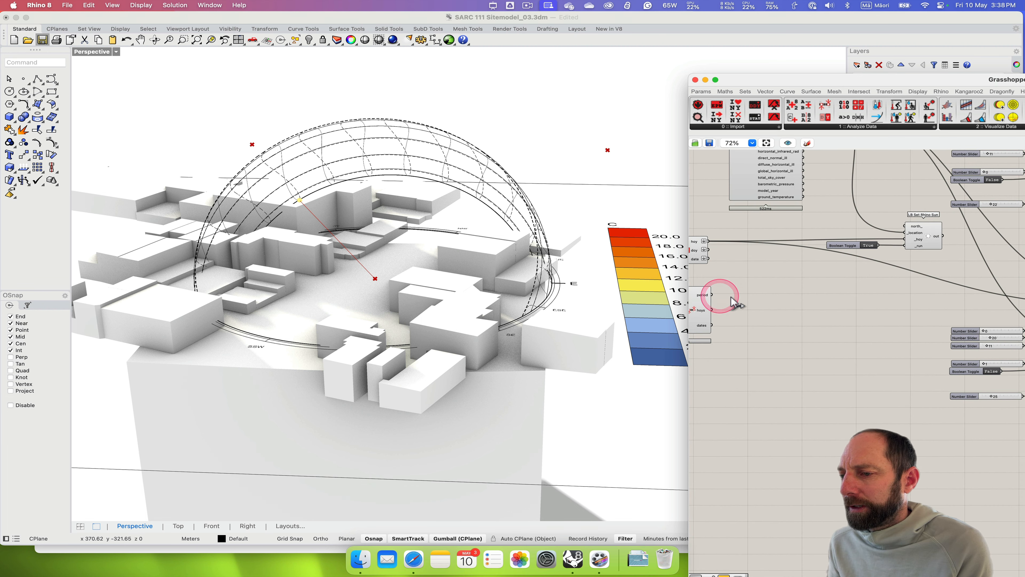
left_click_drag(1009, 297, 860, 295)
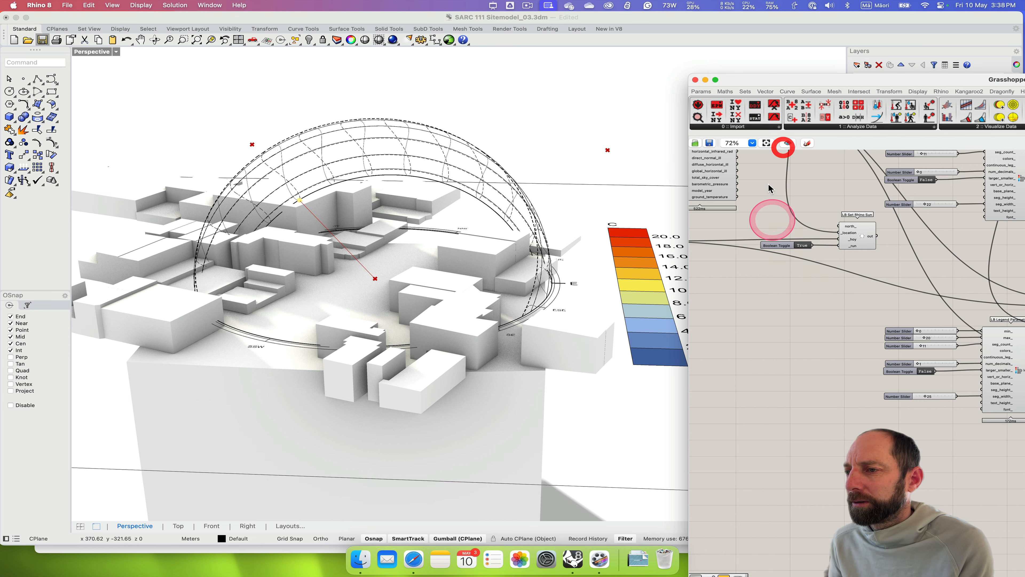
left_click_drag(774, 83, 602, 46)
left_click(516, 293)
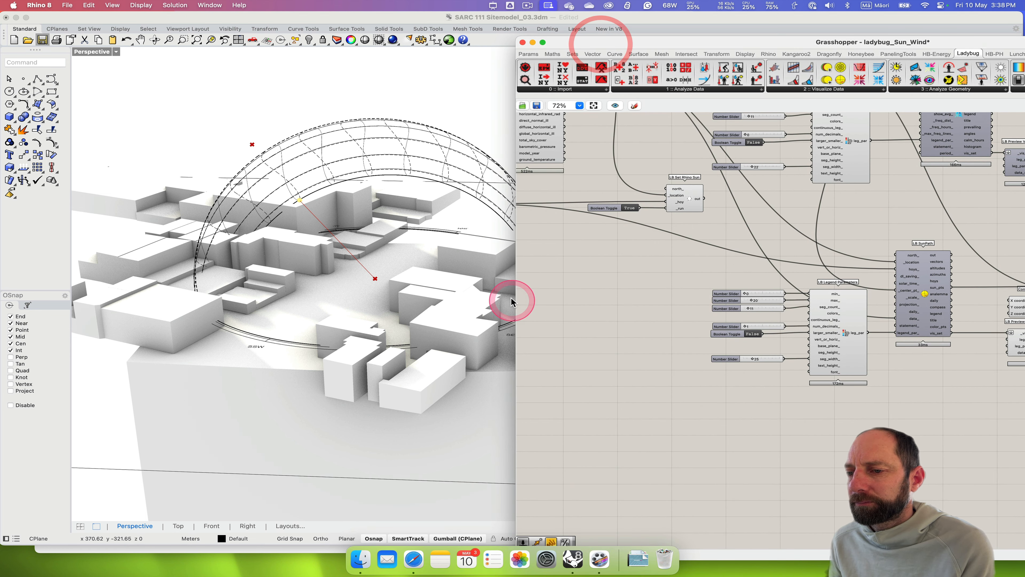
left_click_drag(517, 290, 412, 291)
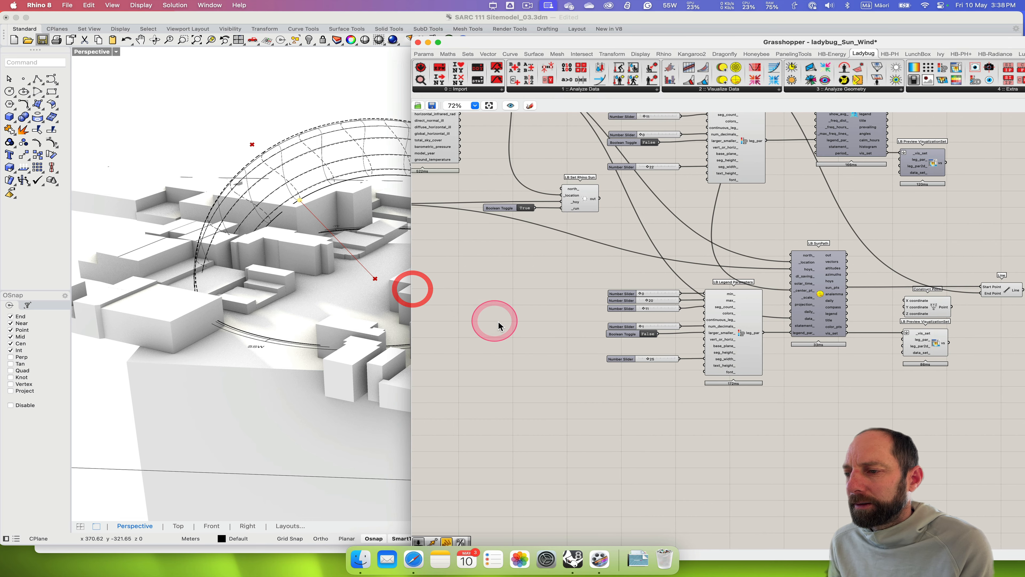
right_click_drag(492, 321, 657, 355)
left_click(516, 297)
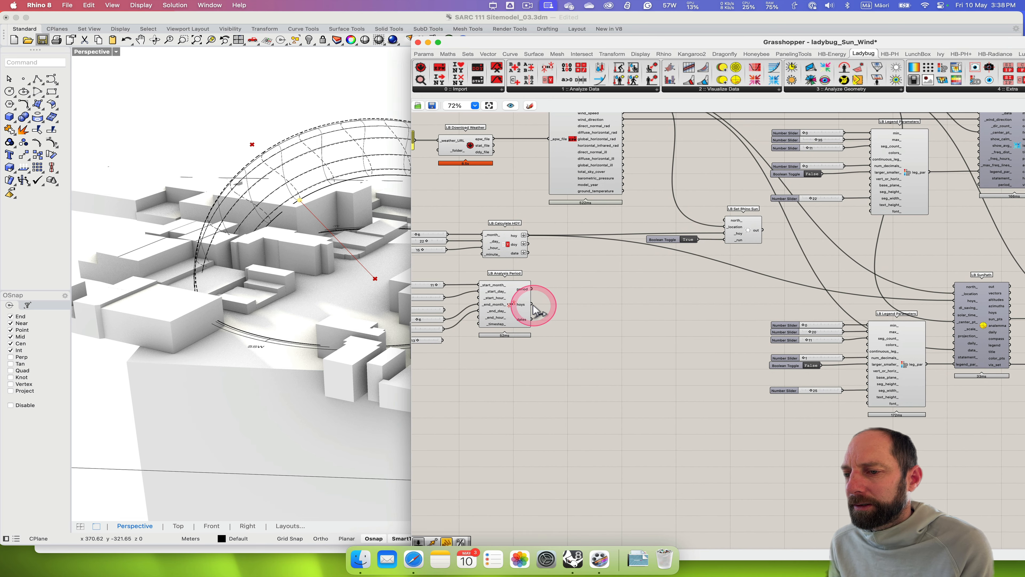
left_click_drag(532, 305, 956, 304)
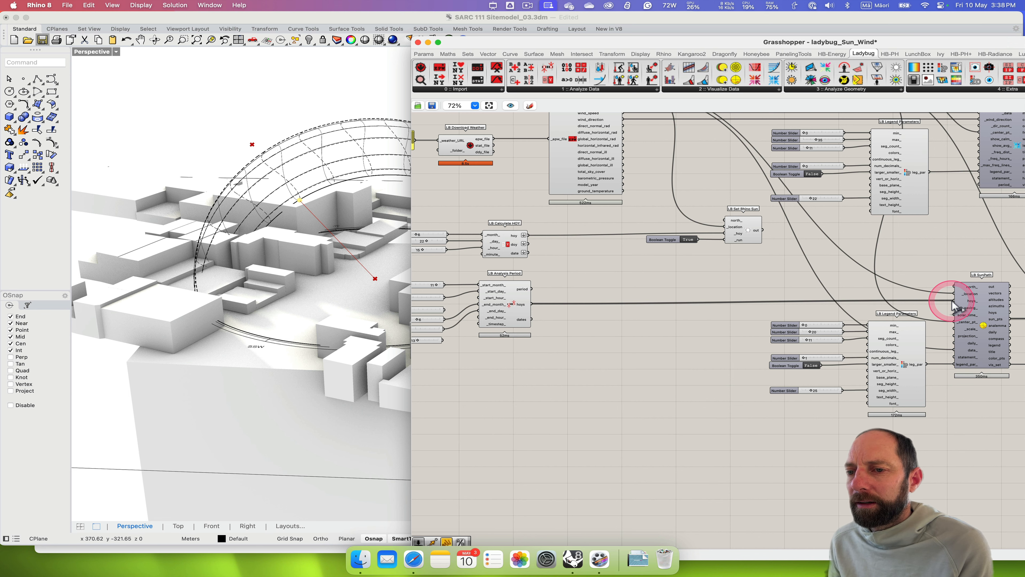
Uncover the Perspective viewport and turn off the preview of the Line component that draws the red sun rays.
left_click_drag(508, 43, 677, 60)
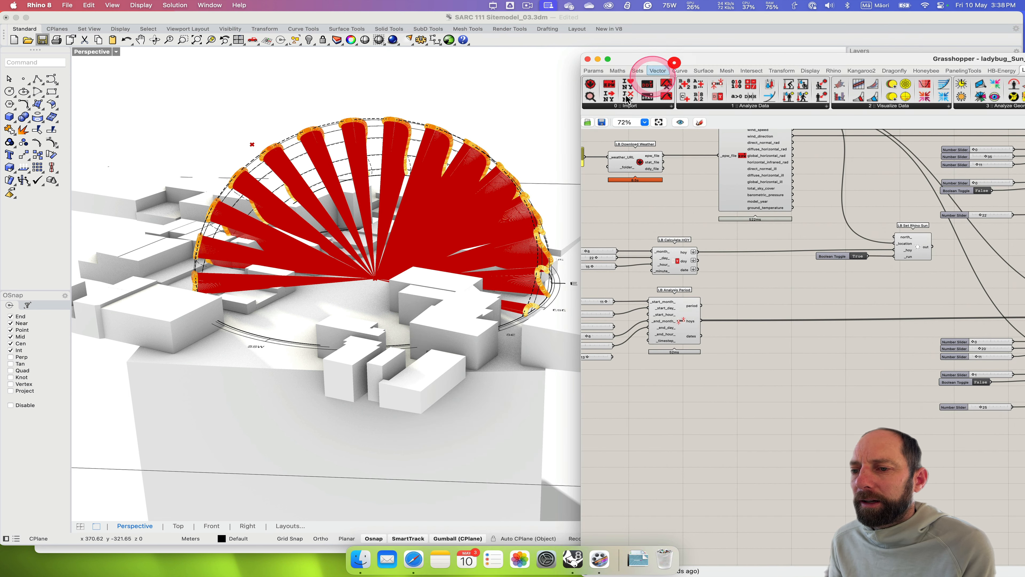
right_click_drag(406, 254, 384, 270)
right_click_drag(750, 394, 623, 346)
right_click_drag(801, 402, 645, 392)
right_click_drag(832, 412, 721, 408)
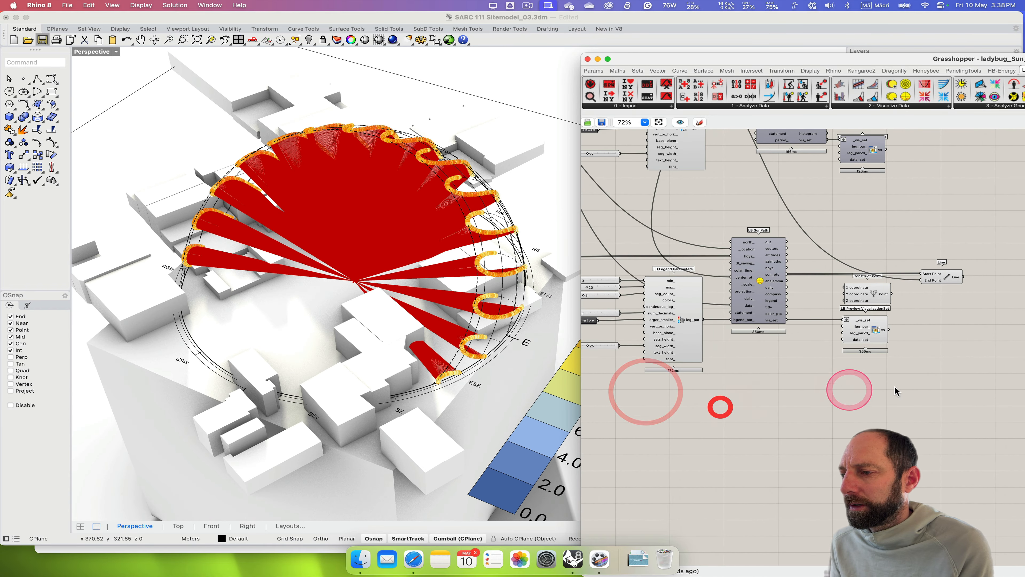
right_click(947, 280)
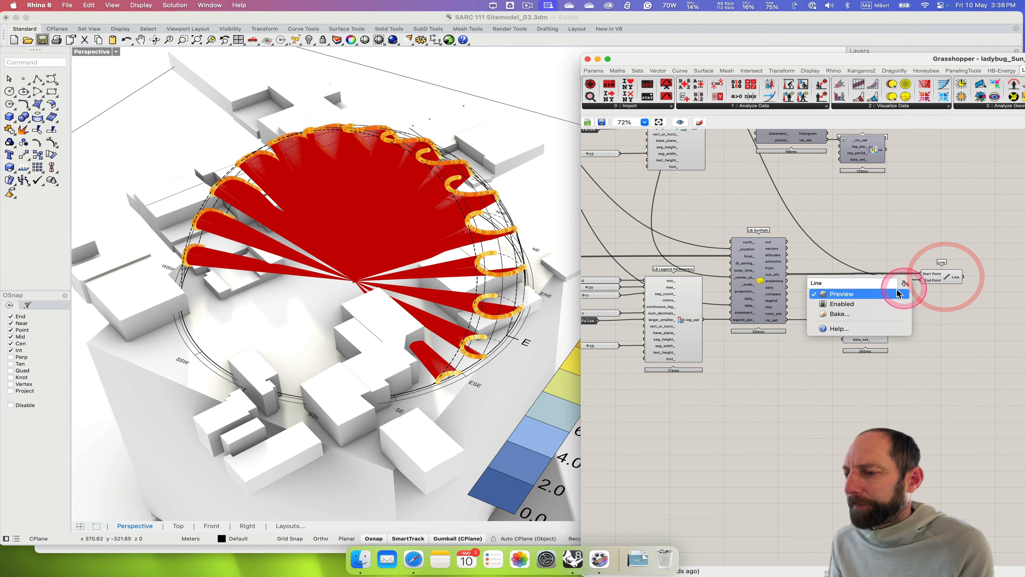
left_click(865, 299)
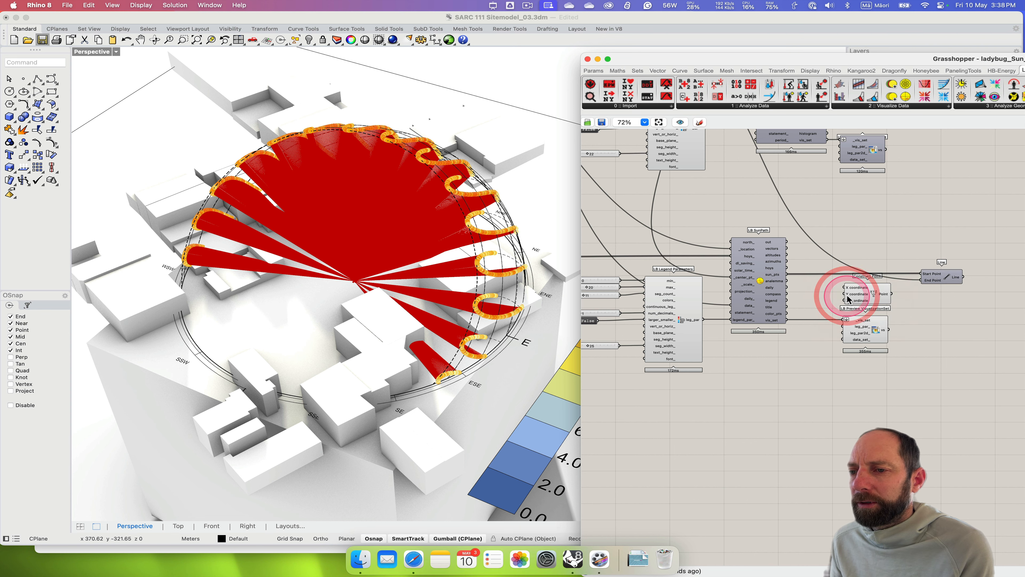
Set the LB Analysis Period's Month Start slider to 1 and Month end slider to 12.
right_click_drag(637, 258, 718, 266)
right_click_drag(364, 285, 376, 305)
right_click_drag(709, 394, 965, 387)
right_click_drag(695, 342, 739, 347)
scroll(717, 314, "up", 3)
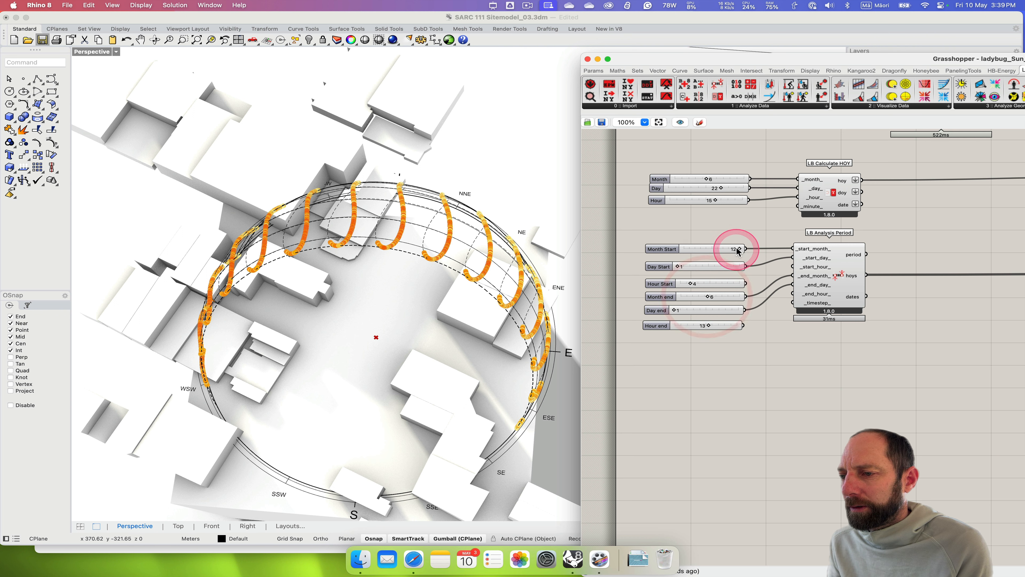
left_click(680, 248)
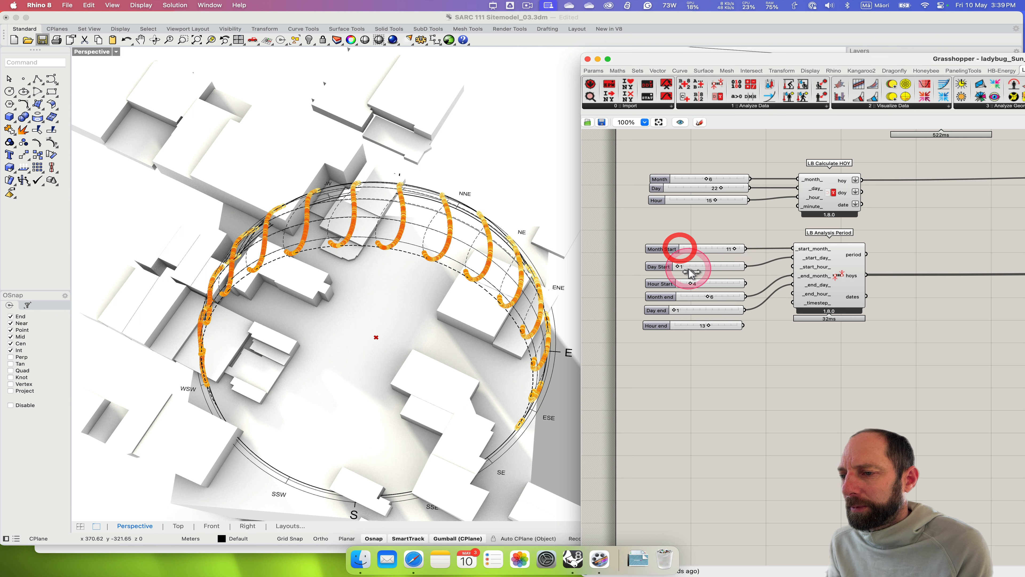
left_click(707, 298)
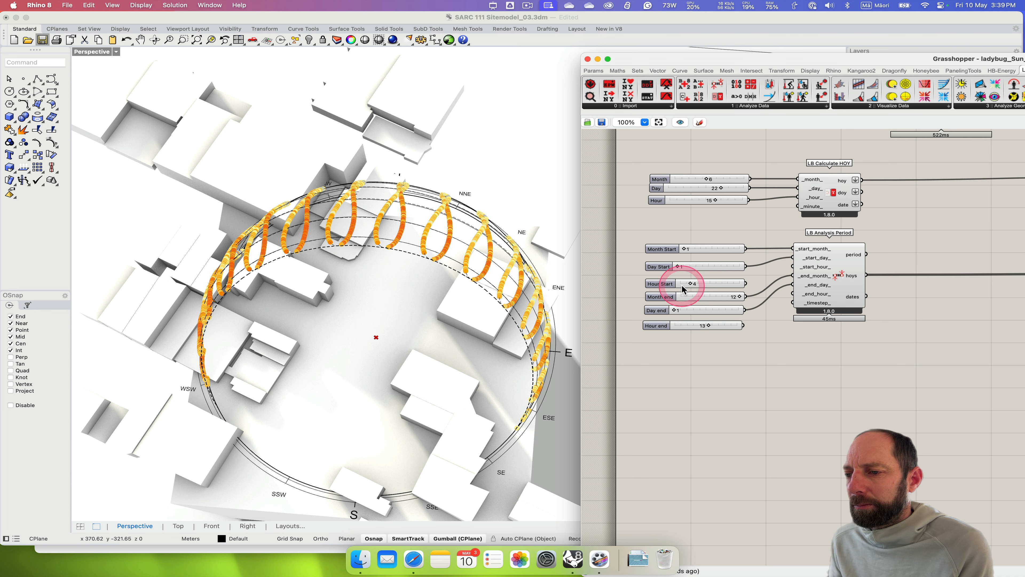
right_click_drag(458, 278, 465, 242)
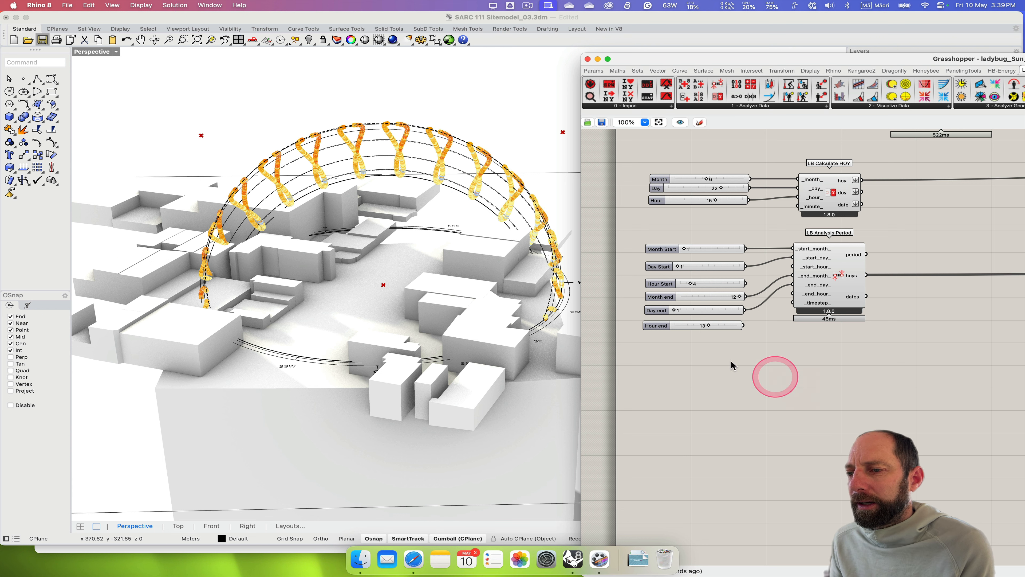
Bake the sun path's LB Preview VisualizationSet component into the Rhino model with the Default layer attributes.
left_click_drag(637, 65, 778, 65)
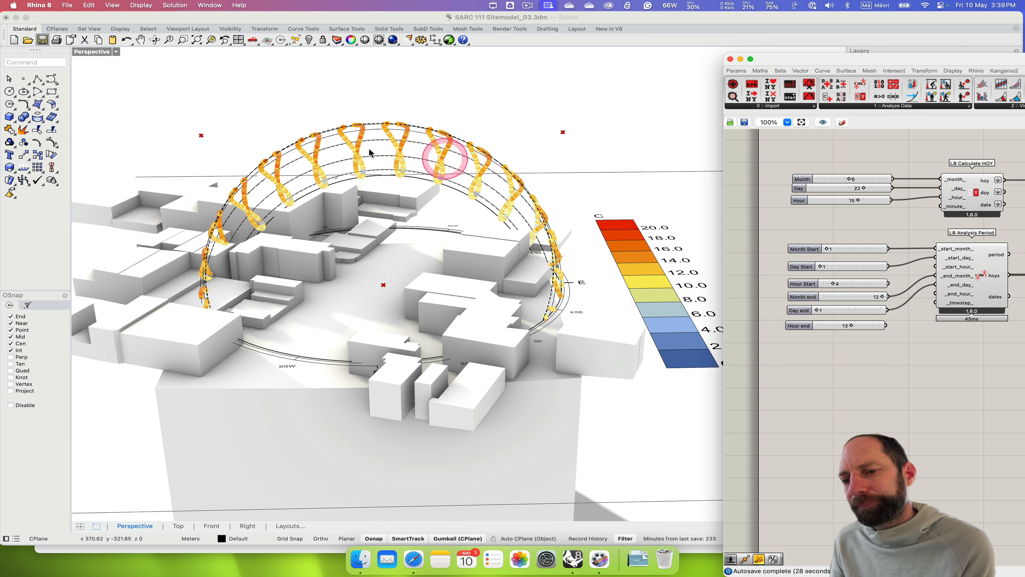
right_click_drag(943, 381, 803, 398)
right_click_drag(909, 389, 801, 373)
right_click_drag(874, 388, 769, 355)
right_click_drag(904, 412, 807, 396)
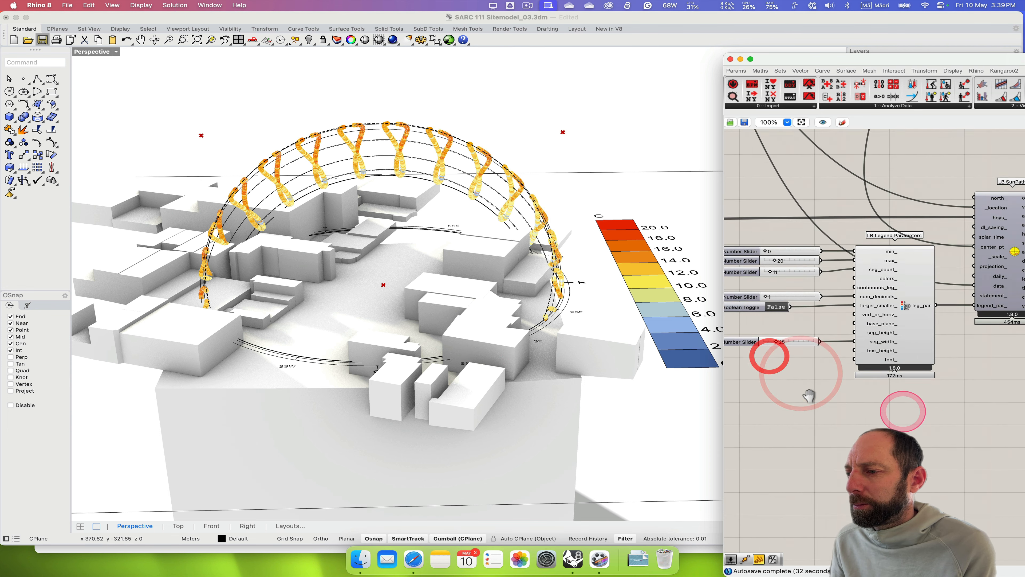
right_click_drag(938, 425, 830, 401)
mouse_move(942, 406)
right_mouse_down()
mouse_move(811, 415)
mouse_move(886, 413)
right_mouse_up()
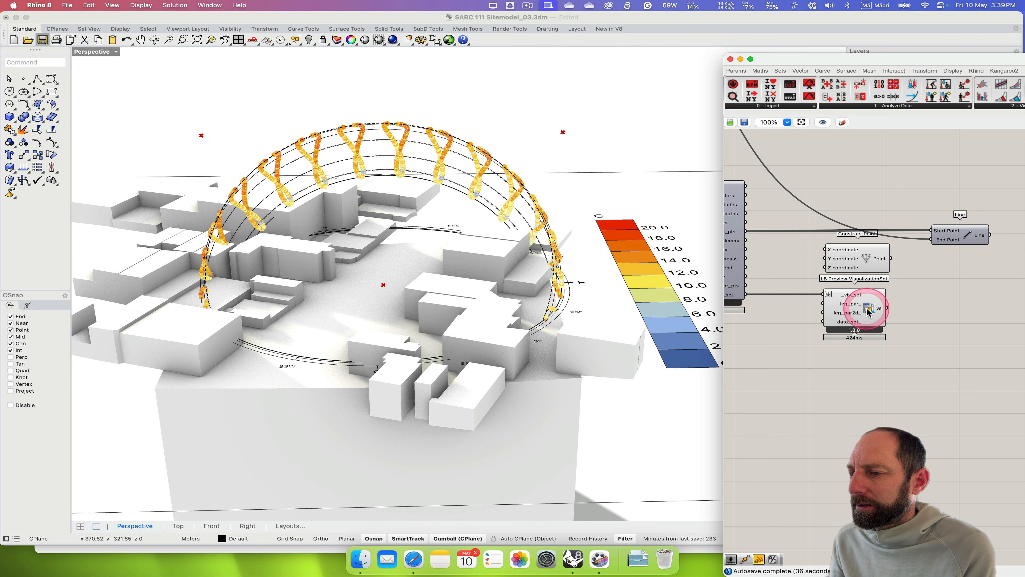
right_click(870, 313)
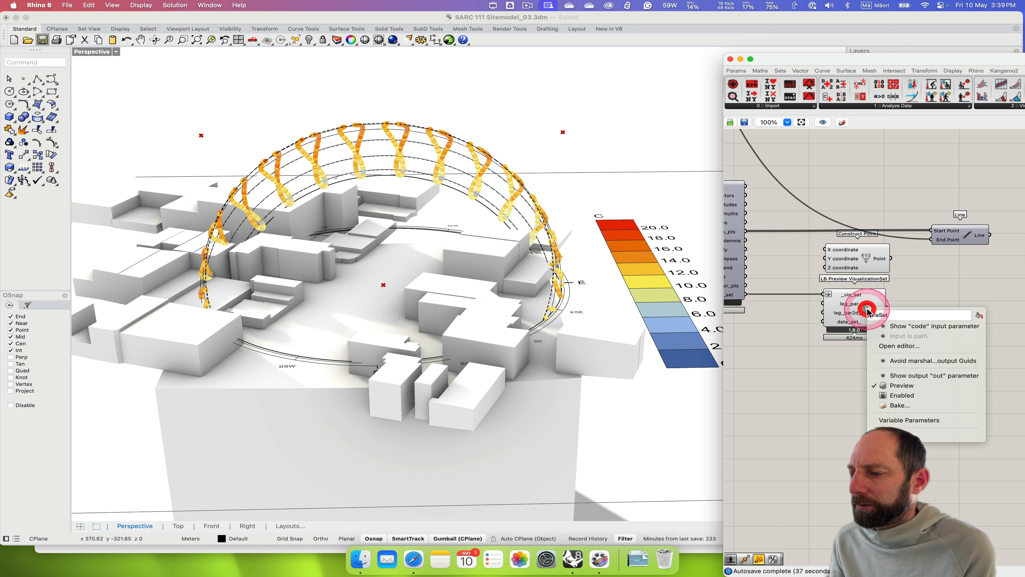
left_click(899, 405)
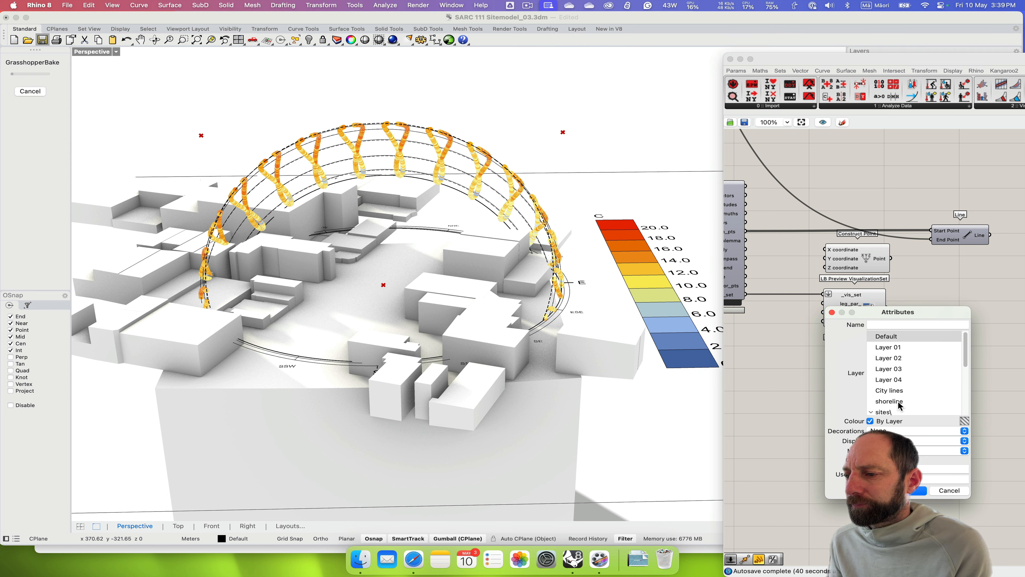
left_click(913, 492)
left_click(894, 131)
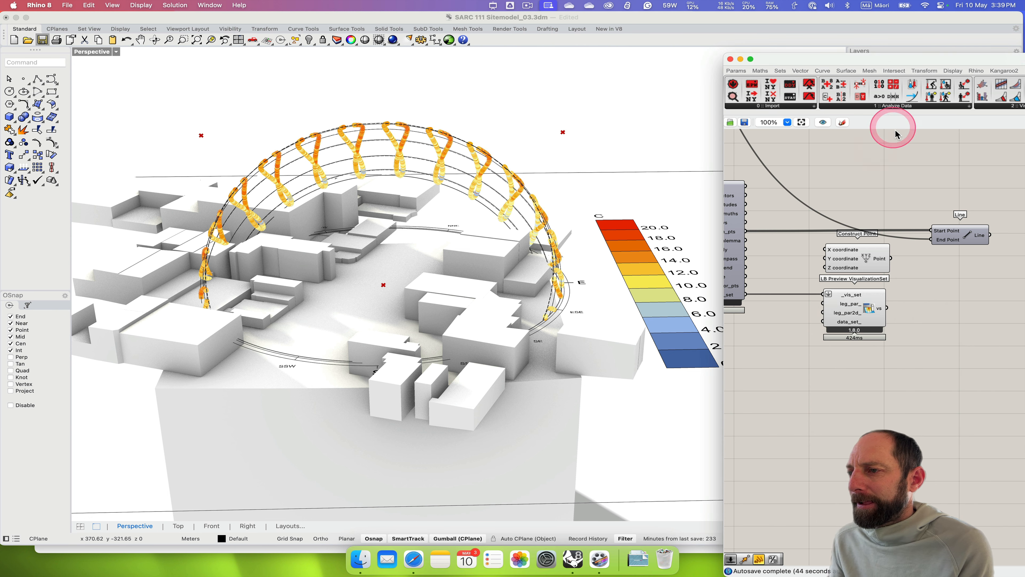
left_click(879, 83)
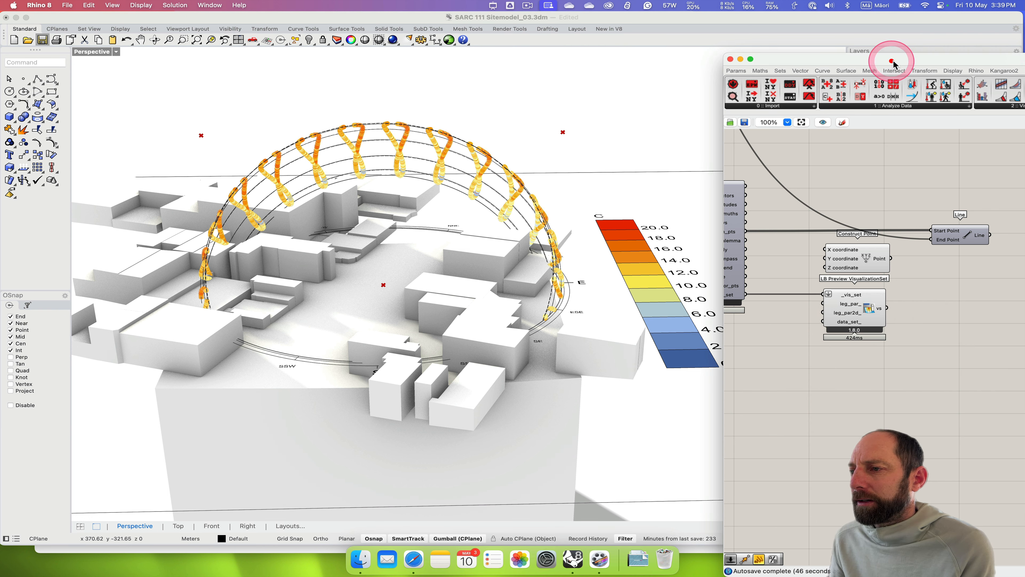
Save the ladybug_Sun_Wind definition and close the Grasshopper window.
left_click_drag(892, 61, 639, 61)
left_click(685, 136)
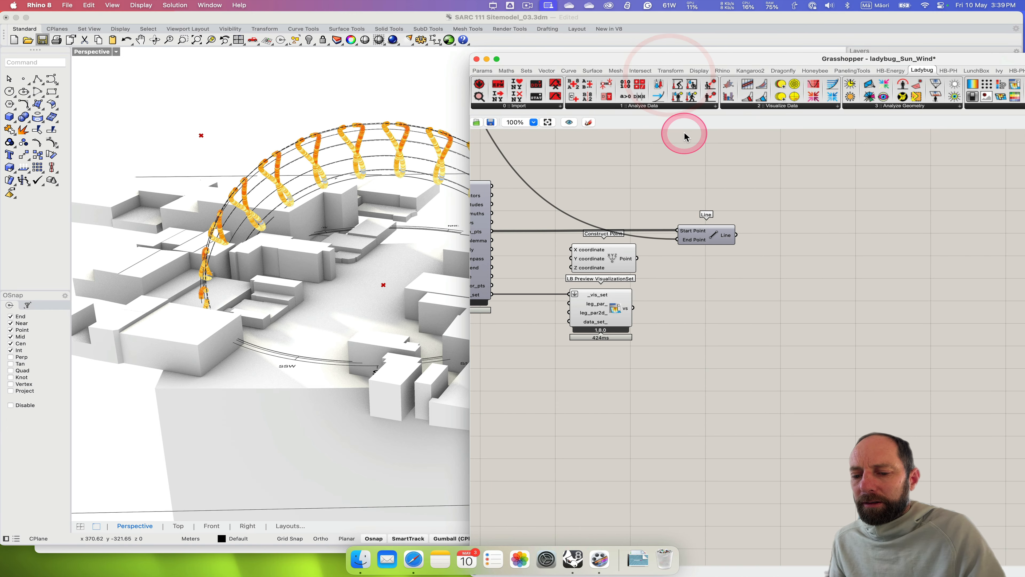
key("super+s")
left_click(442, 74)
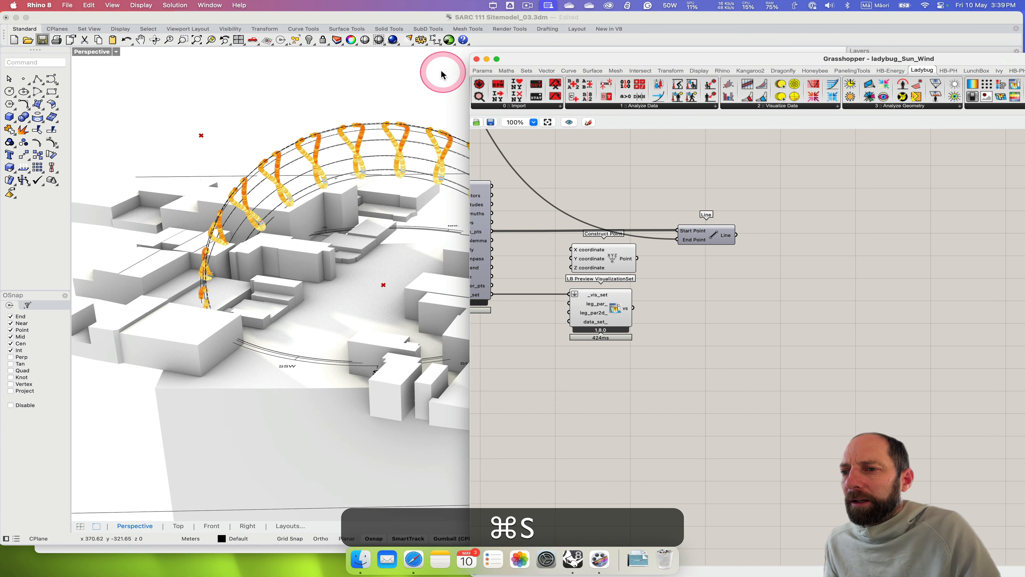
left_click(476, 59)
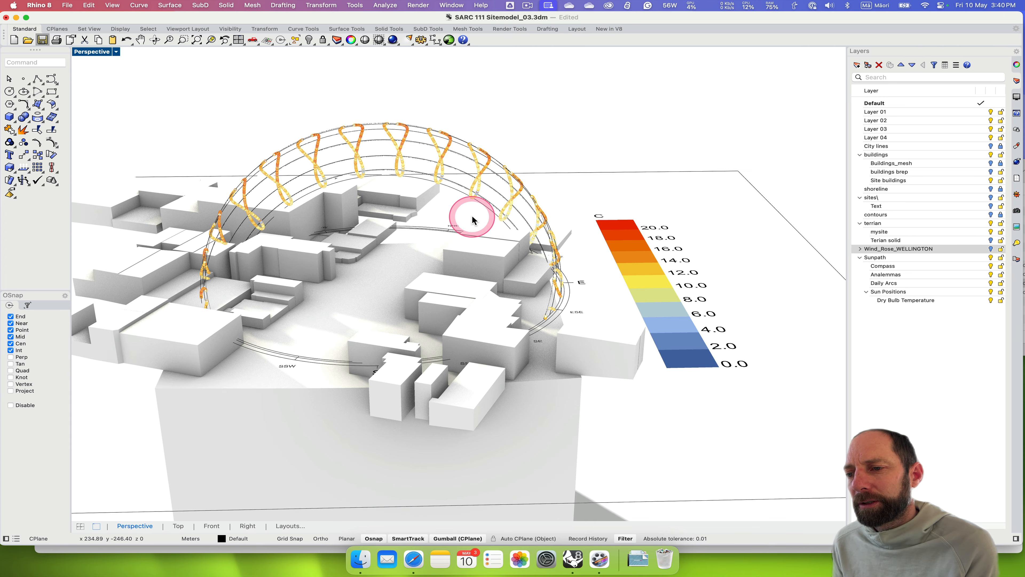
Collapse the Sunpath layer group and toggle its visibility off and on again.
right_click_drag(506, 241, 504, 291)
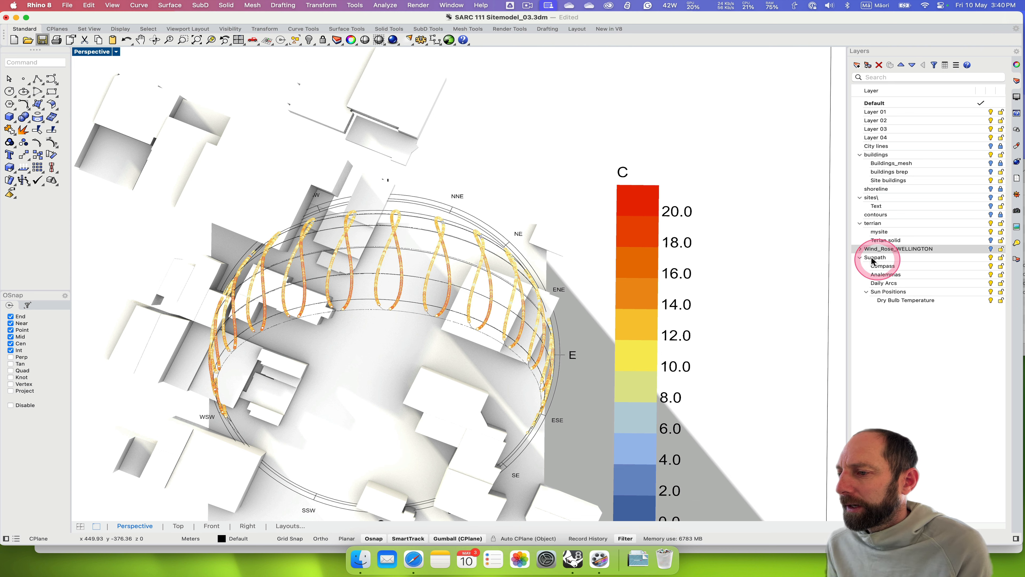
left_click(889, 258)
left_click(860, 257)
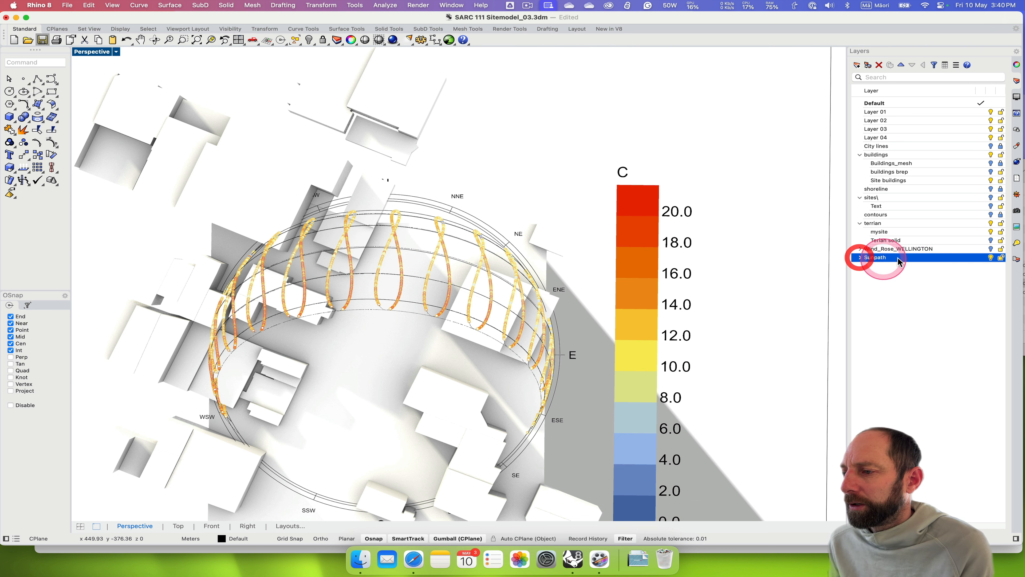
left_click(991, 258)
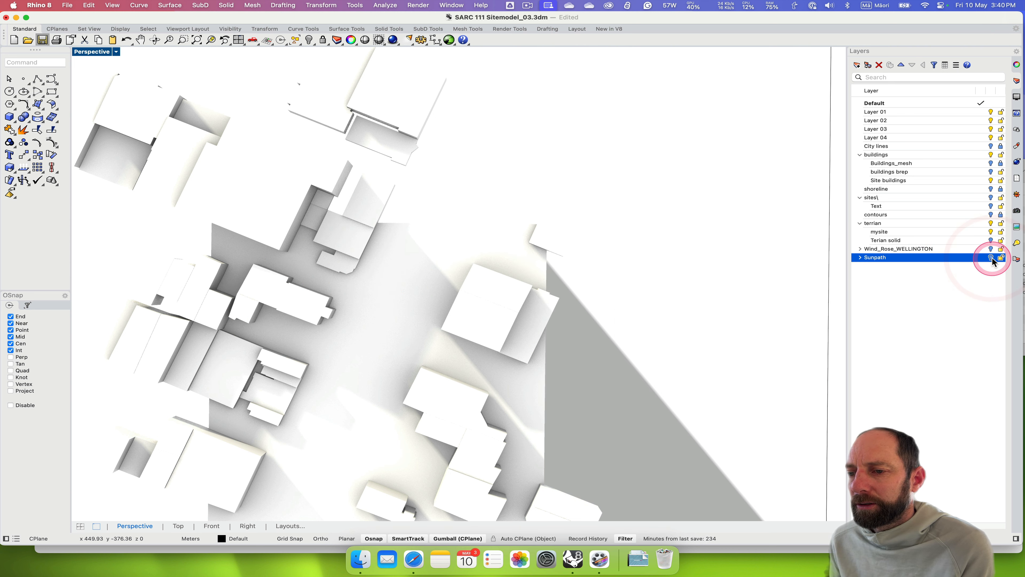
left_click(990, 257)
View the baked full-year sun path and its temperature legend over the site from several angles.
right_click_drag(337, 363, 339, 318)
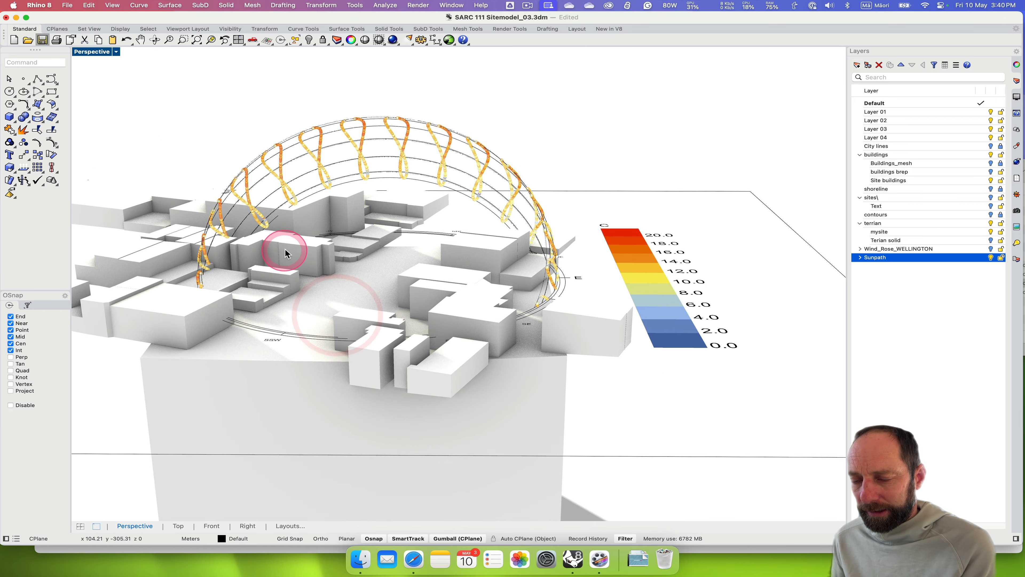
right_click_drag(389, 231, 368, 233)
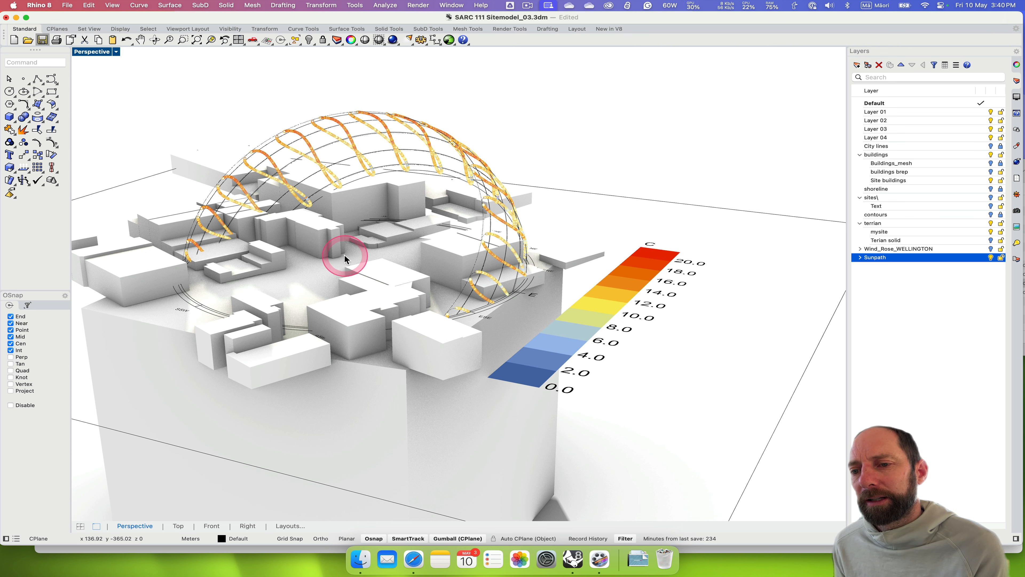
right_click_drag(345, 258, 659, 284)
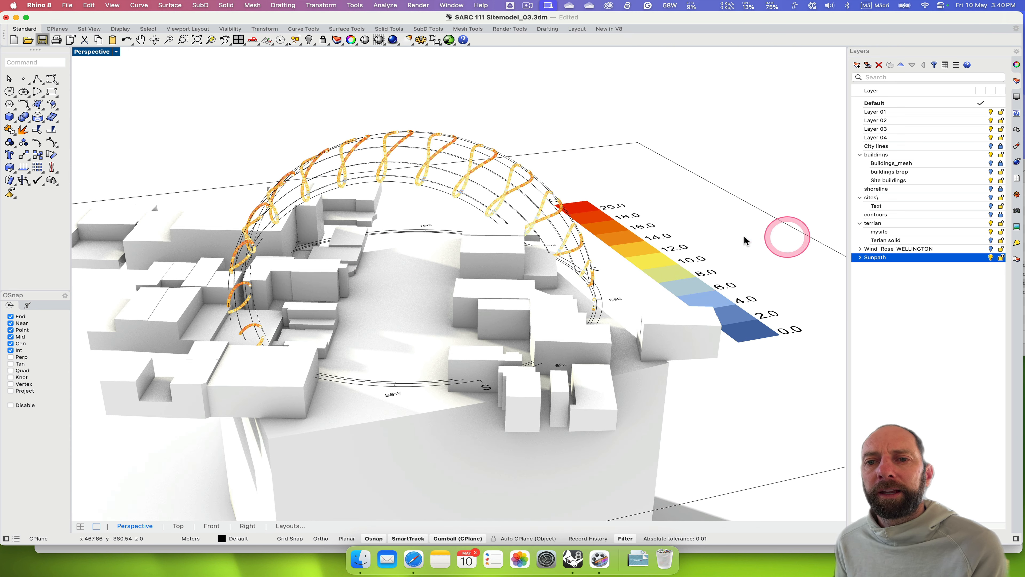
left_click(534, 7)
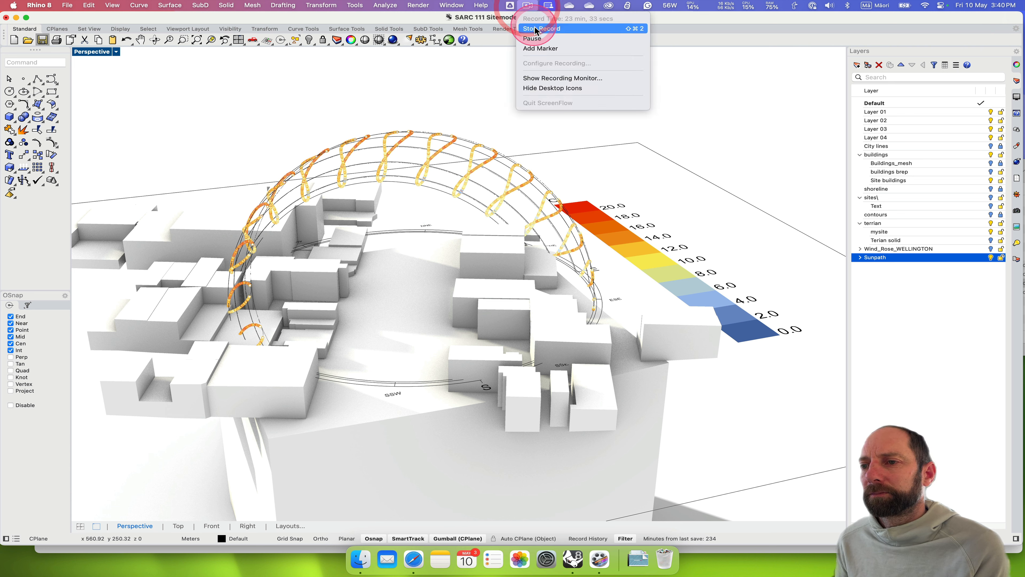